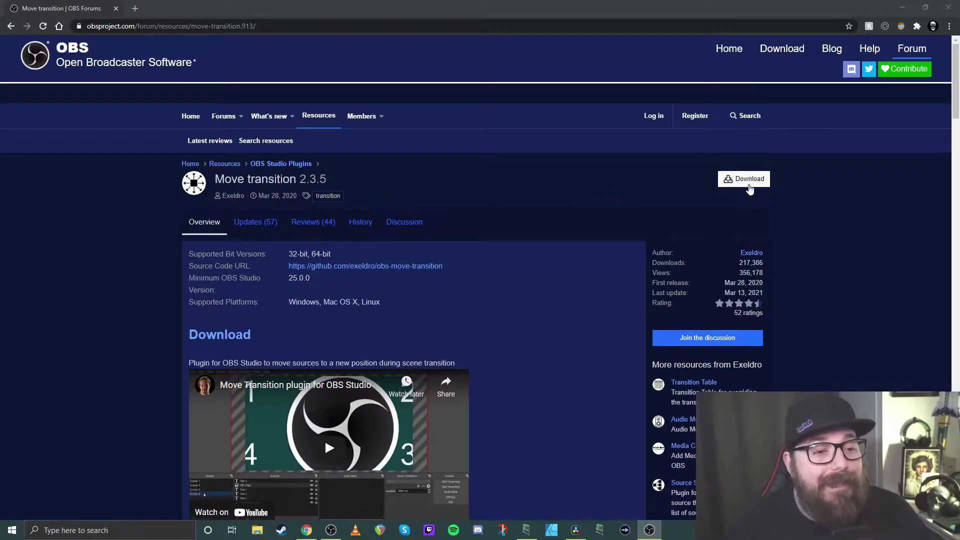
Step: Download move-transition-2.3.5-windows.zip from the plugin page and open it from Chrome
{"action": "left_click", "coordinate": [742, 180]}
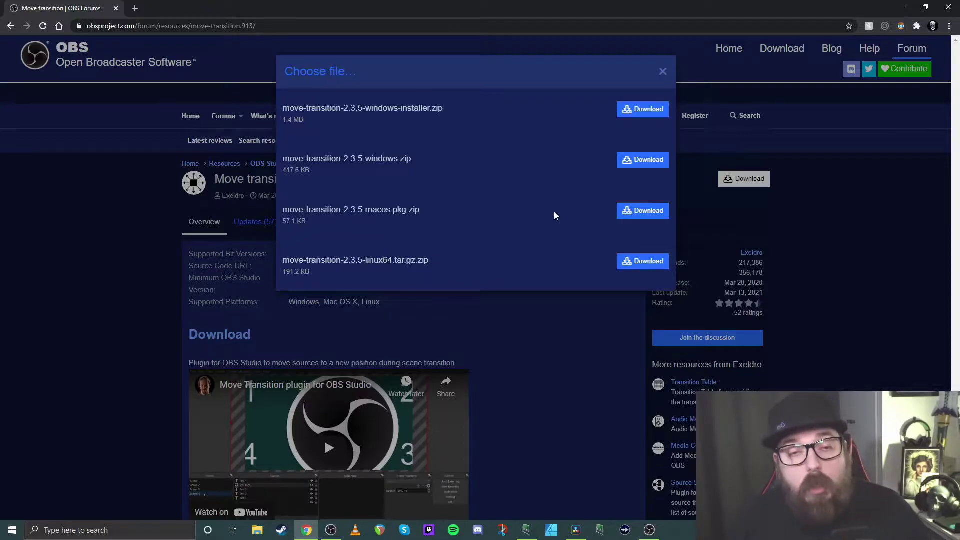
{"action": "left_click", "coordinate": [641, 168]}
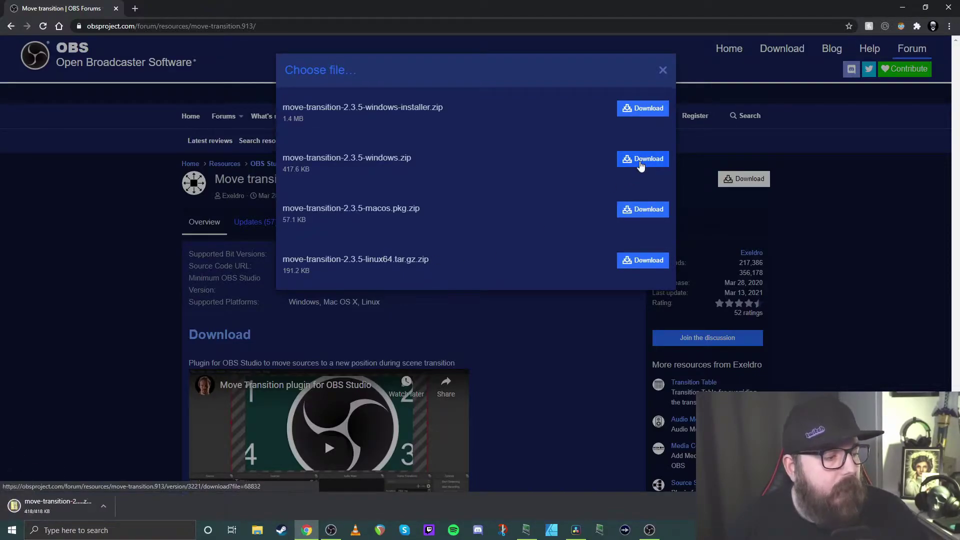
{"action": "left_click", "coordinate": [90, 508]}
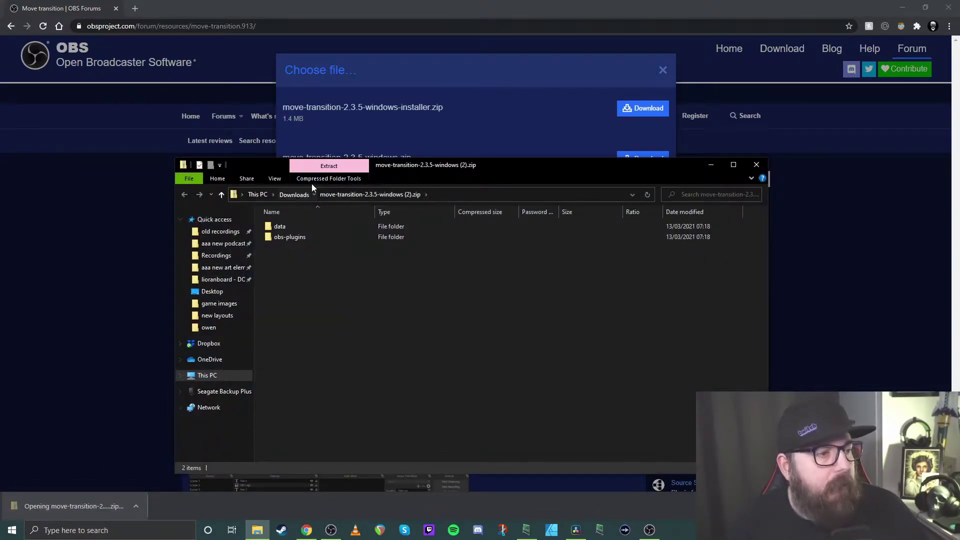
Step: Extract the move-transition zip into the Downloads folder
{"action": "left_click", "coordinate": [294, 195]}
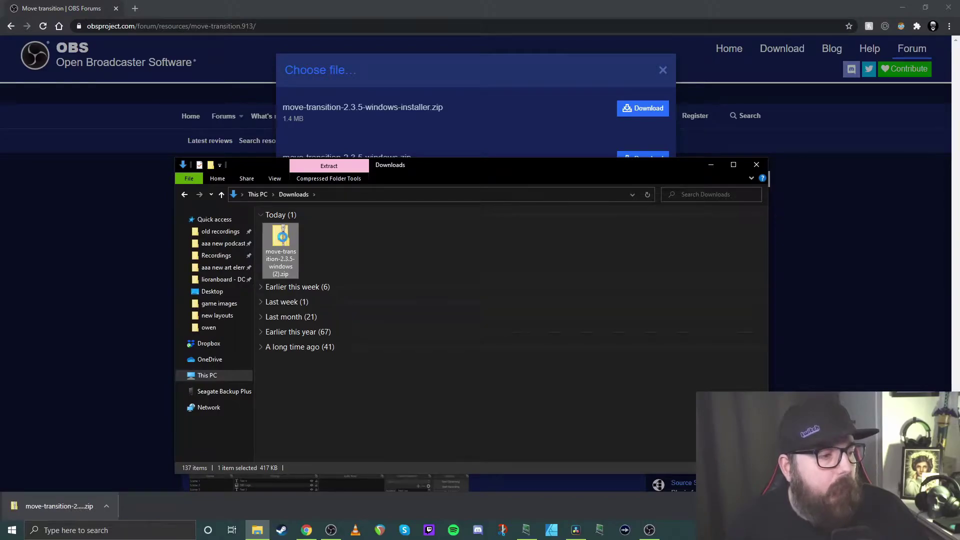
{"action": "right_click", "coordinate": [283, 237]}
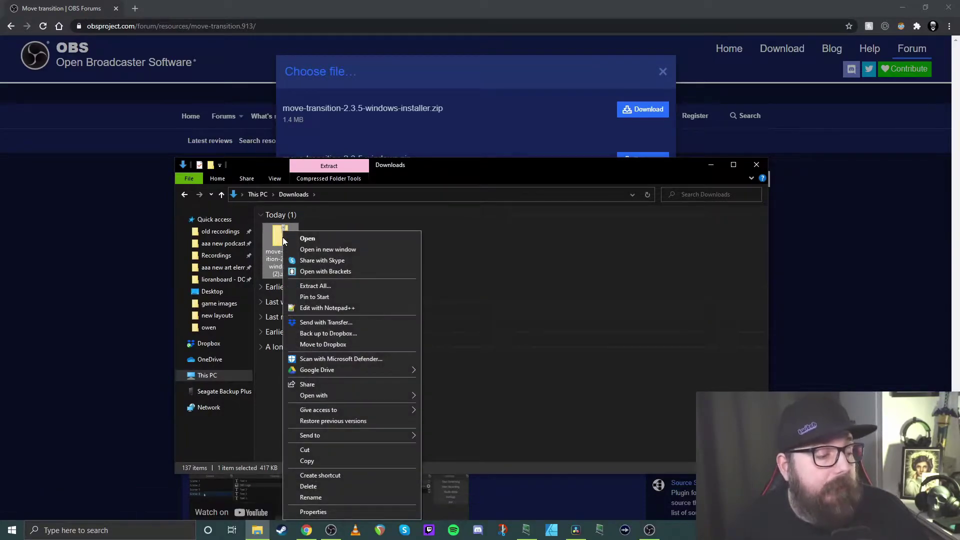
{"action": "left_click", "coordinate": [318, 286]}
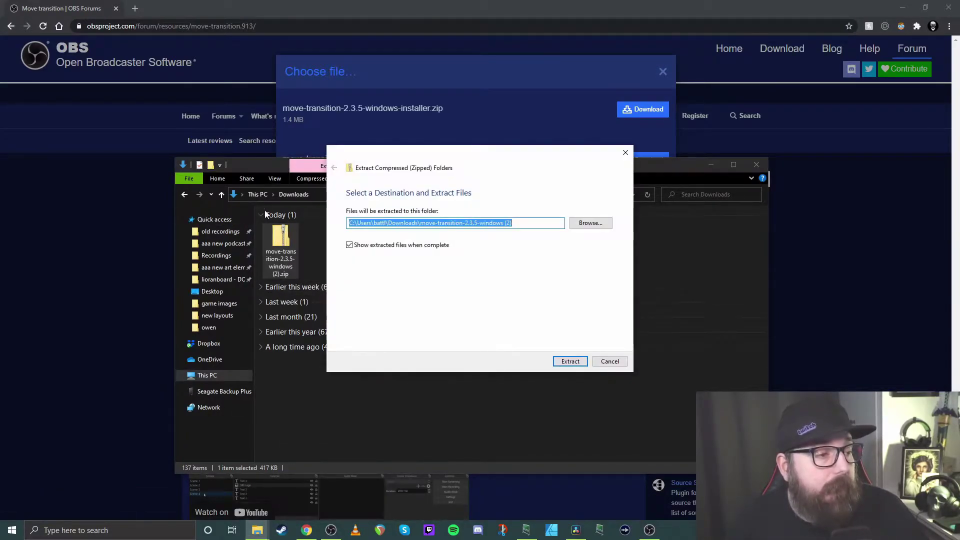
{"action": "left_click", "coordinate": [566, 359]}
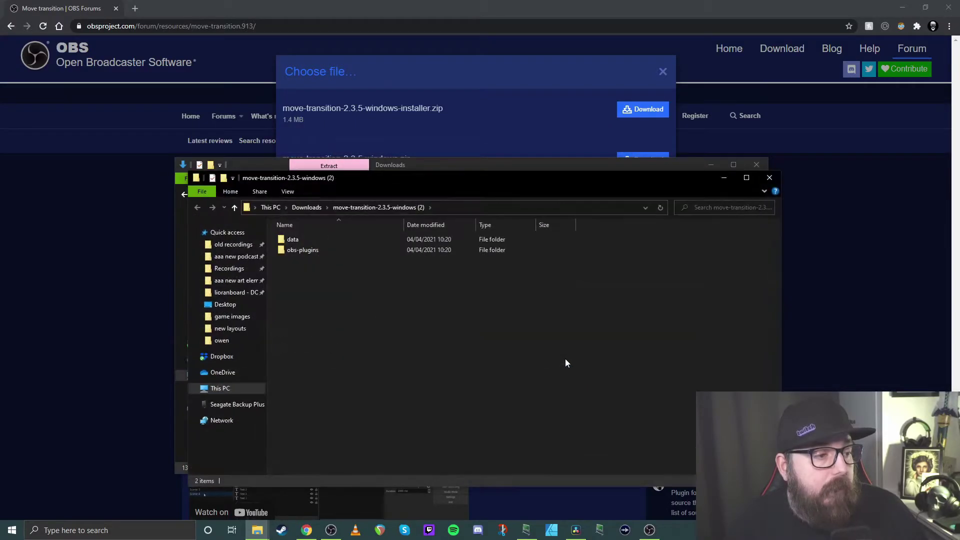
Step: Copy the extracted data and obs-plugins folders
{"action": "left_click_drag", "start_coordinate": [322, 297], "coordinate": [293, 231]}
{"action": "right_click", "coordinate": [290, 238]}
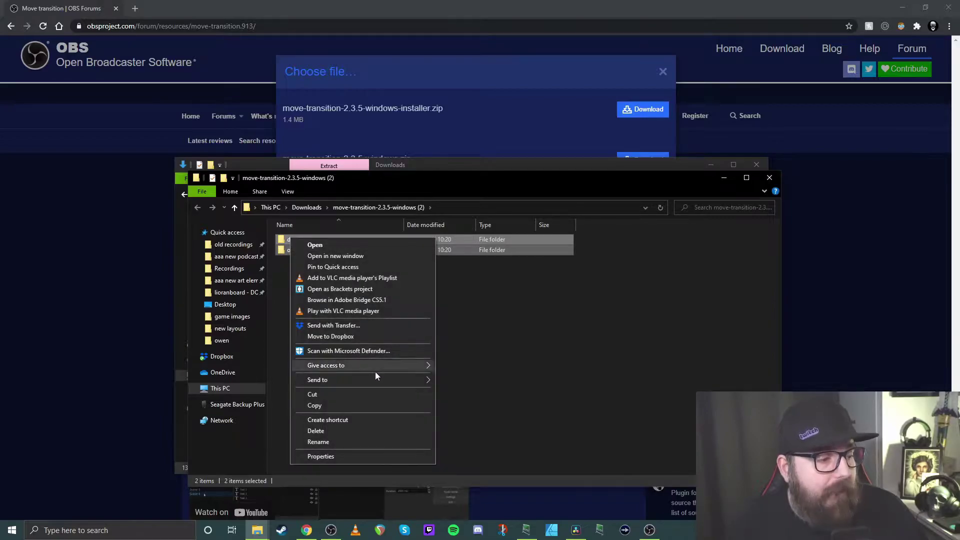
{"action": "left_click", "coordinate": [325, 407]}
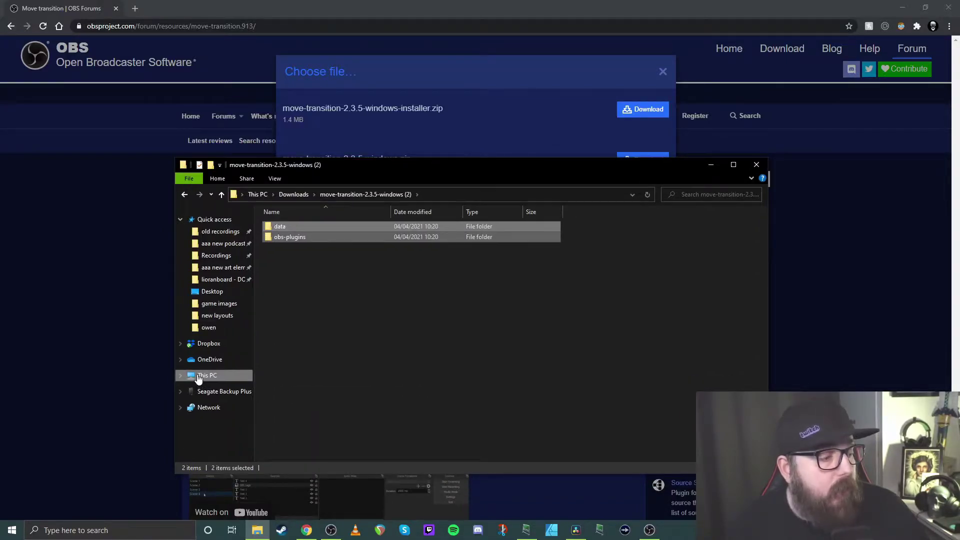
Step: Navigate to C:\Program Files\obs-studio, then dismiss a context menu without pasting
{"action": "left_click", "coordinate": [199, 378]}
{"action": "double_click", "coordinate": [465, 303]}
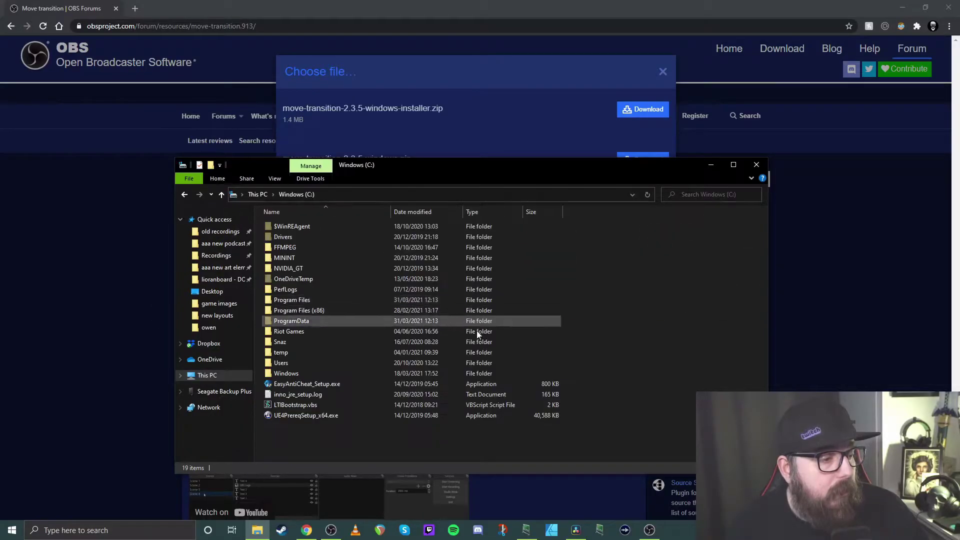
{"action": "double_click", "coordinate": [288, 301]}
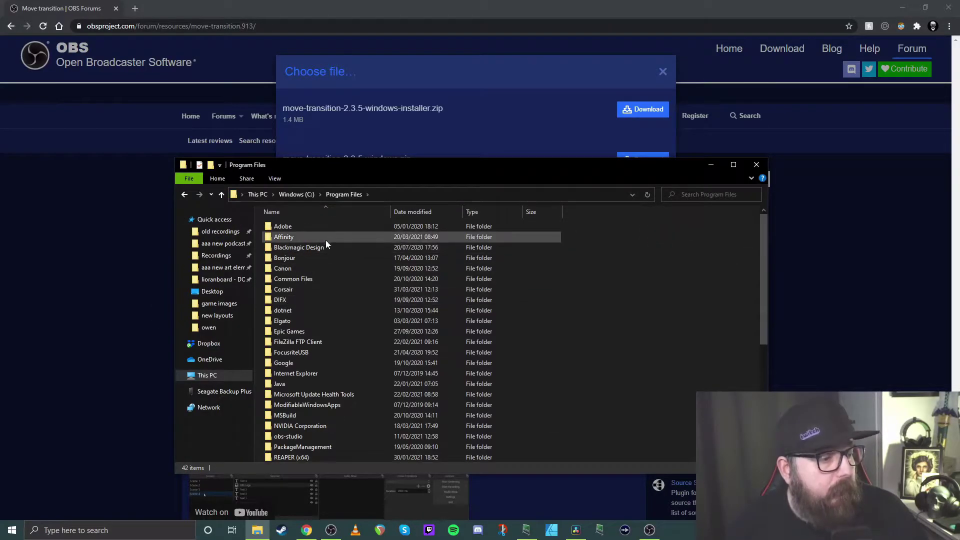
{"action": "double_click", "coordinate": [298, 437]}
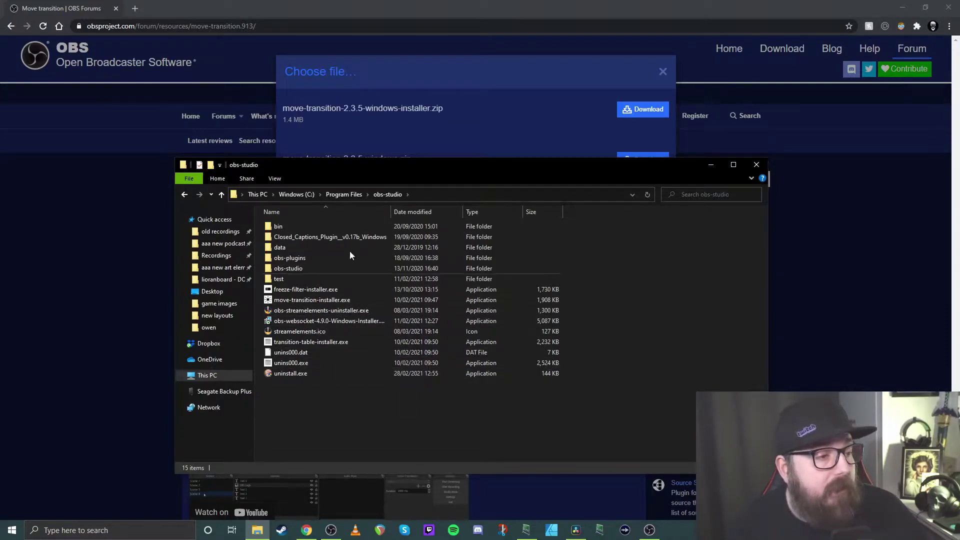
{"action": "right_click", "coordinate": [344, 392]}
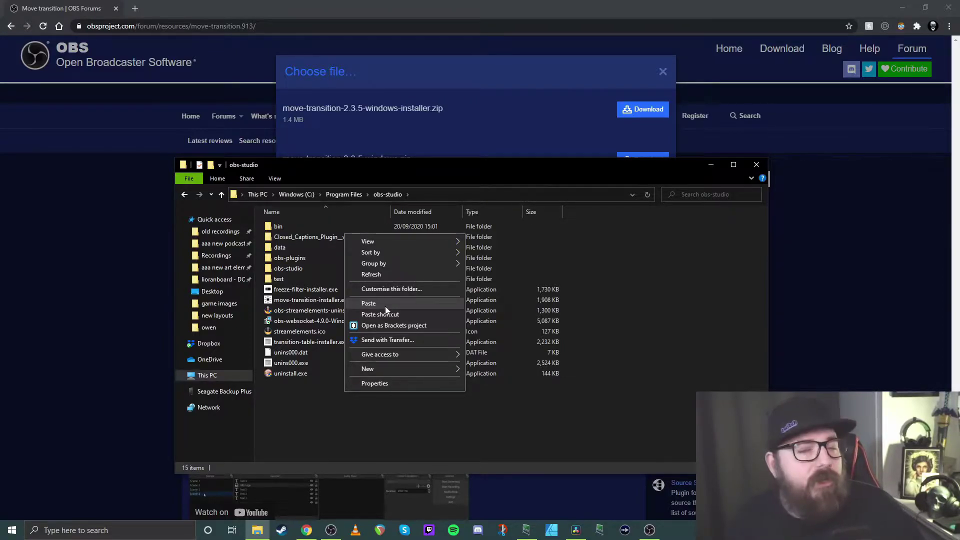
{"action": "left_click", "coordinate": [645, 418]}
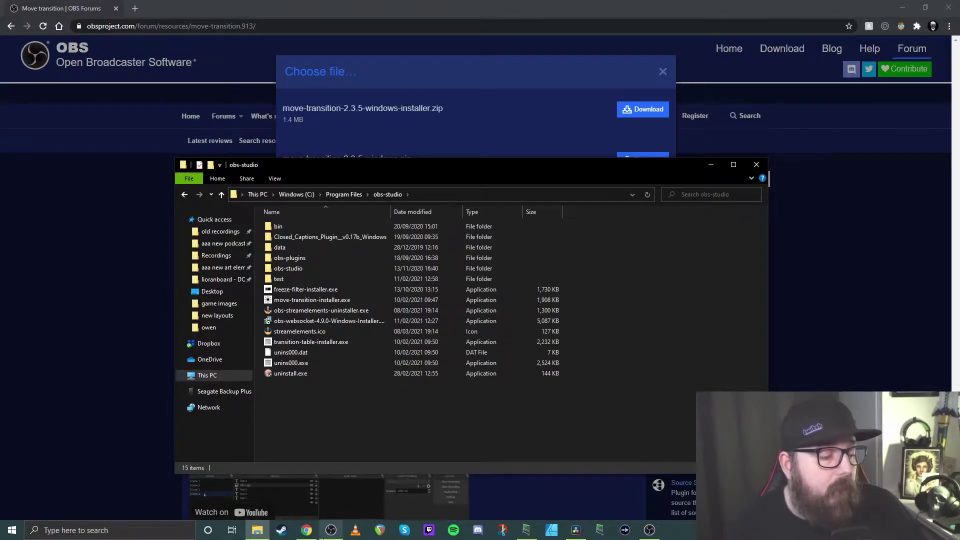
Step: Bring OBS Studio forward on Scene 2 and keep Move as the scene transition
{"action": "mouse_move", "coordinate": [338, 529]}
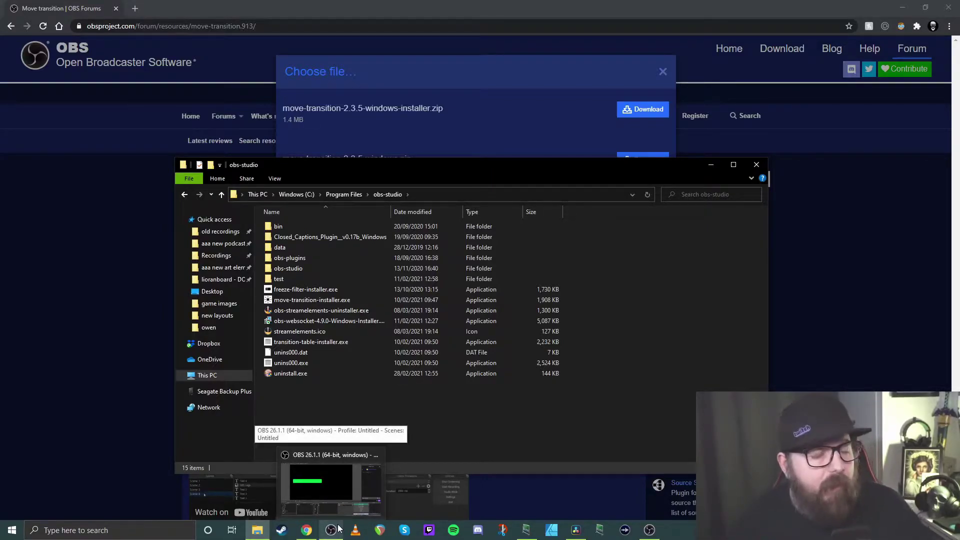
{"action": "left_click", "coordinate": [339, 530]}
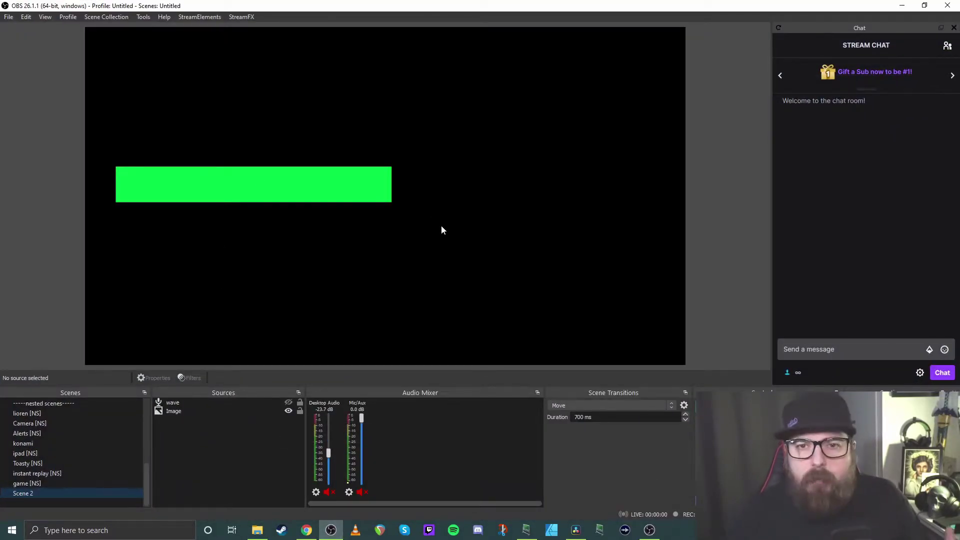
{"action": "left_click", "coordinate": [642, 406]}
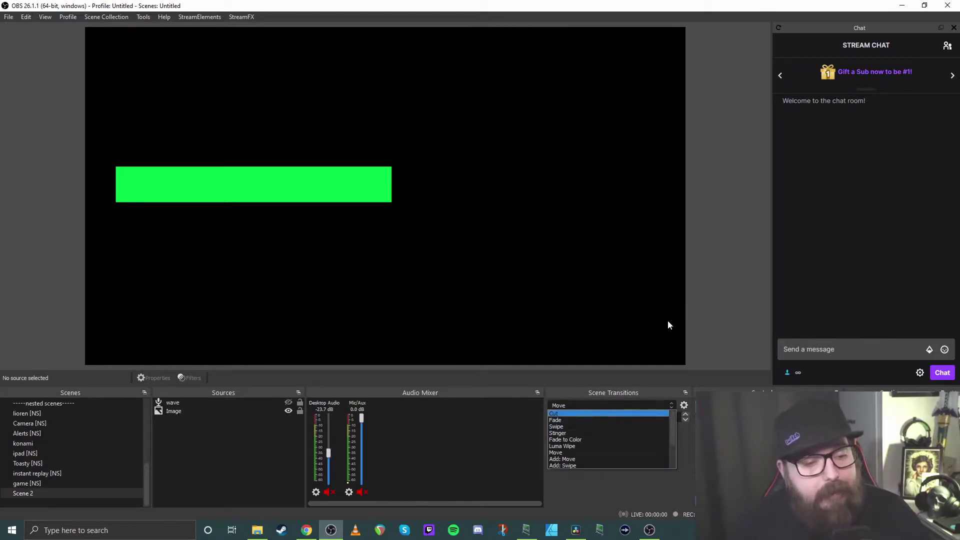
{"action": "left_click", "coordinate": [731, 271]}
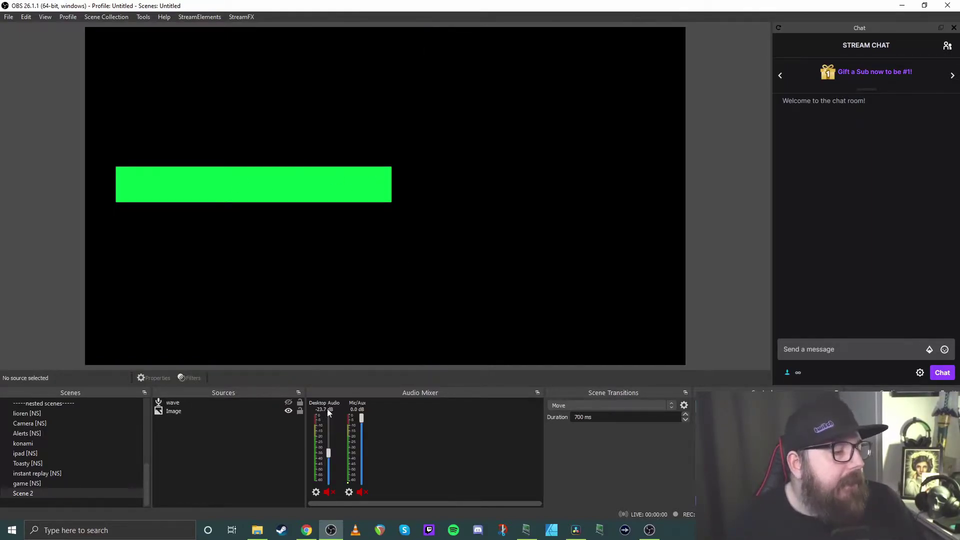
Step: Select the Image source in Scene 2 and bring up its source actions
{"action": "left_click", "coordinate": [215, 413]}
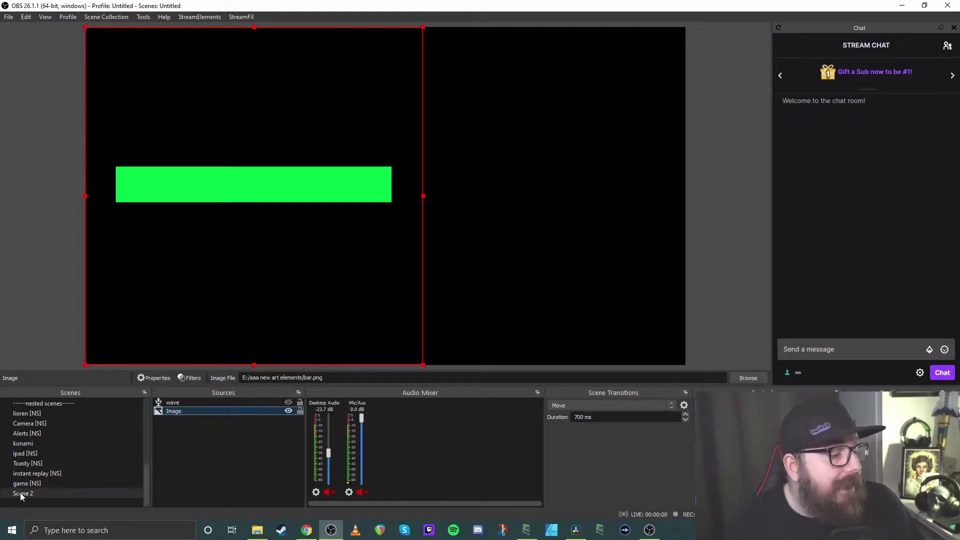
{"action": "left_click", "coordinate": [187, 402]}
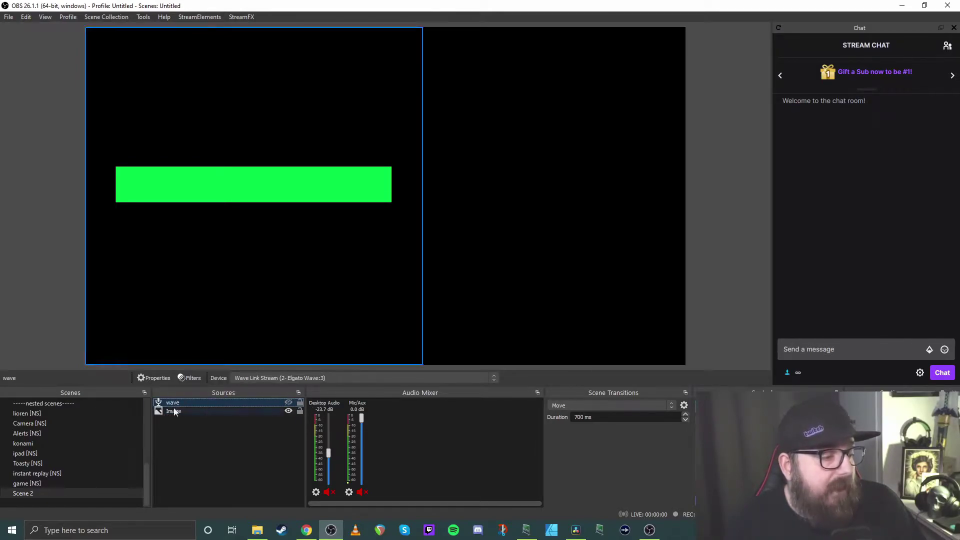
{"action": "left_click", "coordinate": [172, 410]}
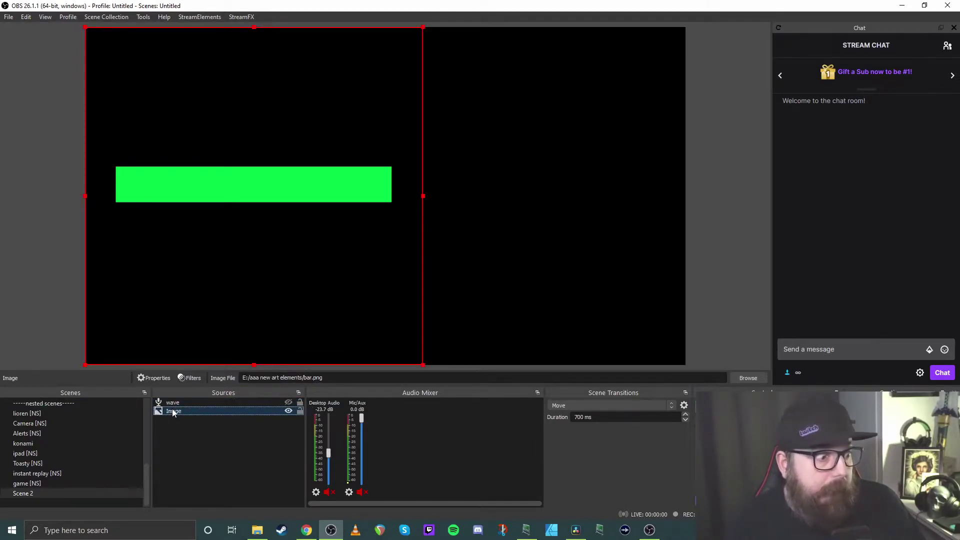
{"action": "right_click", "coordinate": [190, 437]}
Step: Set the Image source's file to bar.png from E:/aaa new art elements
{"action": "mouse_move", "coordinate": [250, 443]}
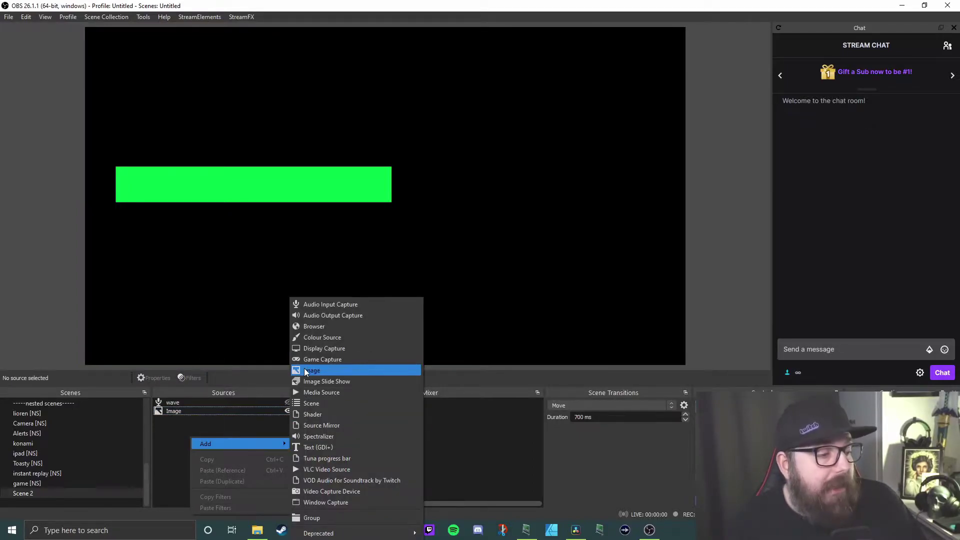
{"action": "double_click", "coordinate": [175, 411]}
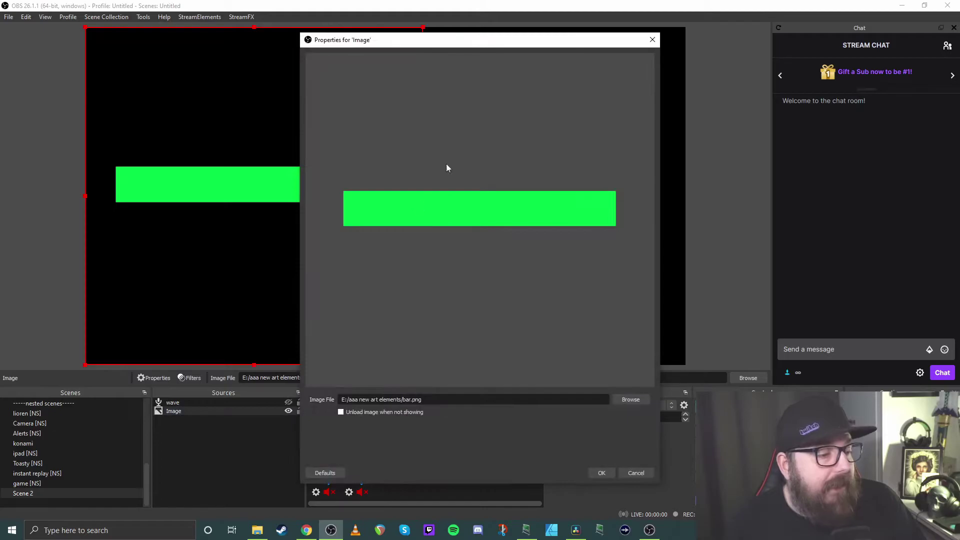
{"action": "left_click", "coordinate": [631, 399]}
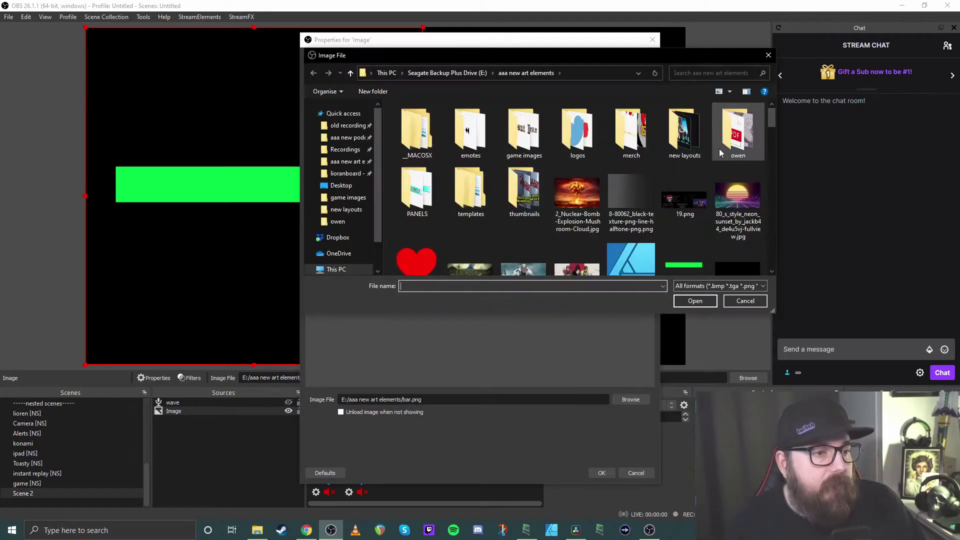
{"action": "left_click", "coordinate": [680, 262]}
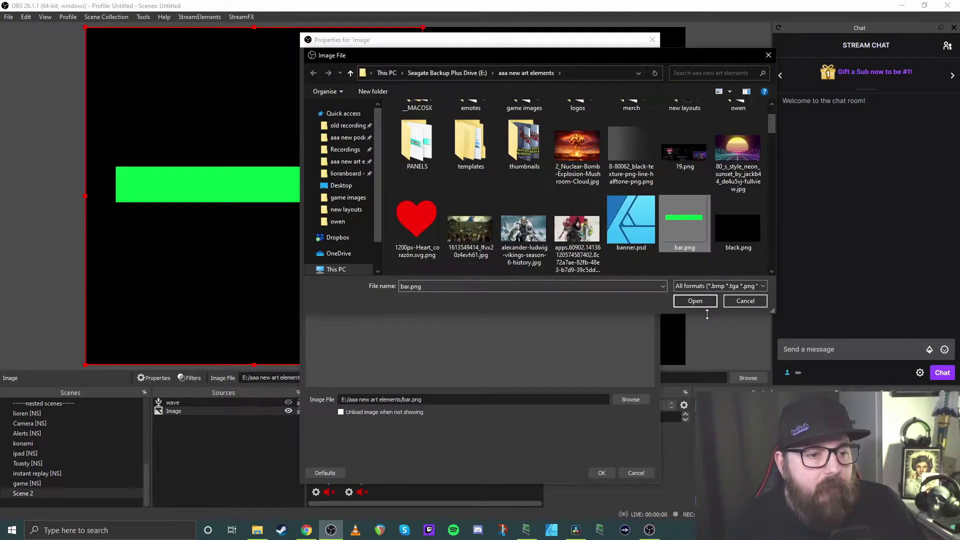
{"action": "left_click", "coordinate": [695, 301]}
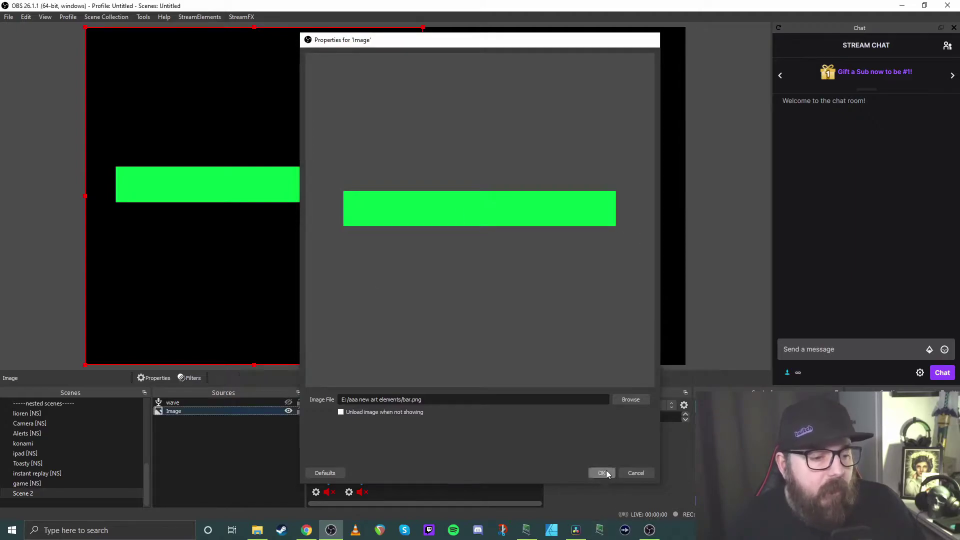
{"action": "left_click", "coordinate": [603, 472]}
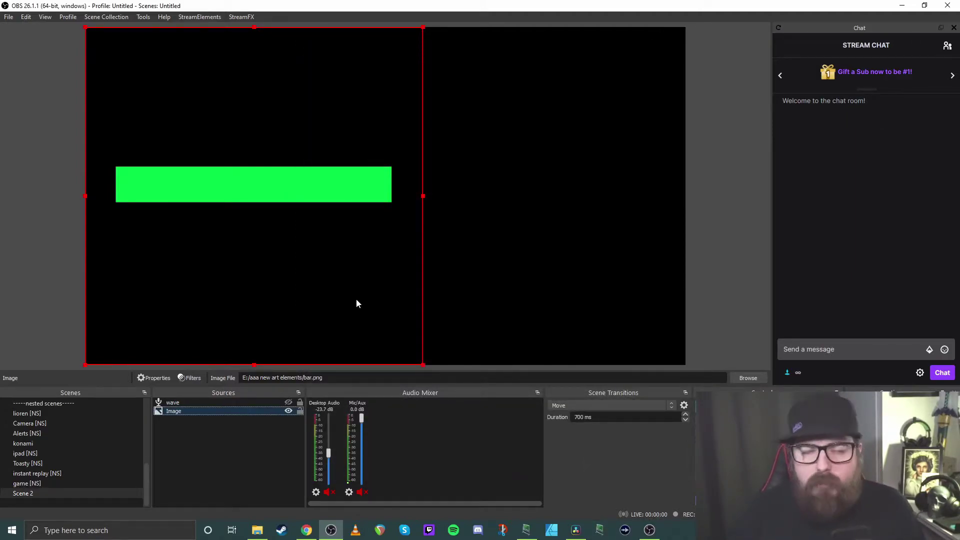
{"action": "right_click", "coordinate": [19, 495]}
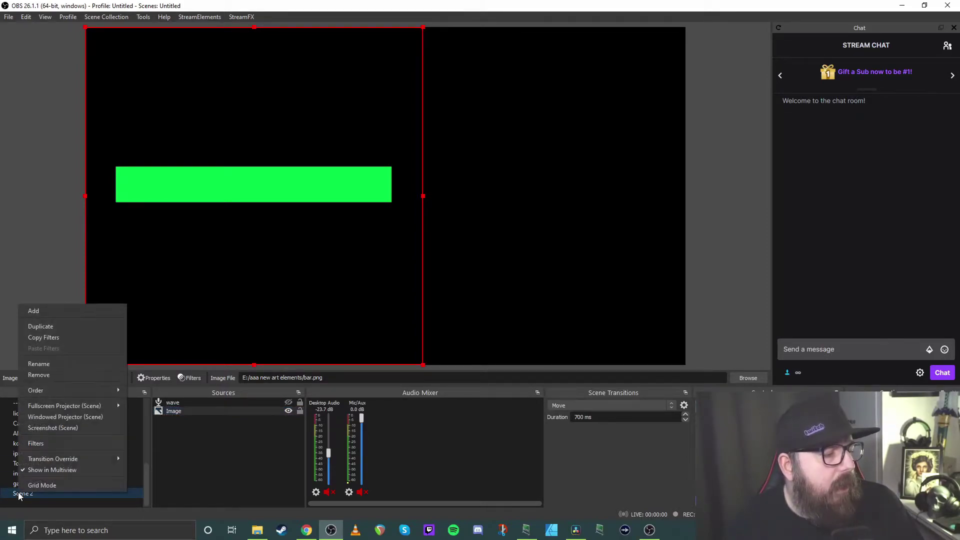
{"action": "left_click", "coordinate": [55, 442]}
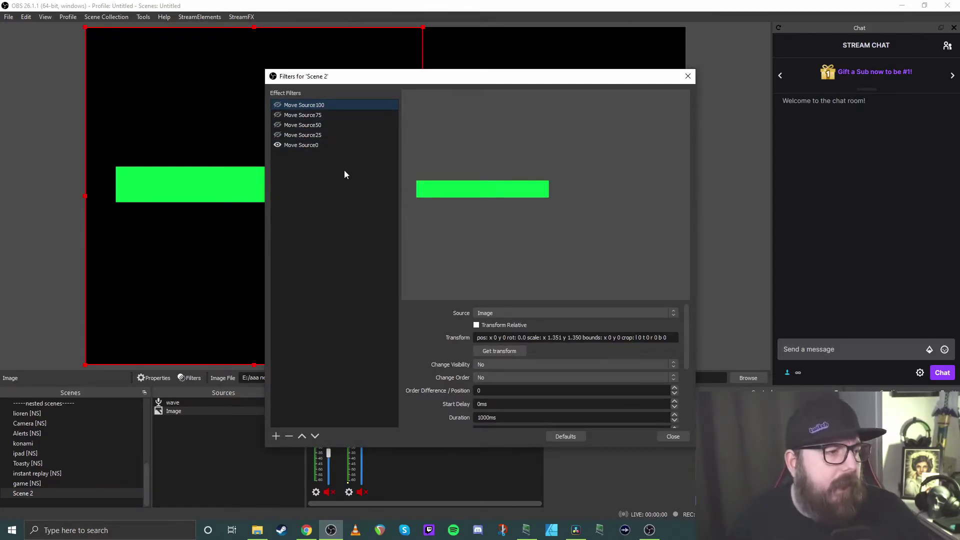
{"action": "left_click", "coordinate": [311, 145]}
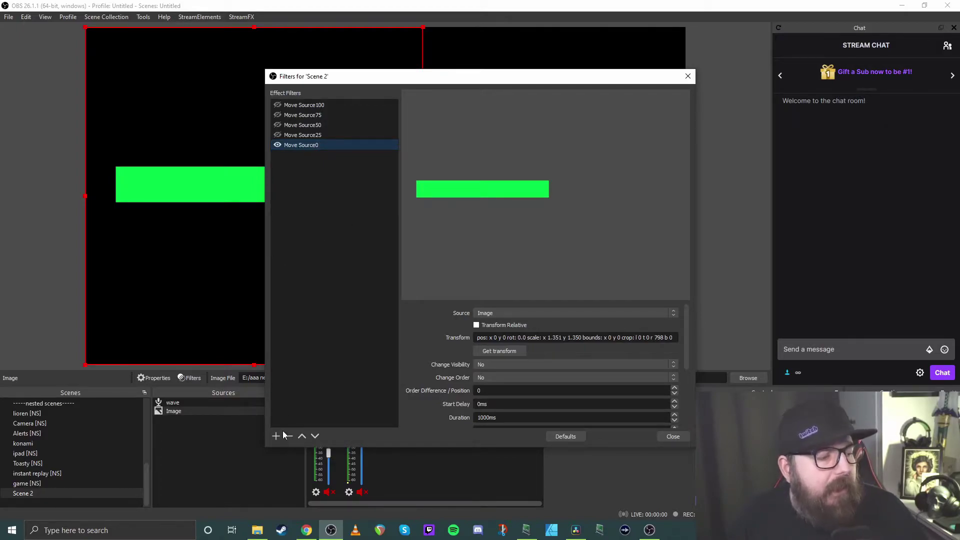
{"action": "right_click", "coordinate": [295, 177]}
{"action": "mouse_move", "coordinate": [315, 182]}
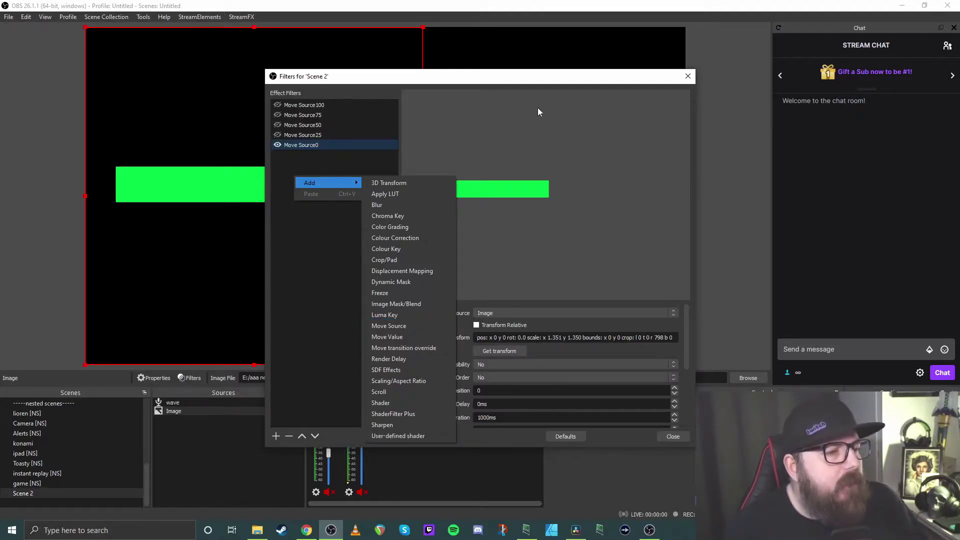
{"action": "left_click", "coordinate": [536, 85]}
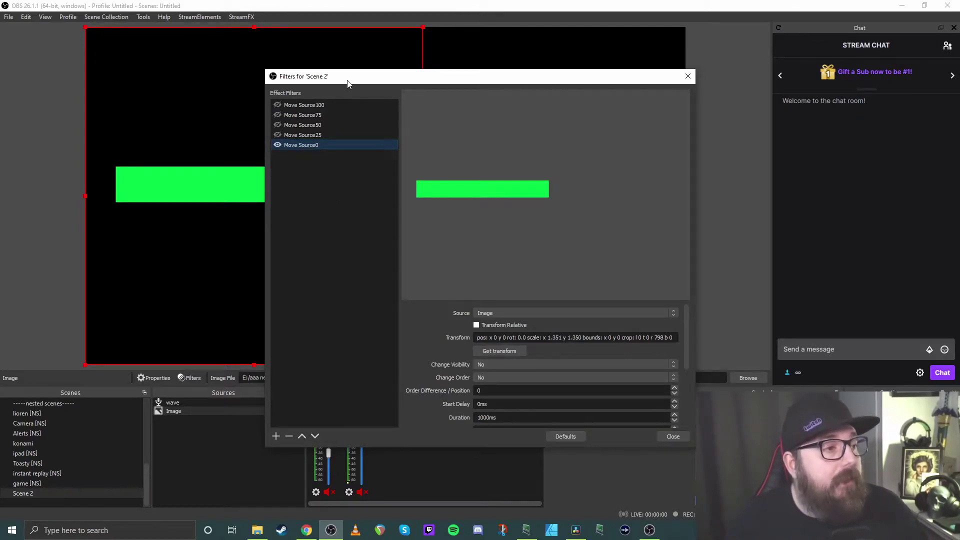
Step: Enable Move Source0 so the green bar empties in the preview
{"action": "left_click_drag", "start_coordinate": [349, 77], "coordinate": [616, 71]}
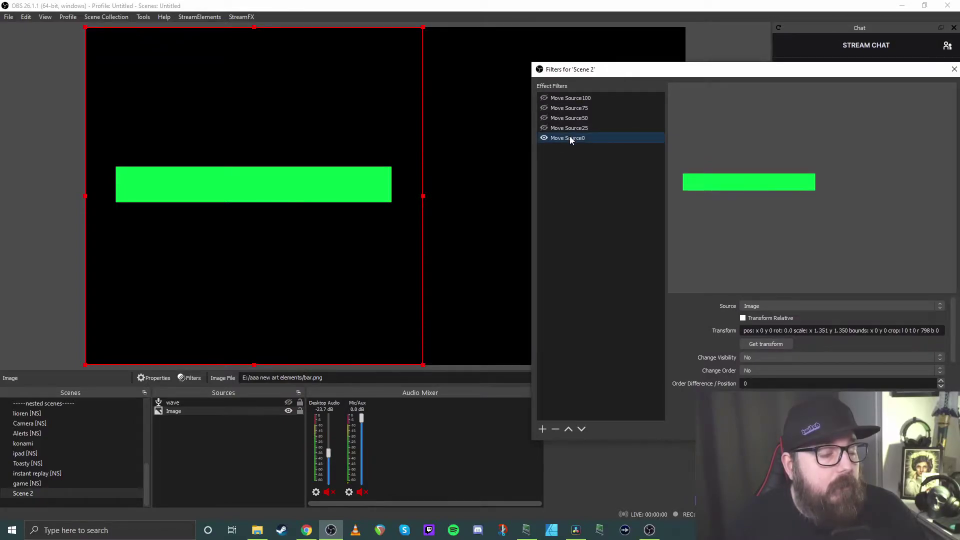
{"action": "left_click", "coordinate": [544, 139]}
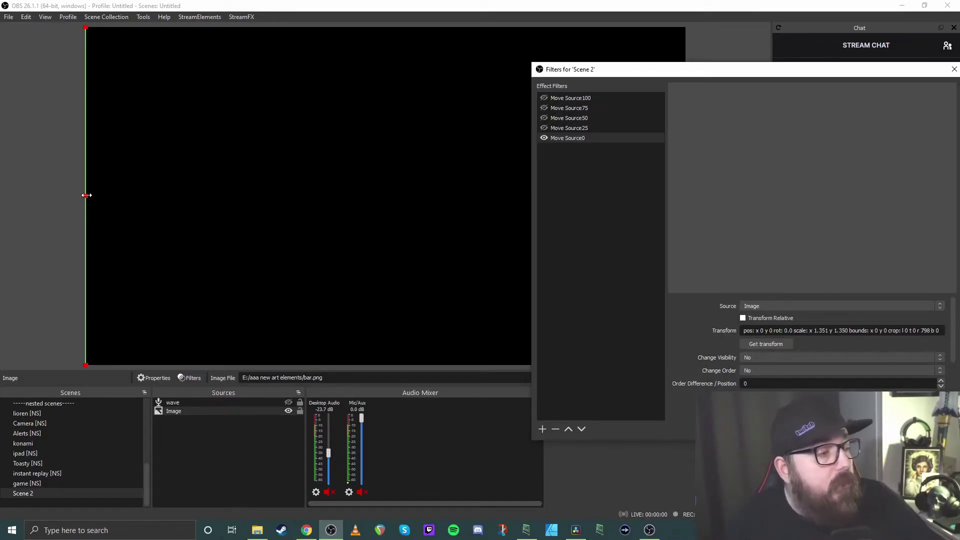
{"action": "mouse_move", "coordinate": [86, 195]}
{"action": "left_mouse_down"}
{"action": "mouse_move", "coordinate": [441, 186]}
{"action": "mouse_move", "coordinate": [208, 189]}
{"action": "mouse_move", "coordinate": [371, 195]}
{"action": "mouse_move", "coordinate": [369, 183]}
{"action": "mouse_move", "coordinate": [104, 185]}
{"action": "mouse_move", "coordinate": [159, 198]}
{"action": "mouse_move", "coordinate": [85, 199]}
{"action": "left_mouse_up"}
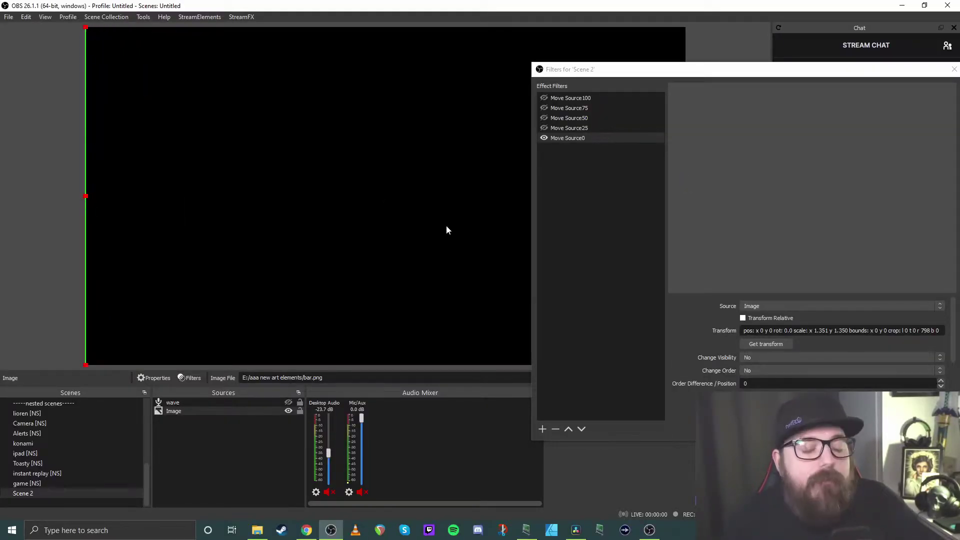
{"action": "left_click", "coordinate": [625, 78]}
{"action": "left_click_drag", "start_coordinate": [625, 77], "coordinate": [503, 80]}
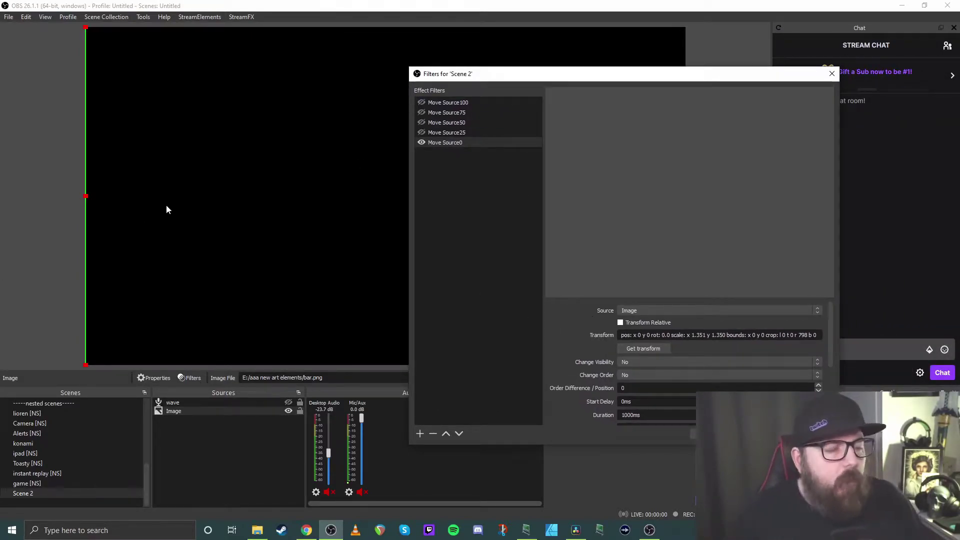
Step: Store the empty-bar transform (scale 1.351, right crop 798) in Move Source0
{"action": "left_click", "coordinate": [650, 349]}
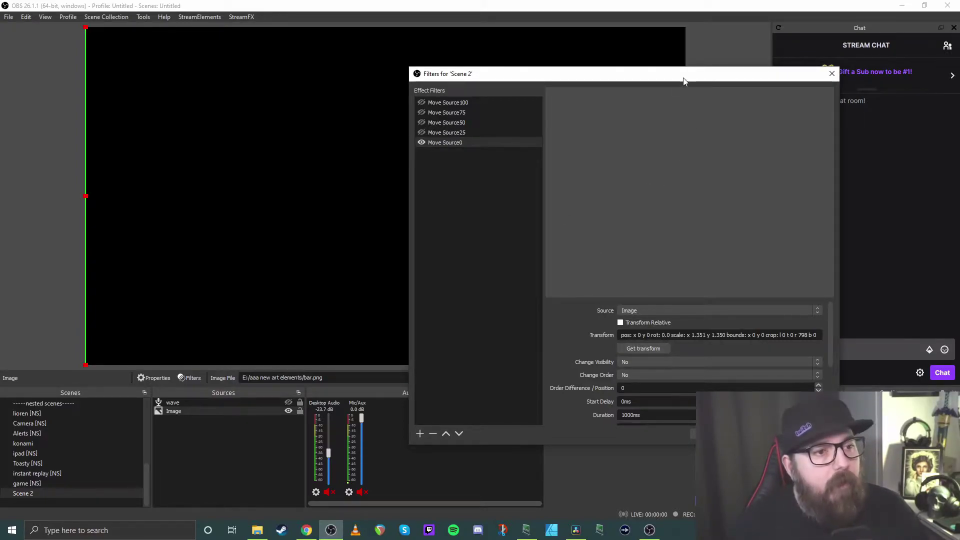
{"action": "left_click_drag", "start_coordinate": [684, 81], "coordinate": [479, 74]}
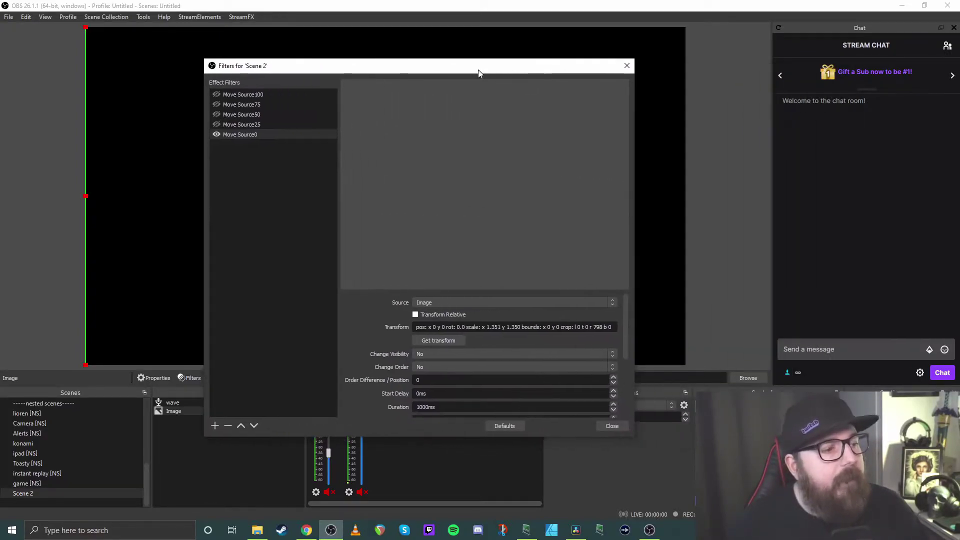
{"action": "left_click", "coordinate": [444, 341]}
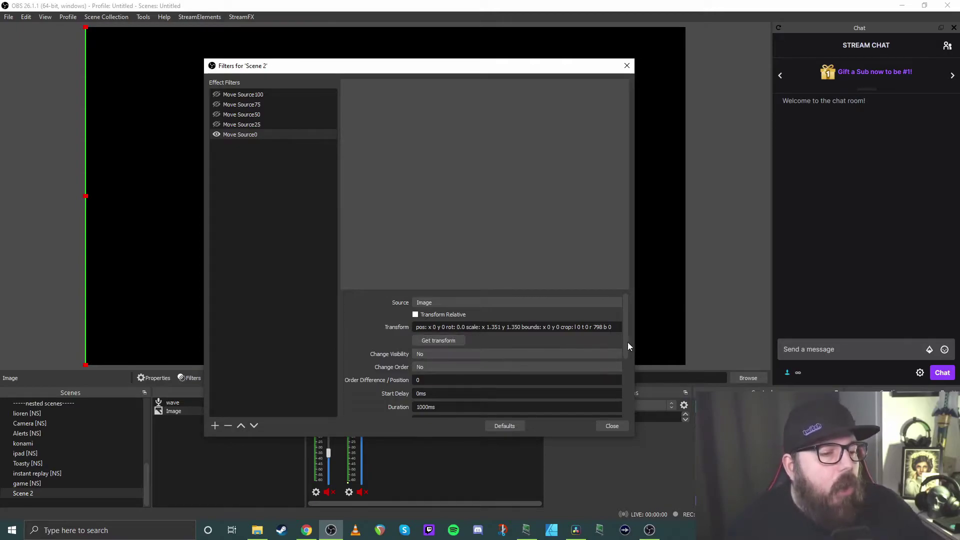
{"action": "left_click_drag", "start_coordinate": [627, 342], "coordinate": [631, 382]}
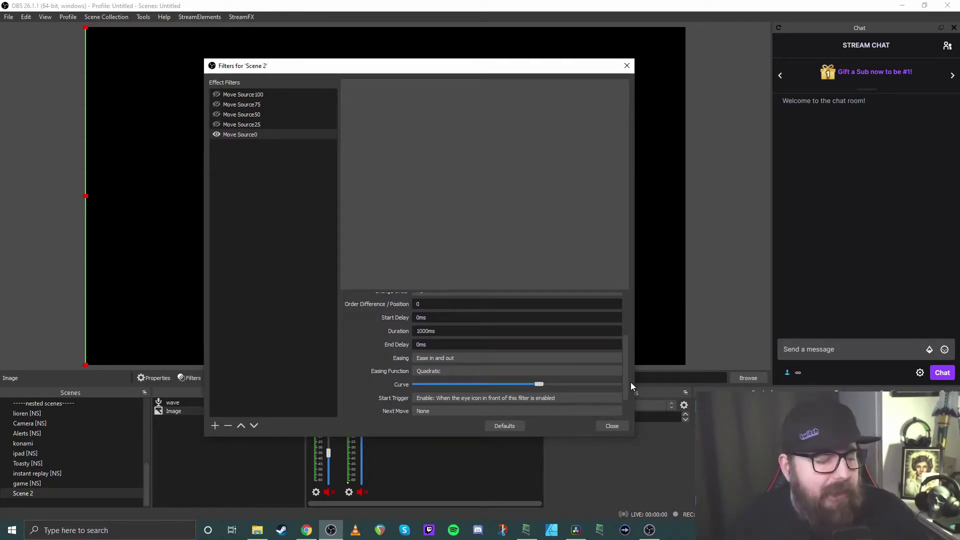
{"action": "left_click_drag", "start_coordinate": [631, 382], "coordinate": [631, 376]}
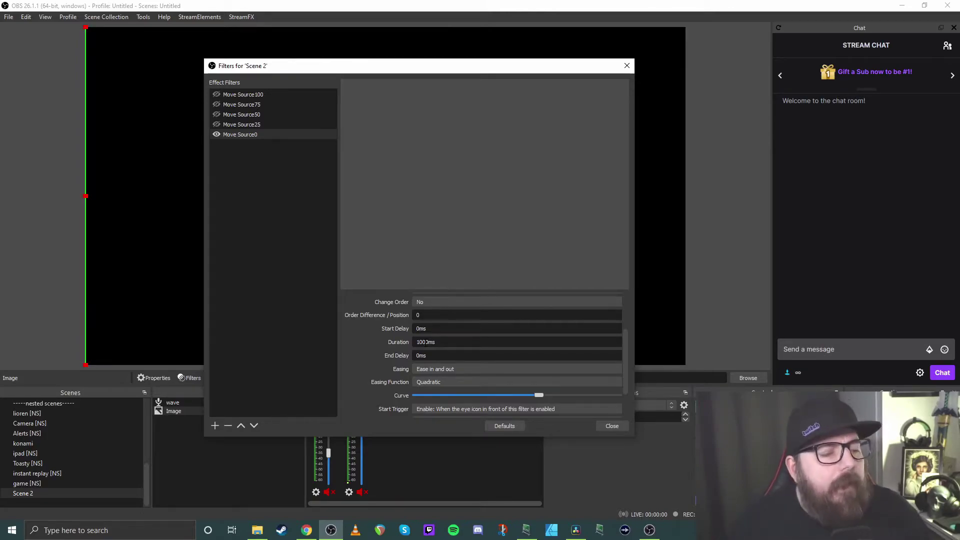
{"action": "left_click_drag", "start_coordinate": [626, 350], "coordinate": [616, 383]}
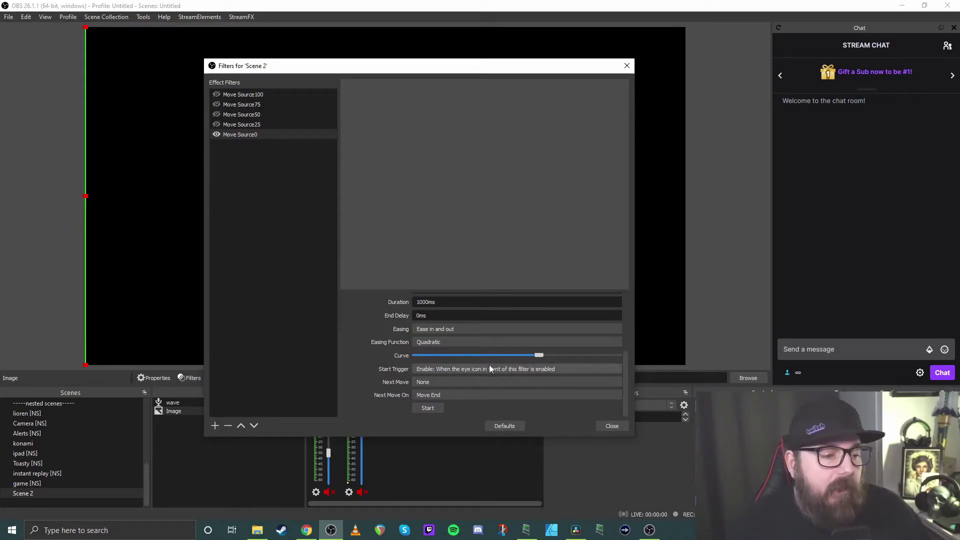
Step: Widen the bar to the quarter mark and store that transform in Move Source25
{"action": "left_click", "coordinate": [216, 124]}
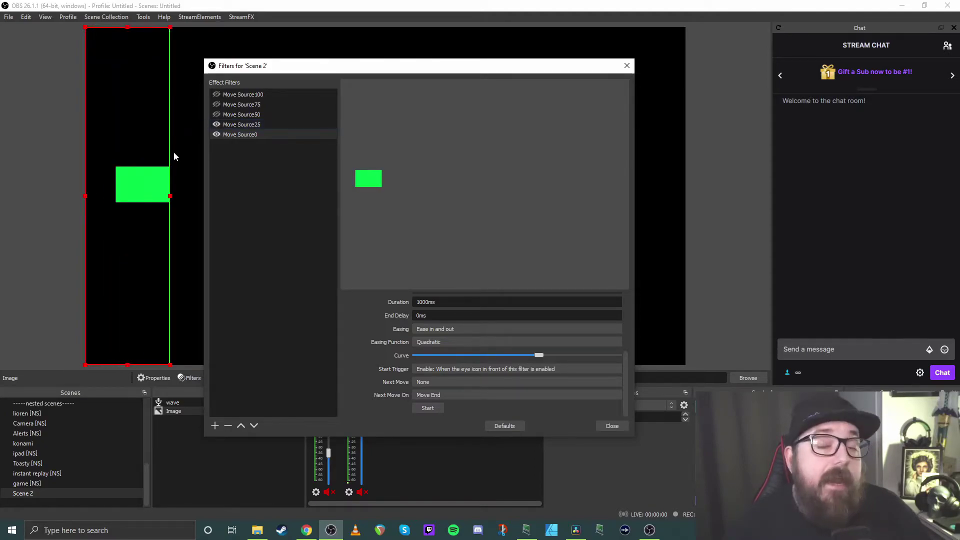
{"action": "left_click_drag", "start_coordinate": [419, 64], "coordinate": [613, 66]}
{"action": "left_click", "coordinate": [424, 137]}
{"action": "left_click", "coordinate": [426, 126]}
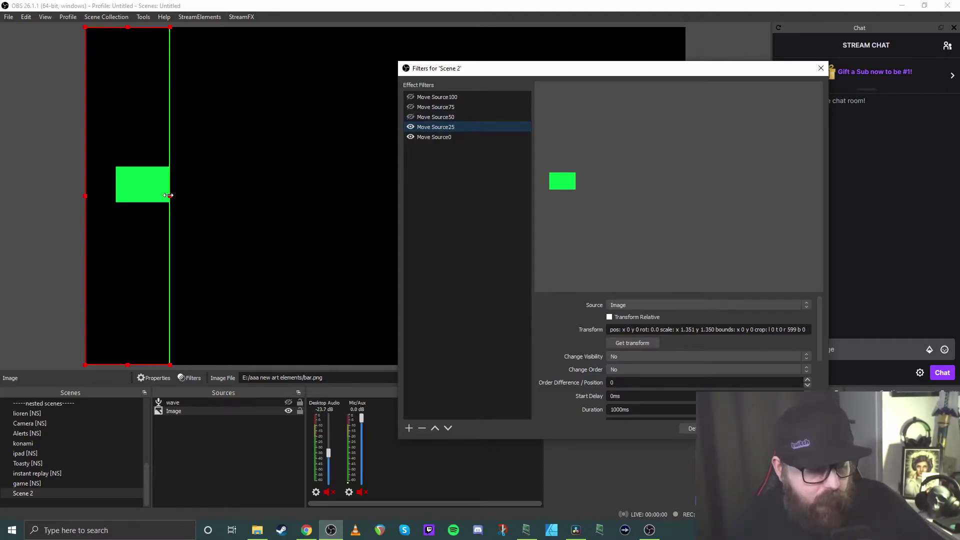
{"action": "mouse_move", "coordinate": [168, 196]}
{"action": "left_mouse_down"}
{"action": "mouse_move", "coordinate": [204, 197]}
{"action": "mouse_move", "coordinate": [175, 201]}
{"action": "left_mouse_up"}
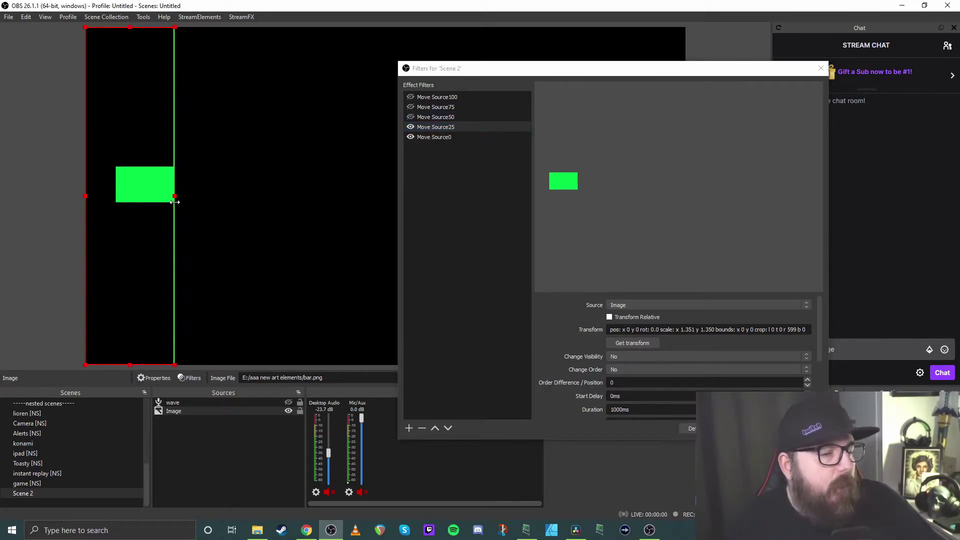
{"action": "left_click", "coordinate": [633, 343]}
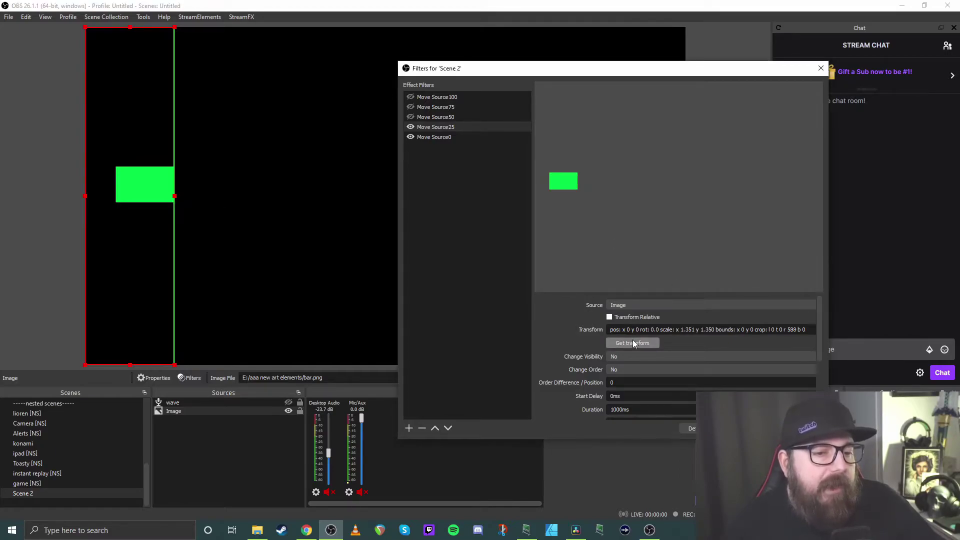
Step: Enable Move Source50, 75 and 100 to check the bar grows to full
{"action": "left_click", "coordinate": [412, 118]}
{"action": "left_click", "coordinate": [426, 118]}
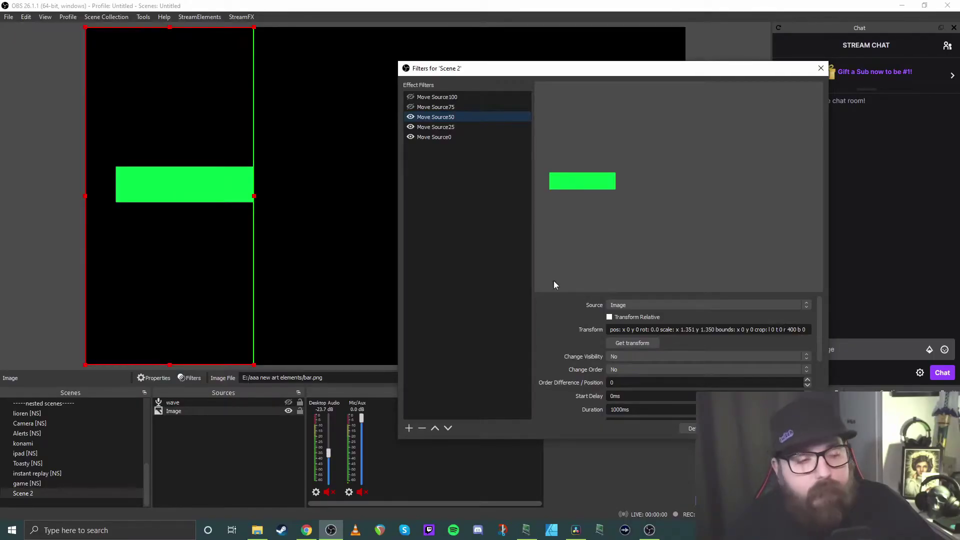
{"action": "left_click", "coordinate": [410, 108]}
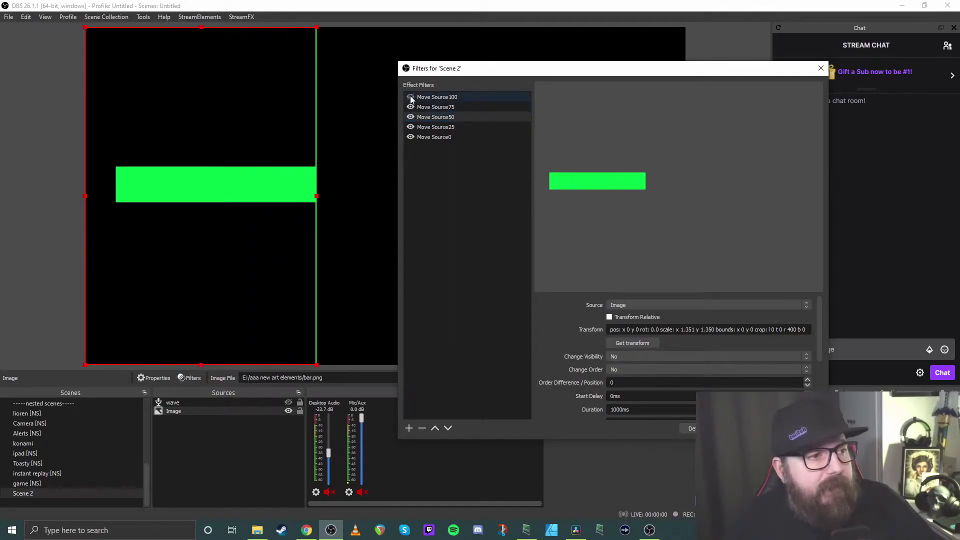
{"action": "left_click", "coordinate": [410, 98]}
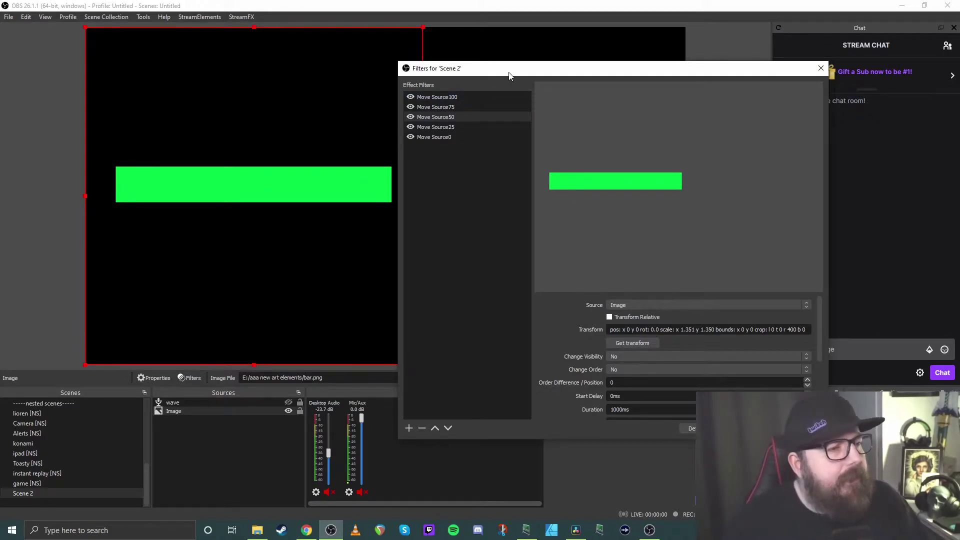
{"action": "left_click_drag", "start_coordinate": [509, 75], "coordinate": [547, 57]}
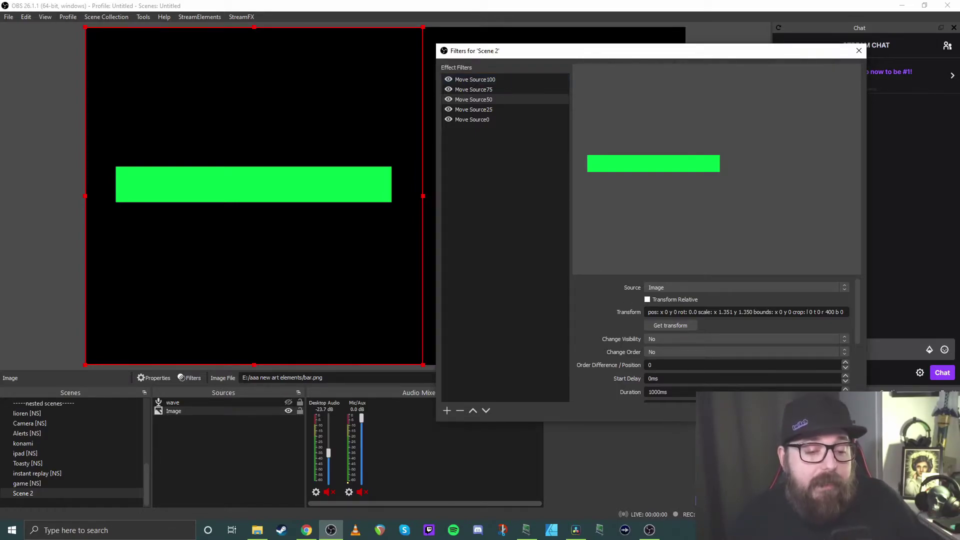
Step: Close the Scene 2 filters and add New Deck 4 in LioranBoard Receiver
{"action": "key", "text": "Escape"}
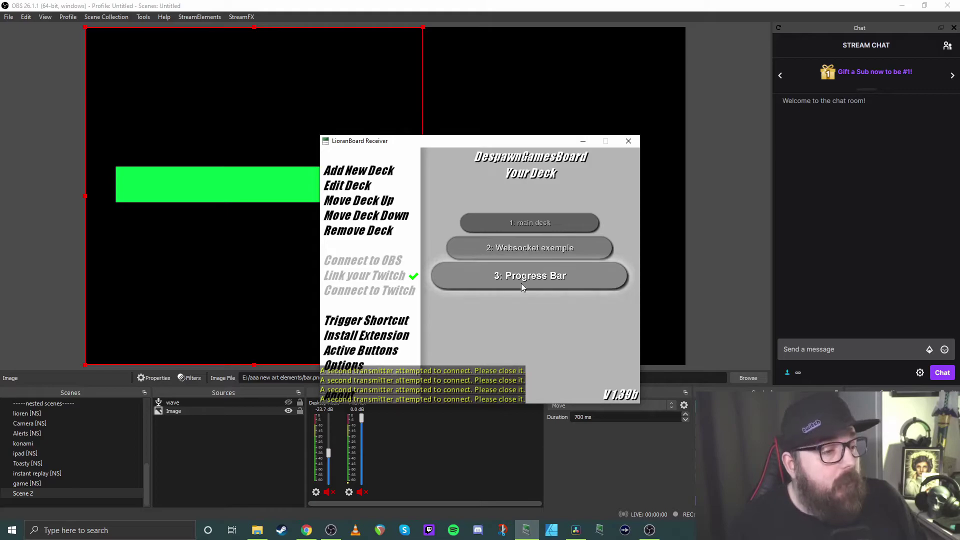
{"action": "left_click", "coordinate": [371, 175]}
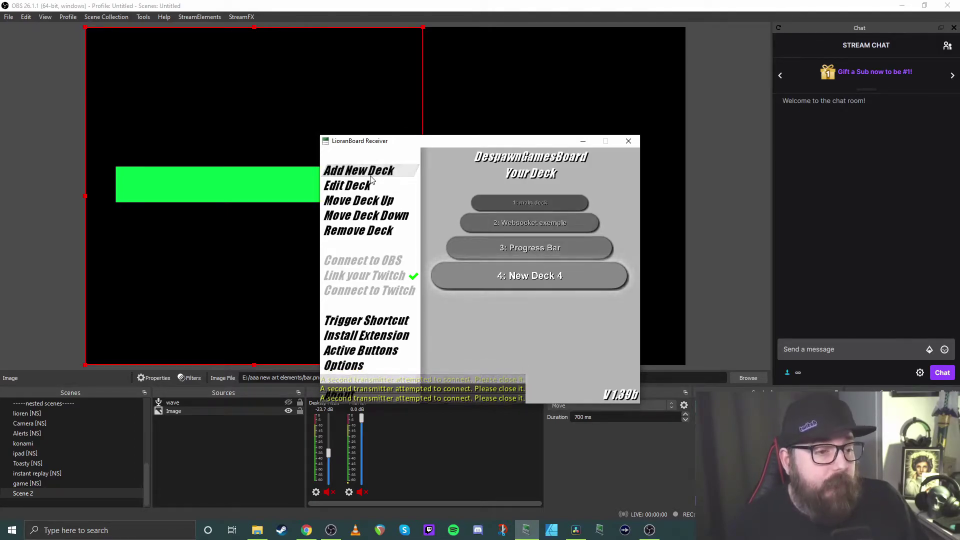
Step: Create a blank redeem2 button and stretch it across three columns and two rows
{"action": "left_click", "coordinate": [532, 277]}
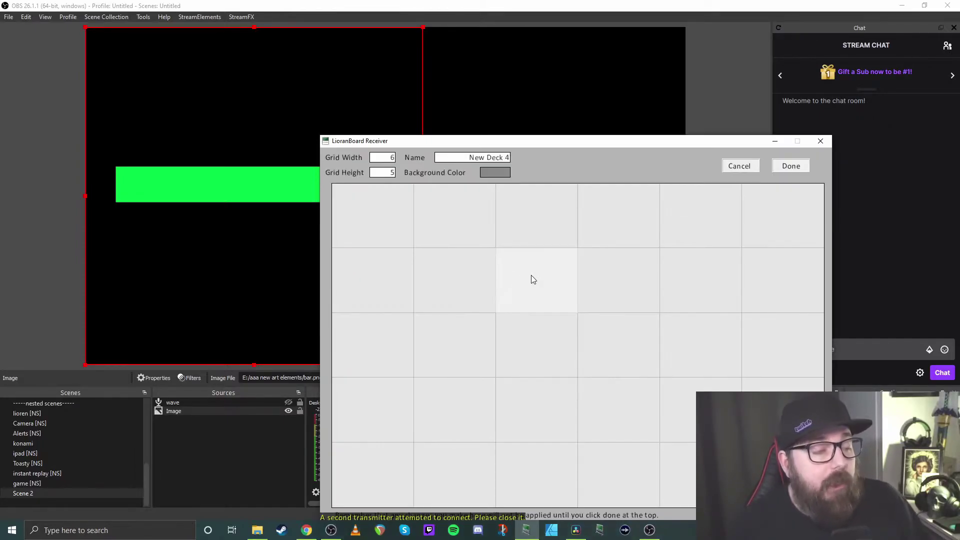
{"action": "left_click", "coordinate": [369, 220]}
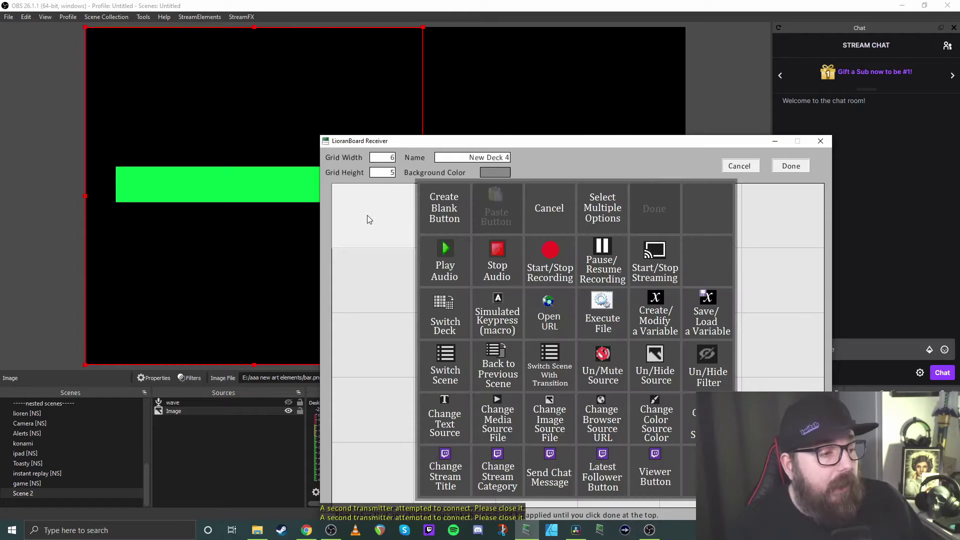
{"action": "left_click", "coordinate": [437, 217]}
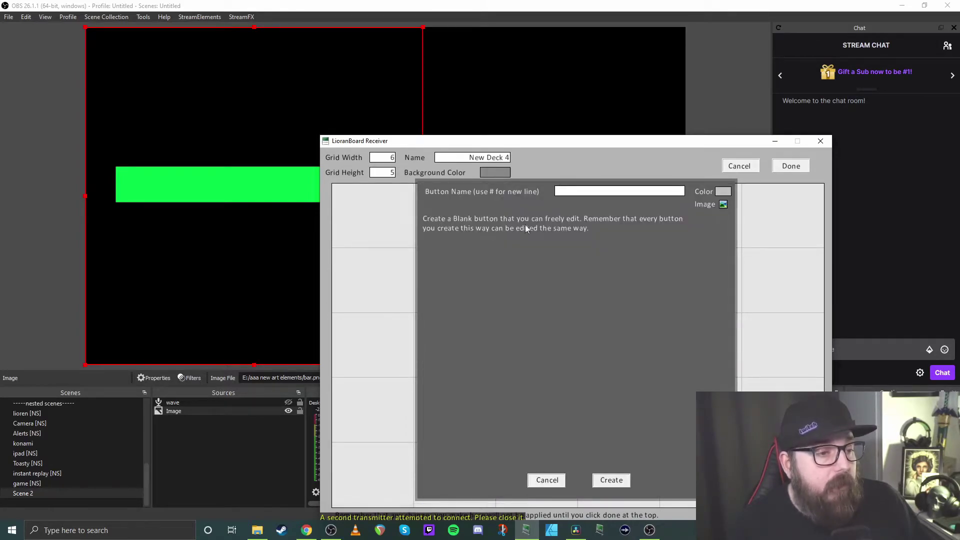
{"action": "type", "text": "redeem"}
{"action": "key", "text": "BackSpace"}
{"action": "type", "text": "m2"}
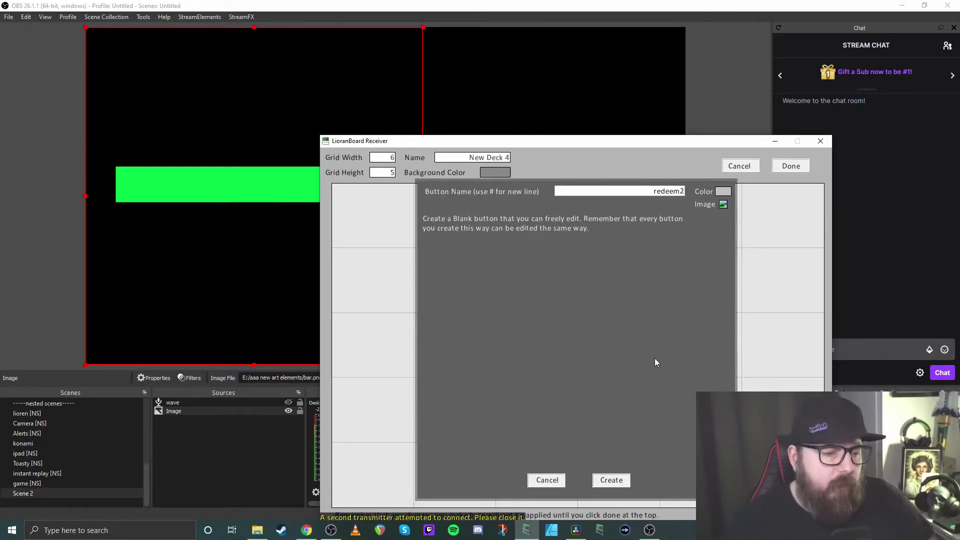
{"action": "left_click", "coordinate": [611, 480]}
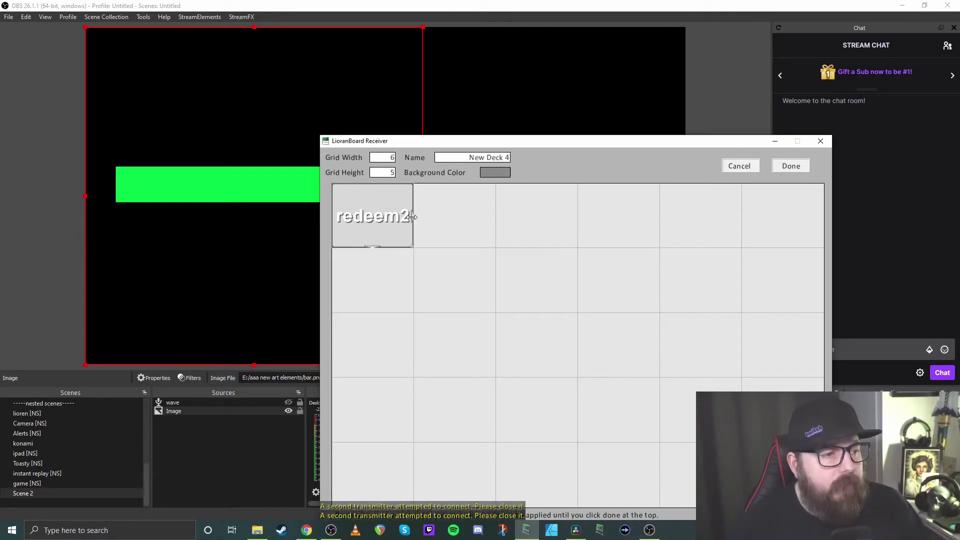
{"action": "left_click_drag", "start_coordinate": [413, 216], "coordinate": [577, 216]}
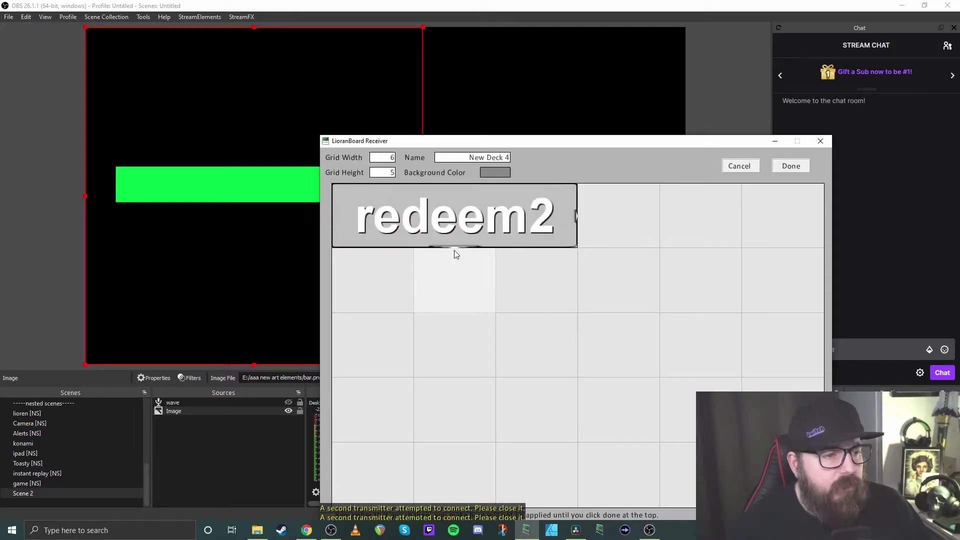
{"action": "left_click_drag", "start_coordinate": [456, 247], "coordinate": [455, 312]}
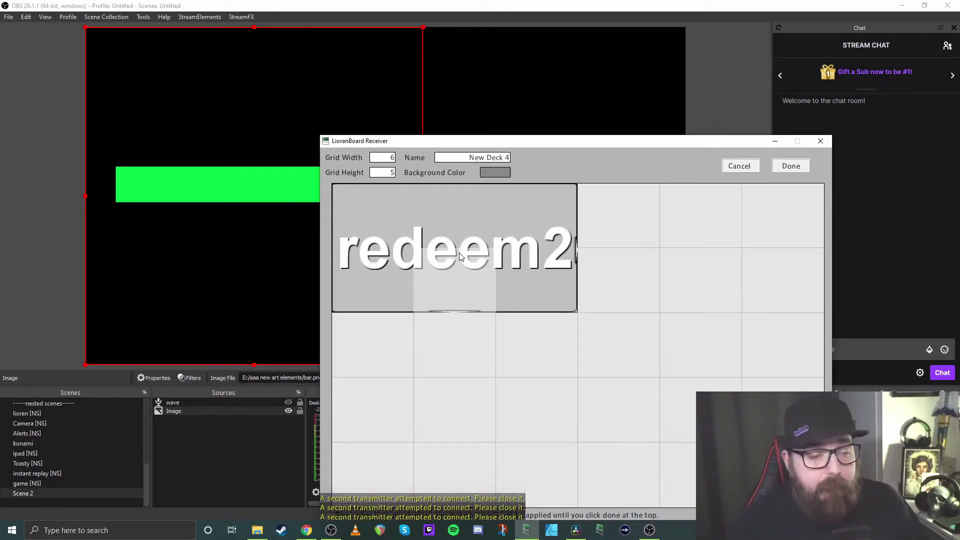
Step: Create a blank reset2 button beside it, also spanning three columns and two rows
{"action": "left_click", "coordinate": [620, 227]}
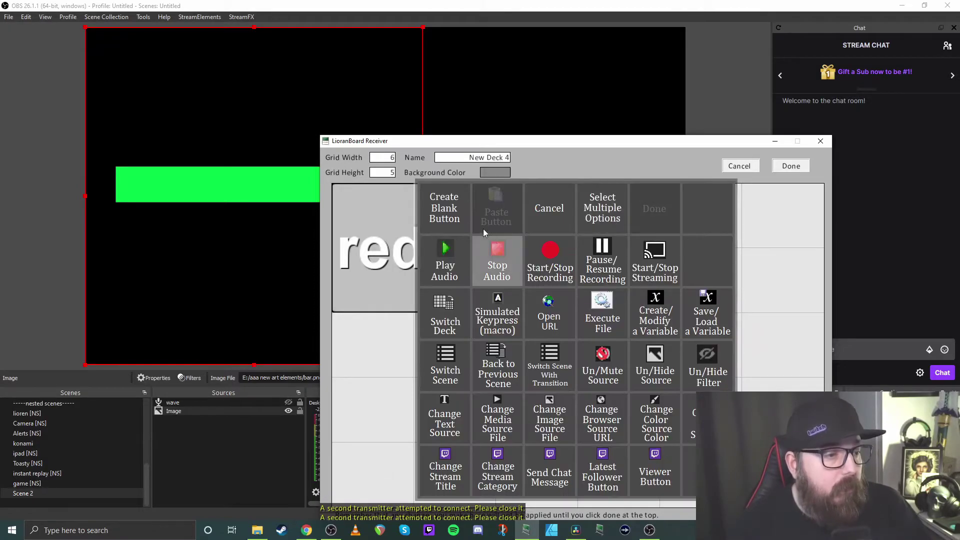
{"action": "left_click", "coordinate": [445, 208]}
{"action": "left_click", "coordinate": [586, 194]}
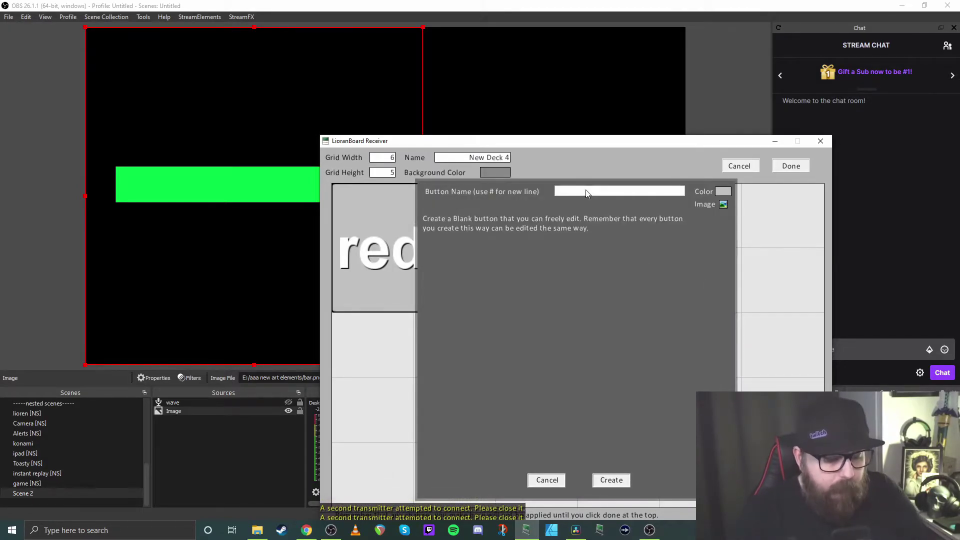
{"action": "type", "text": "rese"}
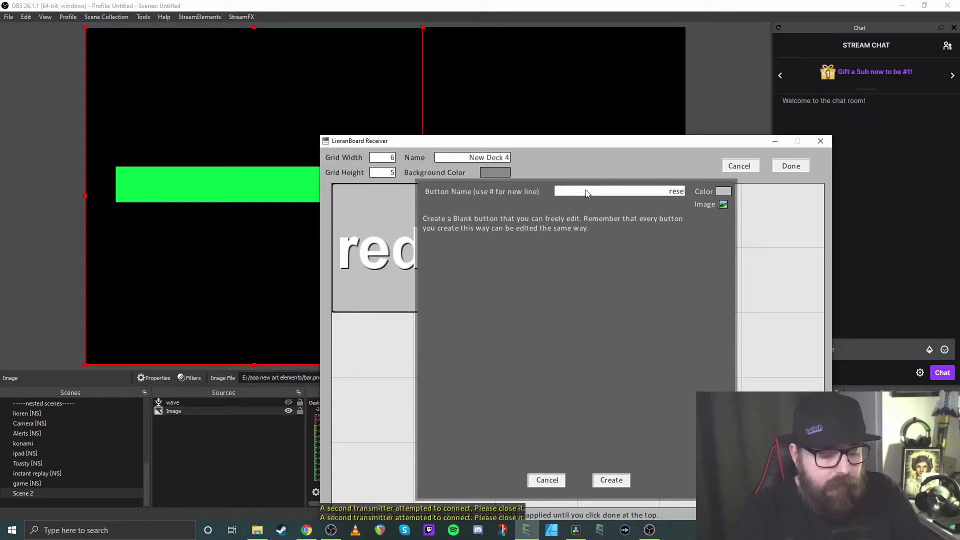
{"action": "type", "text": "t"}
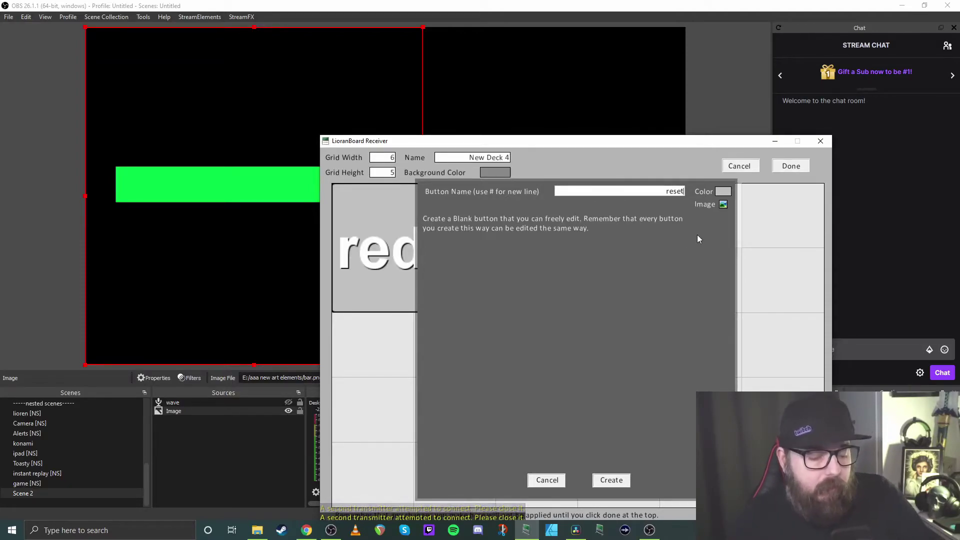
{"action": "type", "text": "2"}
{"action": "left_click", "coordinate": [611, 479]}
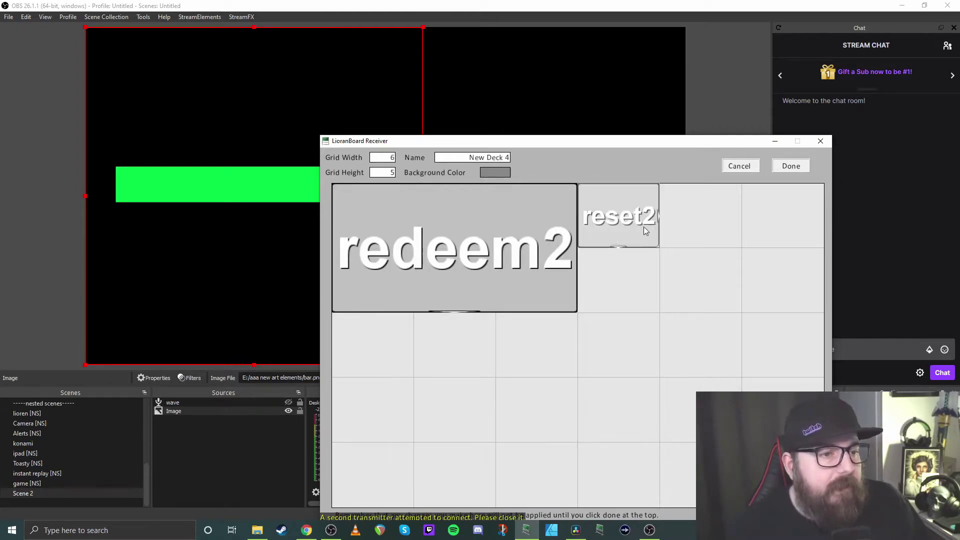
{"action": "left_click_drag", "start_coordinate": [661, 218], "coordinate": [800, 231]}
{"action": "left_click_drag", "start_coordinate": [702, 259], "coordinate": [701, 300]}
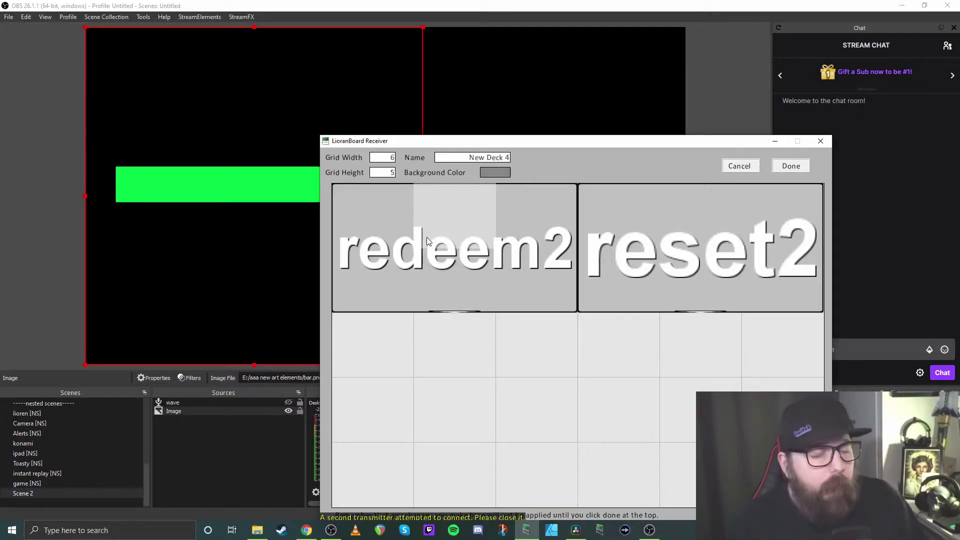
Step: Add a Math: Change Variable action to the redeem2 button's commands
{"action": "left_click_drag", "start_coordinate": [562, 142], "coordinate": [408, 61]}
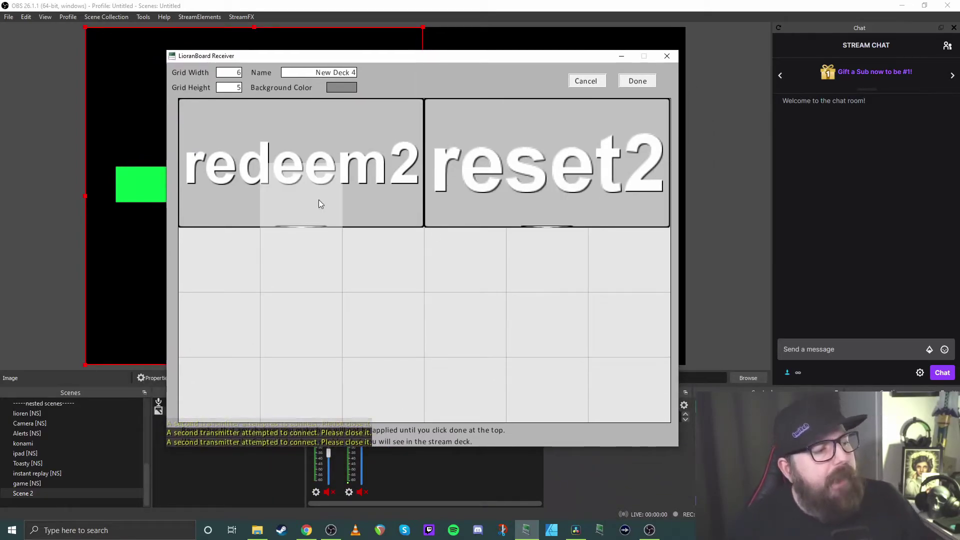
{"action": "right_click", "coordinate": [304, 168]}
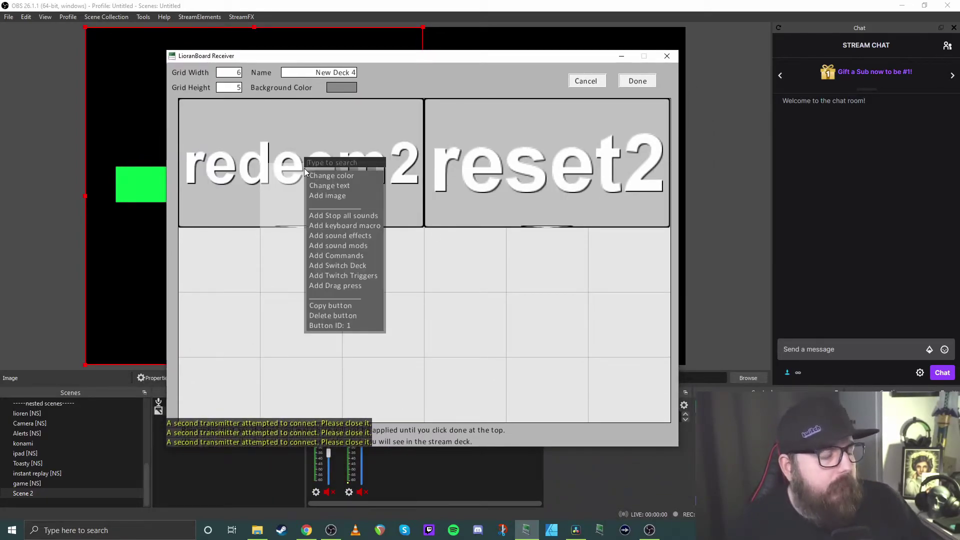
{"action": "left_click", "coordinate": [333, 255]}
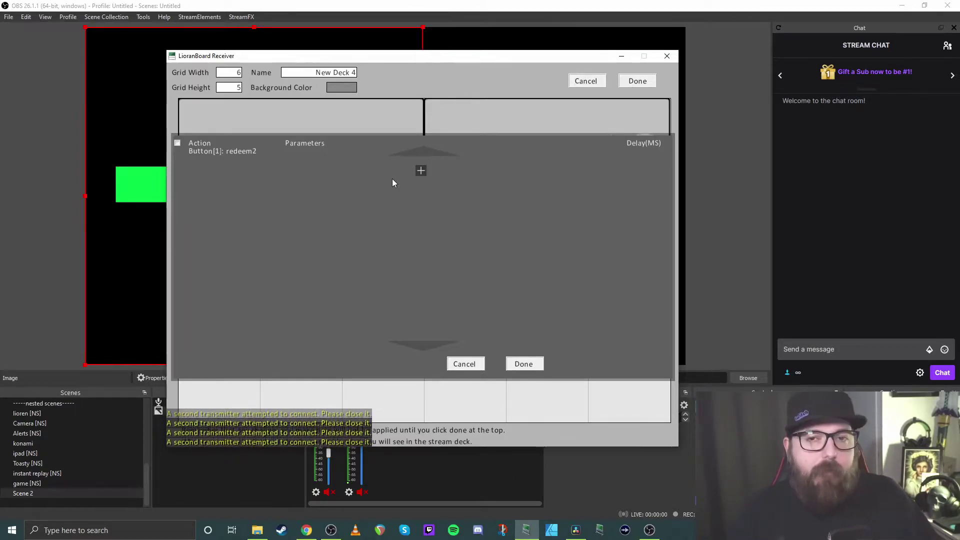
{"action": "left_click", "coordinate": [421, 171]}
{"action": "left_click", "coordinate": [230, 178]}
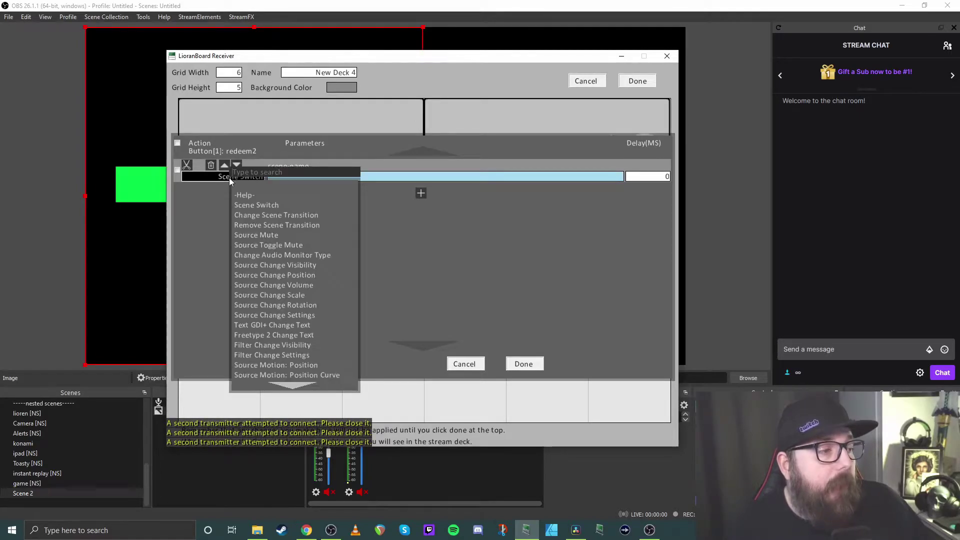
{"action": "type", "text": "math"}
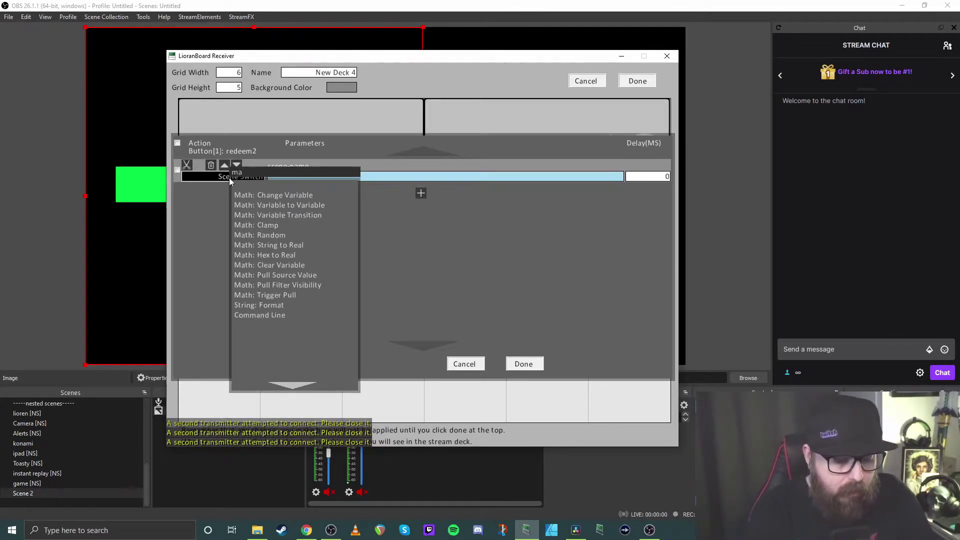
{"action": "left_click", "coordinate": [254, 195]}
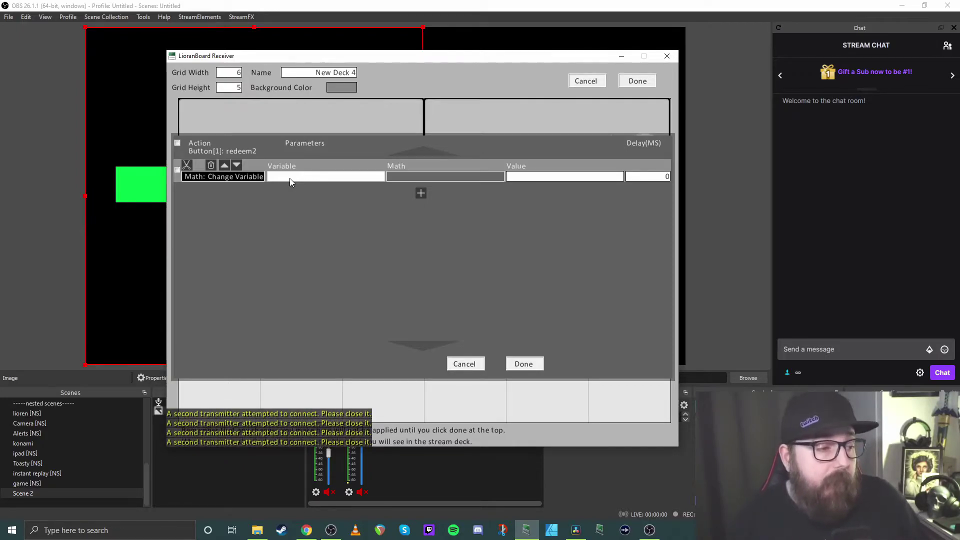
Step: Set the action's variable to redemption with the += operator and value 1
{"action": "type", "text": "redem"}
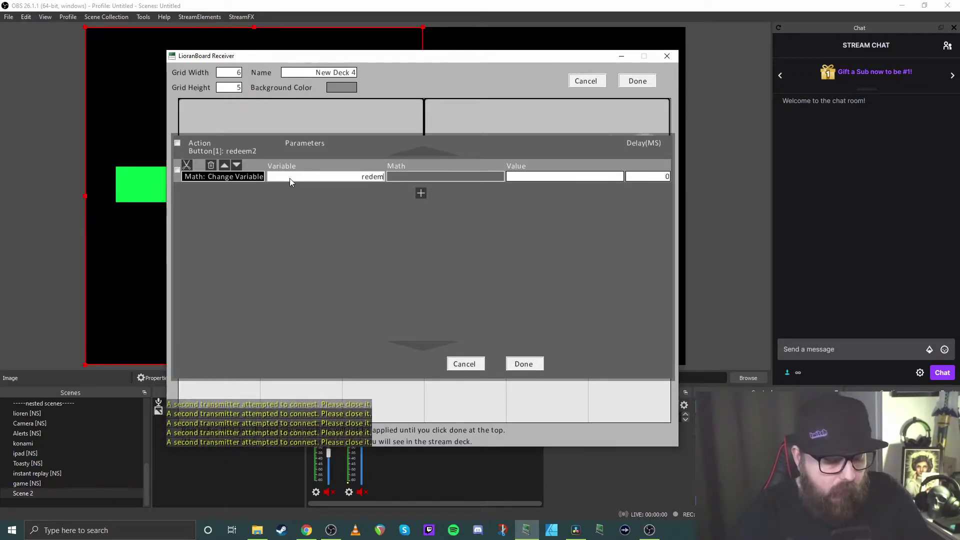
{"action": "type", "text": "ption"}
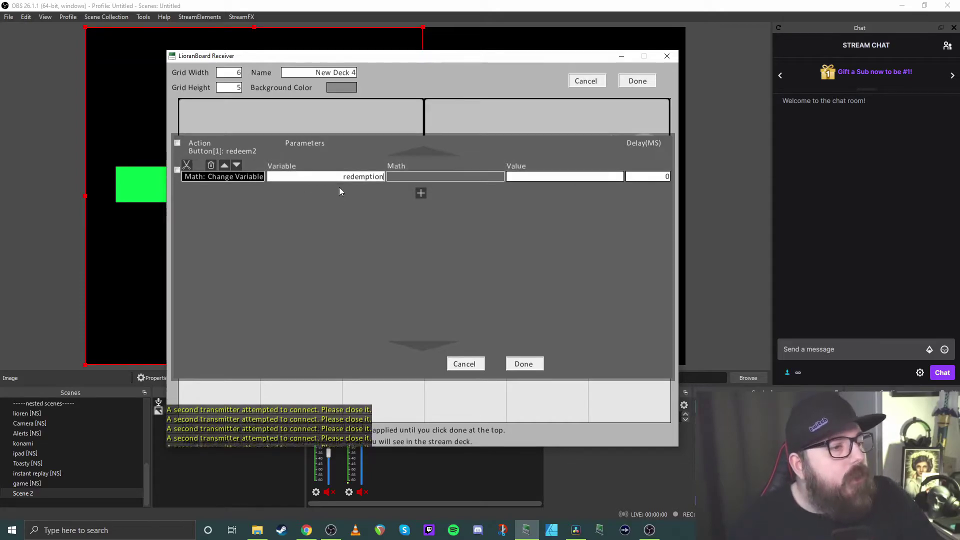
{"action": "left_click_drag", "start_coordinate": [341, 183], "coordinate": [386, 178]}
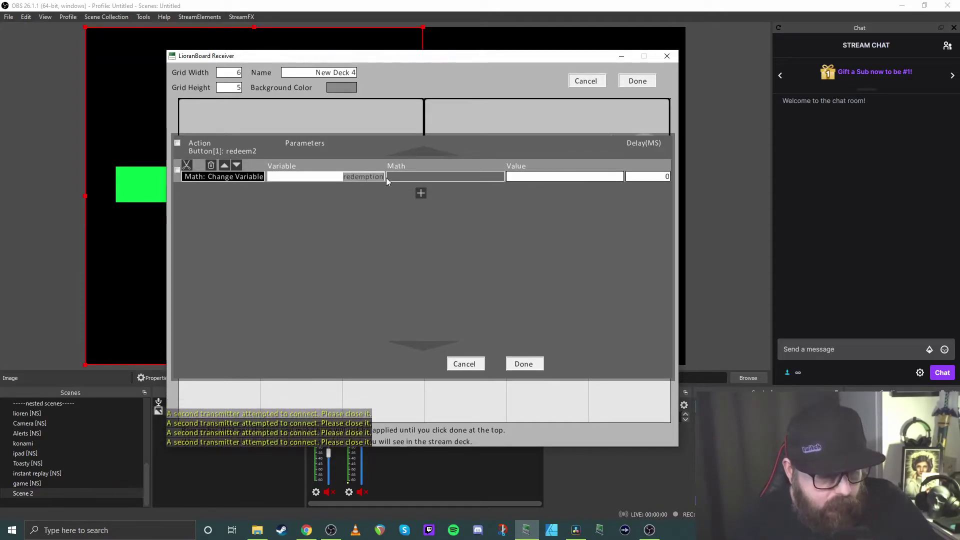
{"action": "left_click", "coordinate": [442, 177]}
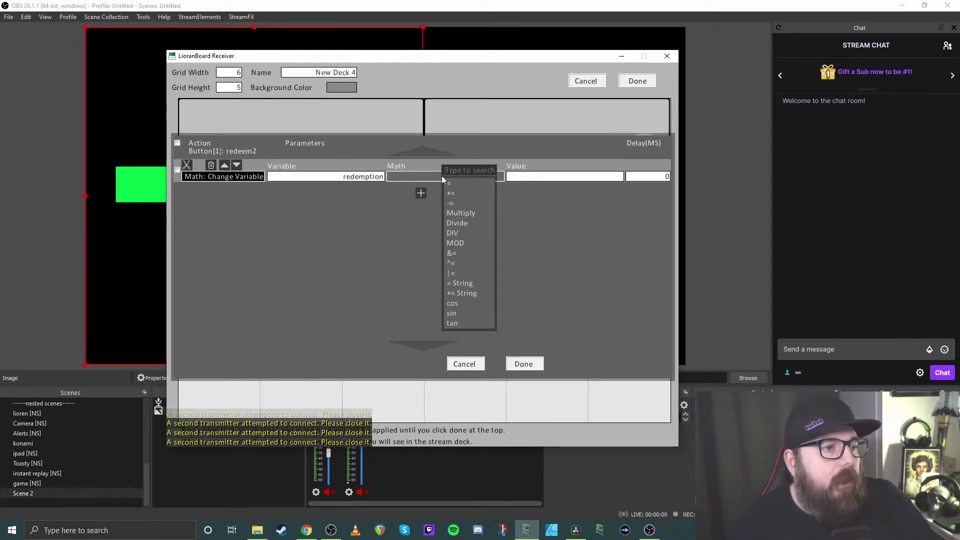
{"action": "left_click", "coordinate": [472, 194]}
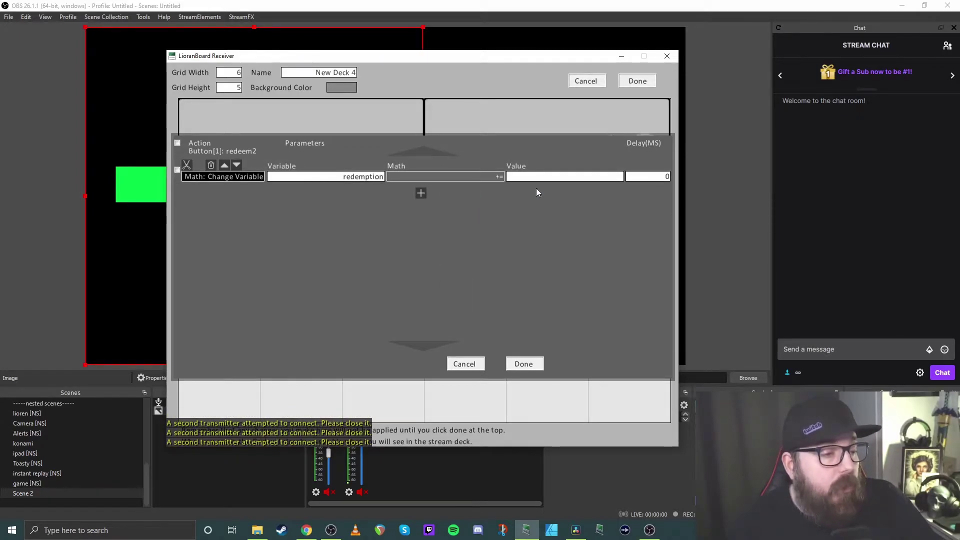
{"action": "left_click", "coordinate": [604, 179]}
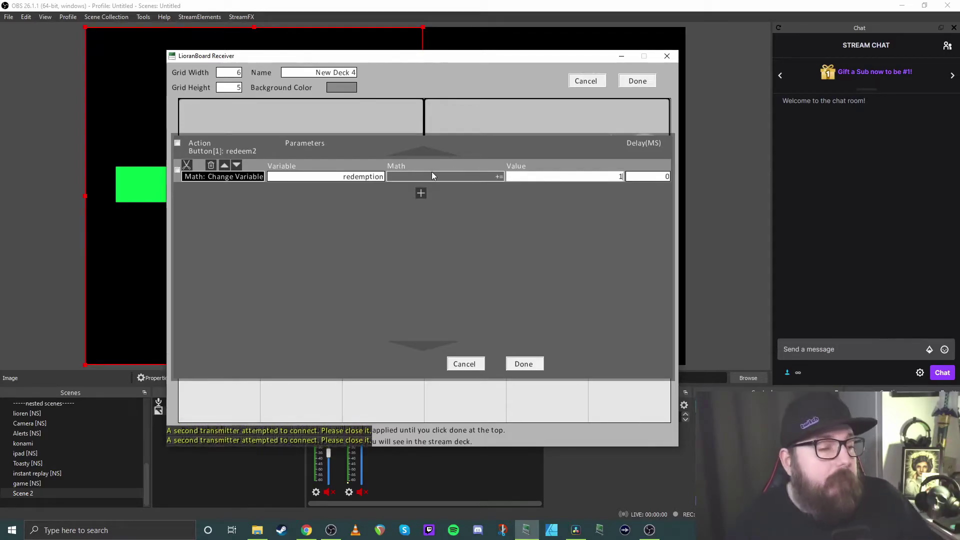
Step: Add a Filter change visibility action to redeem2 enabling Scene 2's Move Source25 filter (true)
{"action": "left_click", "coordinate": [421, 193]}
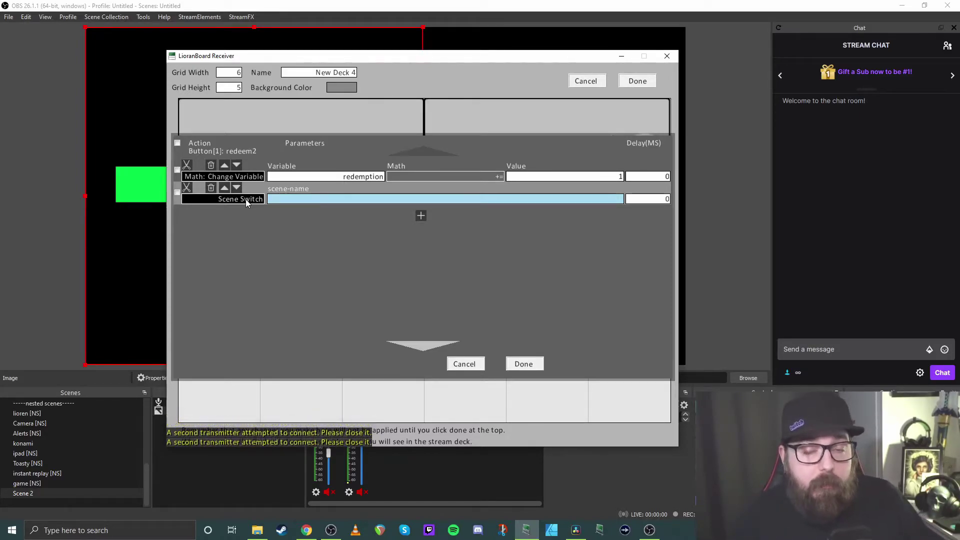
{"action": "left_click", "coordinate": [245, 199]}
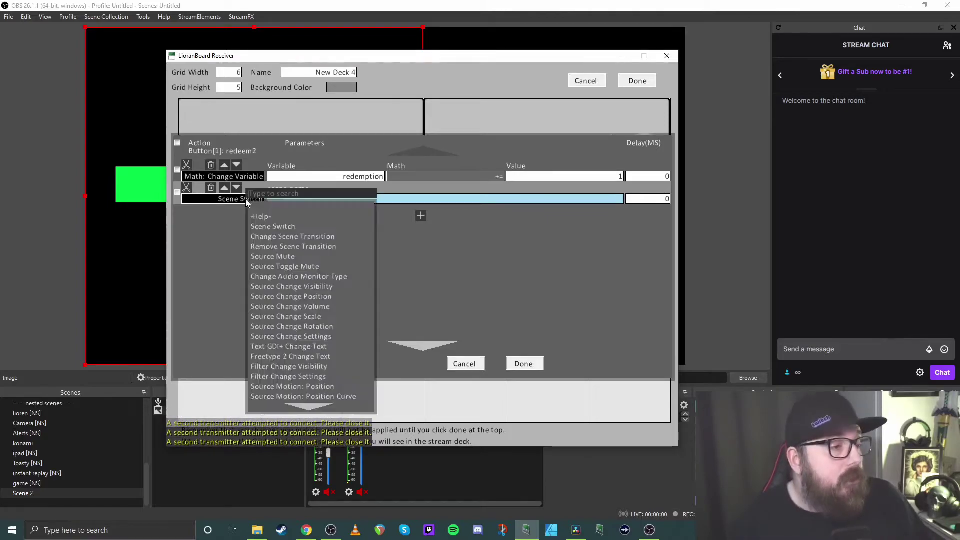
{"action": "type", "text": "fil"}
{"action": "left_click", "coordinate": [304, 217]}
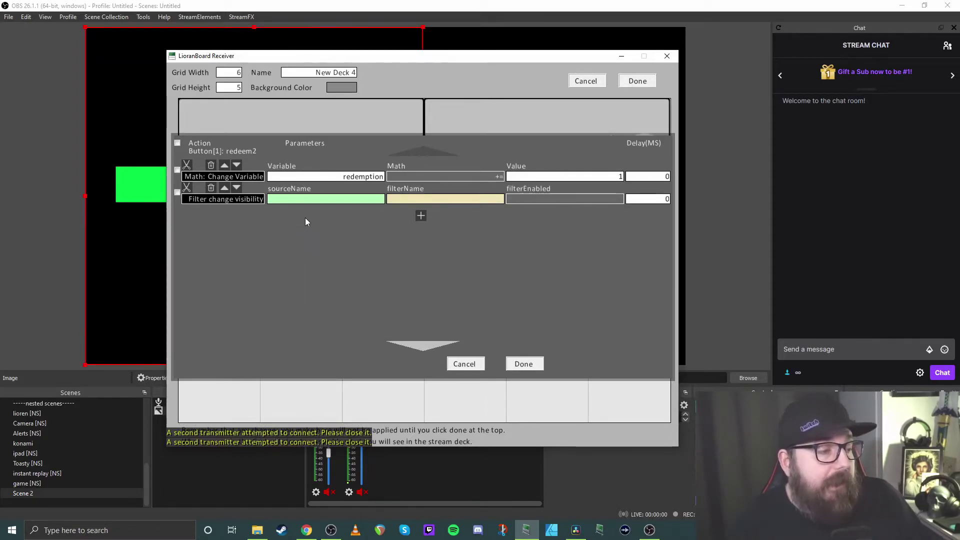
{"action": "left_click", "coordinate": [329, 199]}
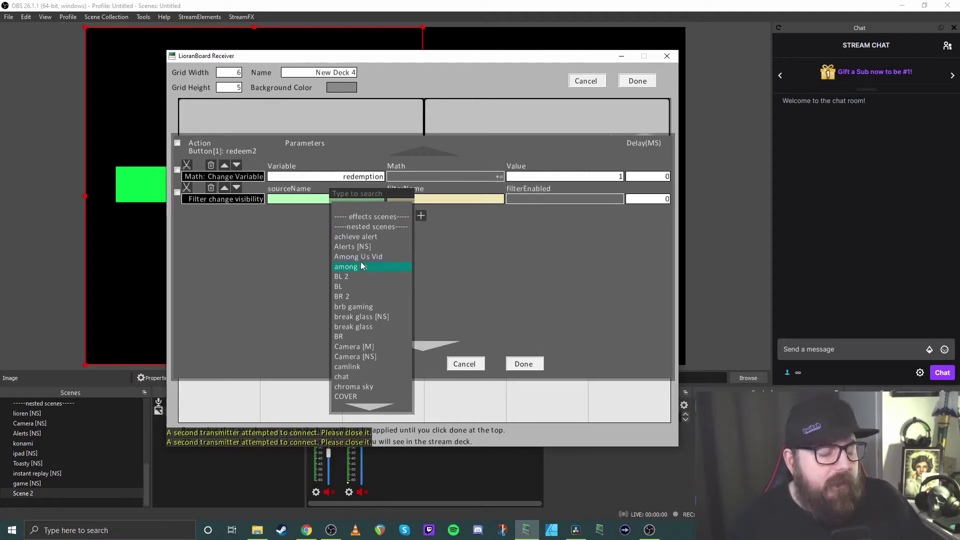
{"action": "type", "text": "scen"}
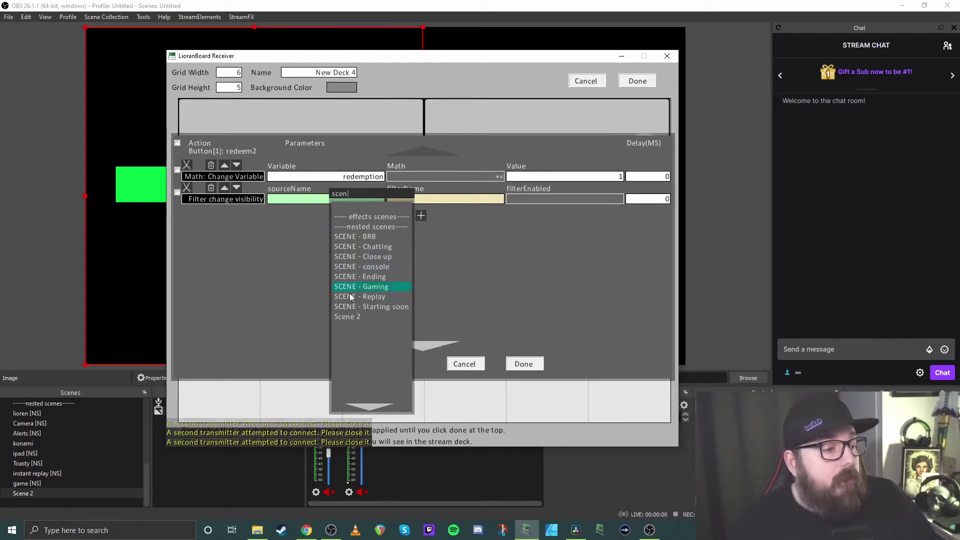
{"action": "left_click", "coordinate": [344, 318]}
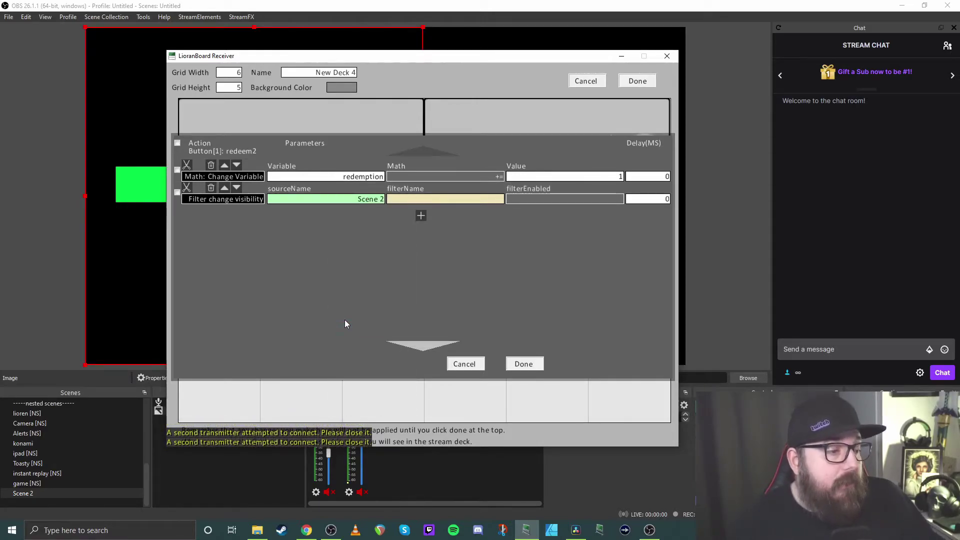
{"action": "left_click", "coordinate": [475, 201]}
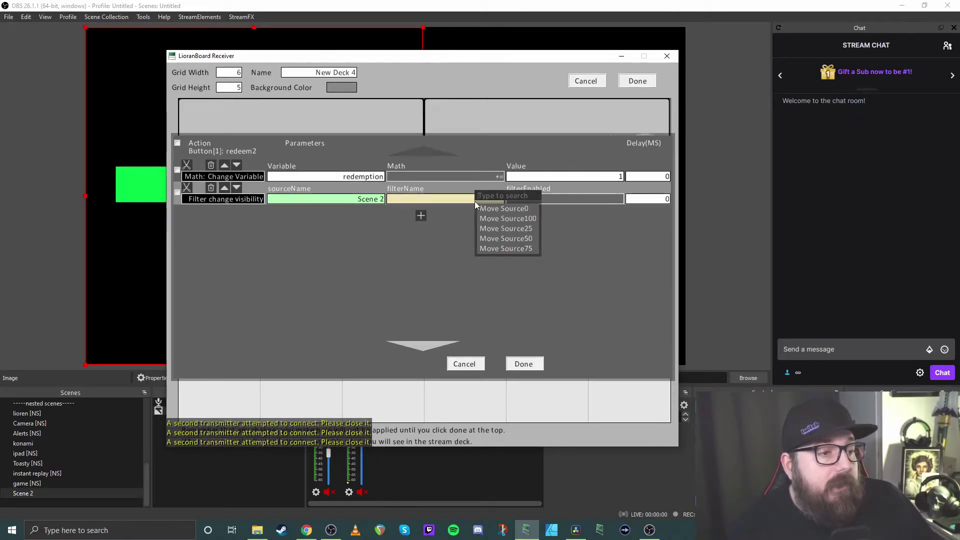
{"action": "left_click", "coordinate": [518, 229]}
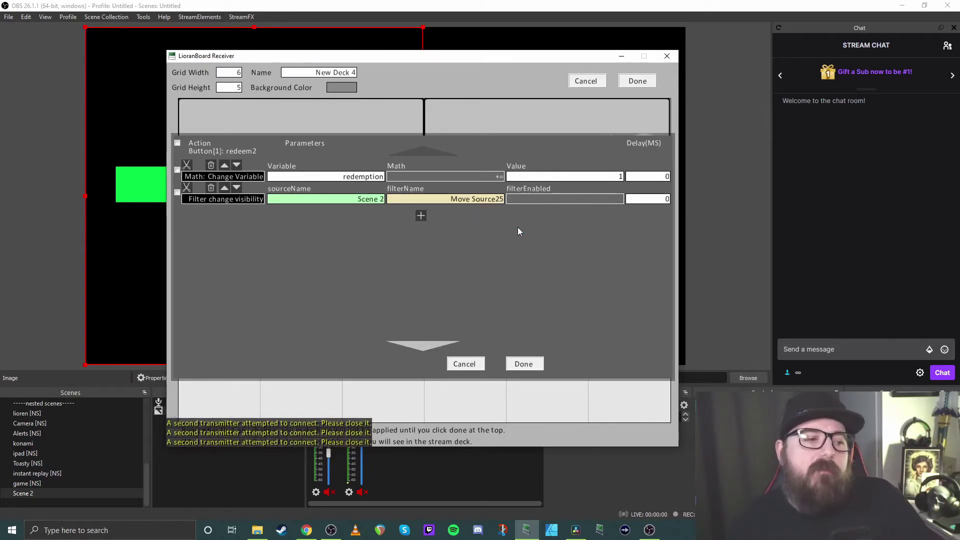
{"action": "left_click", "coordinate": [612, 200]}
{"action": "left_click", "coordinate": [631, 210]}
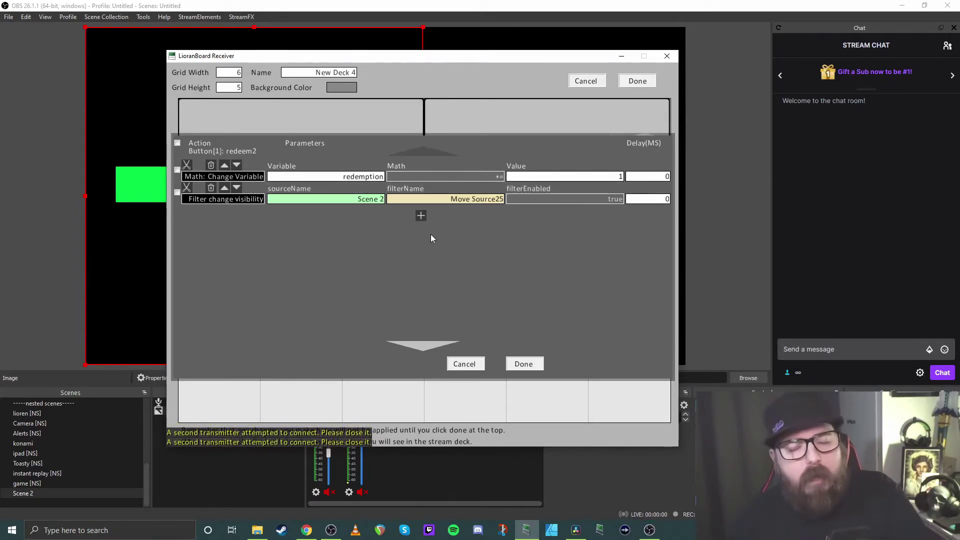
Step: Add a Compare: End if action to redeem2 checking redemption <= 1
{"action": "left_click", "coordinate": [420, 216]}
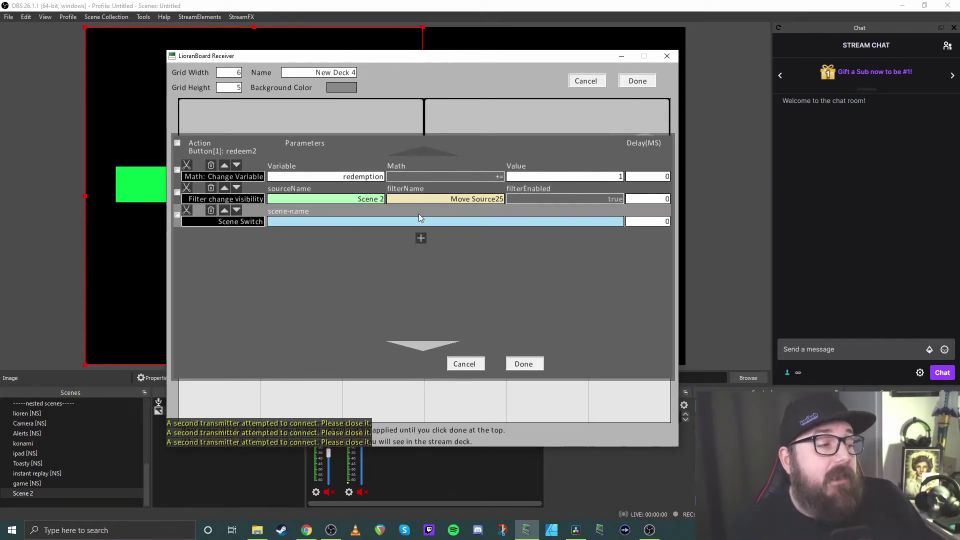
{"action": "left_click", "coordinate": [235, 224]}
{"action": "type", "text": "com"}
{"action": "left_click", "coordinate": [292, 253]}
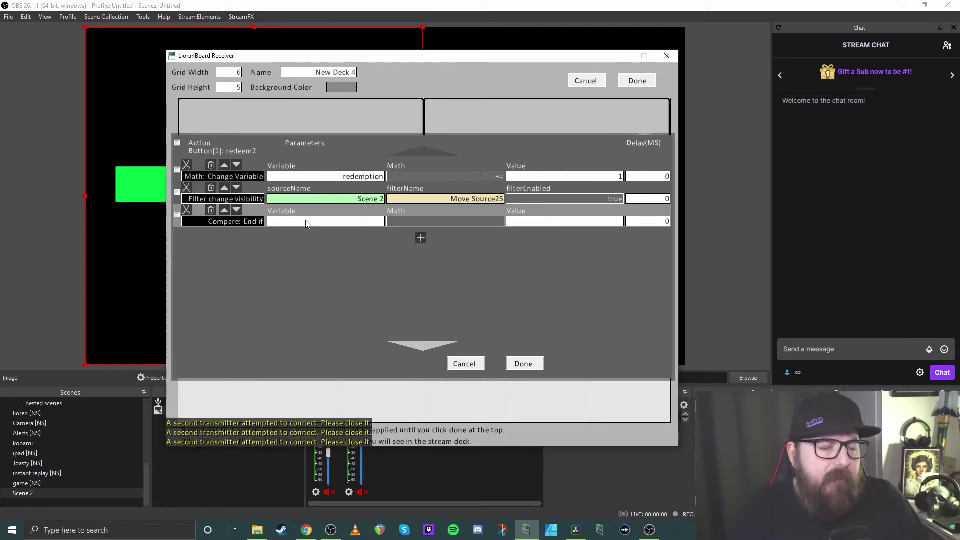
{"action": "left_click", "coordinate": [307, 222]}
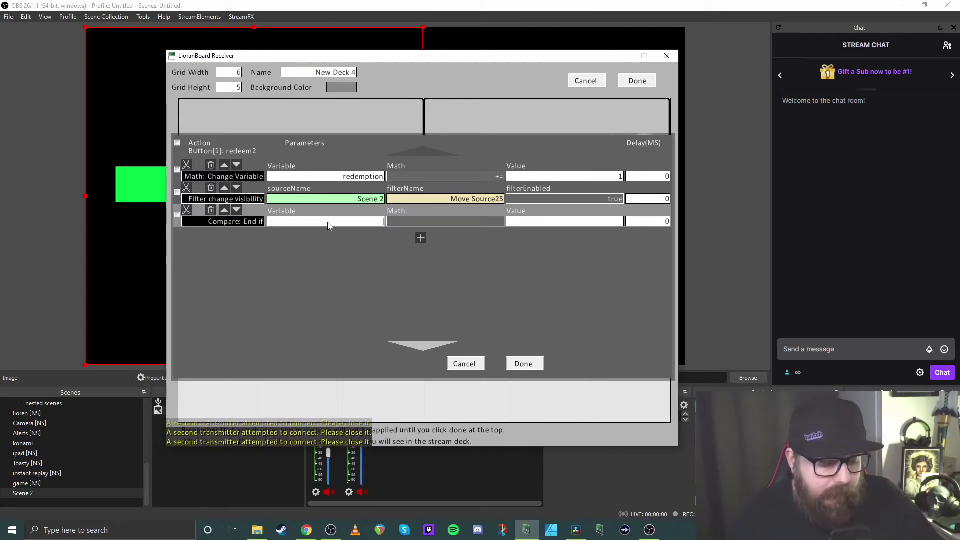
{"action": "type", "text": "redemption"}
{"action": "left_click", "coordinate": [443, 221]}
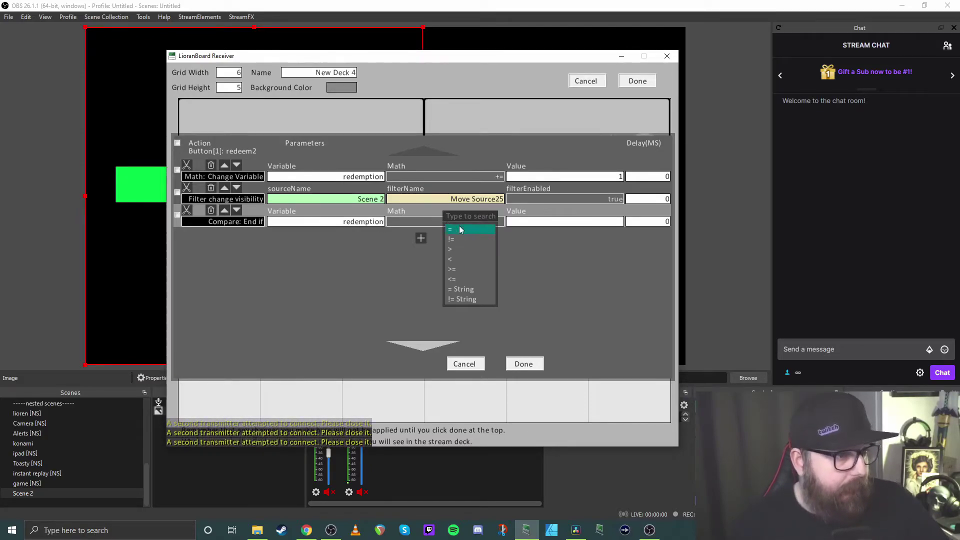
{"action": "left_click", "coordinate": [461, 277]}
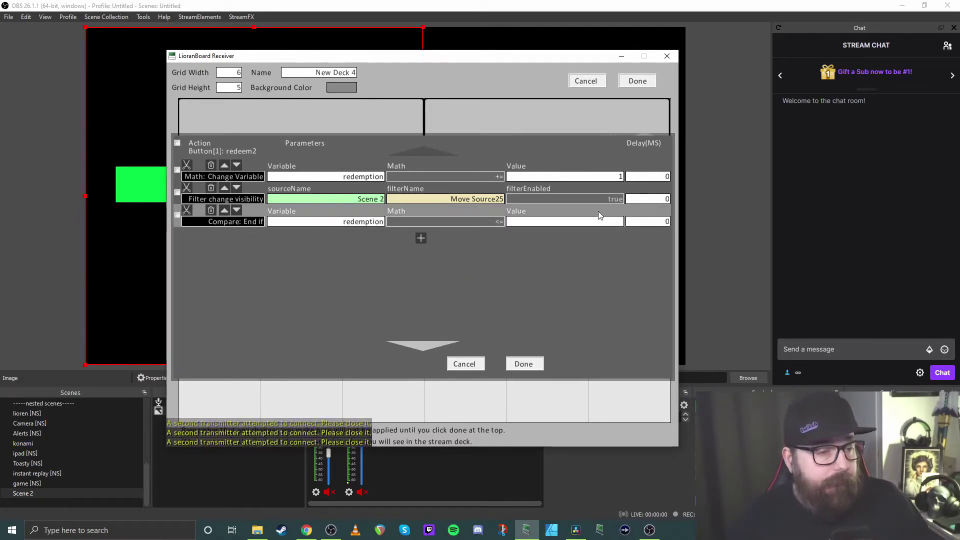
{"action": "left_click", "coordinate": [617, 222]}
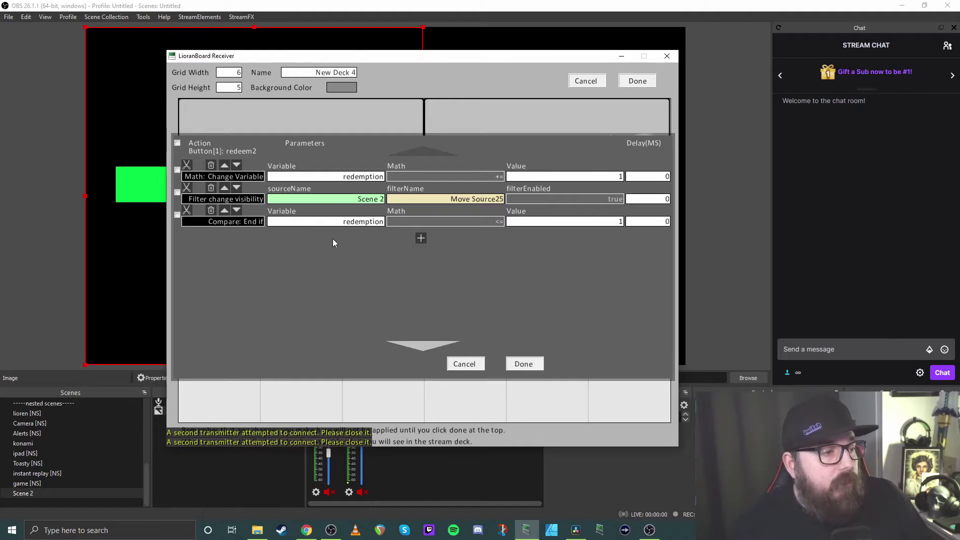
Step: Add a filter visibility action enabling Scene 2's Move Source50 filter
{"action": "left_click", "coordinate": [421, 238]}
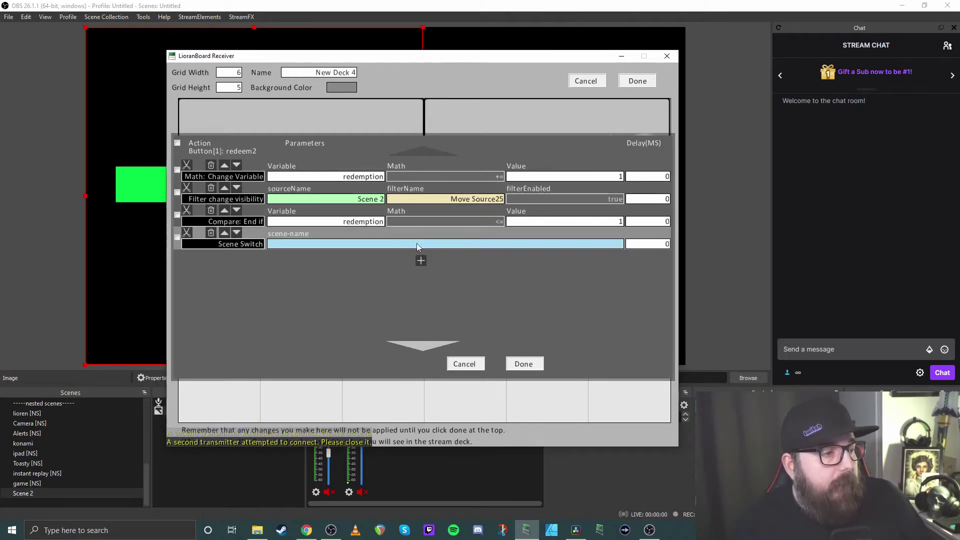
{"action": "left_click", "coordinate": [234, 245]}
{"action": "type", "text": "fil"}
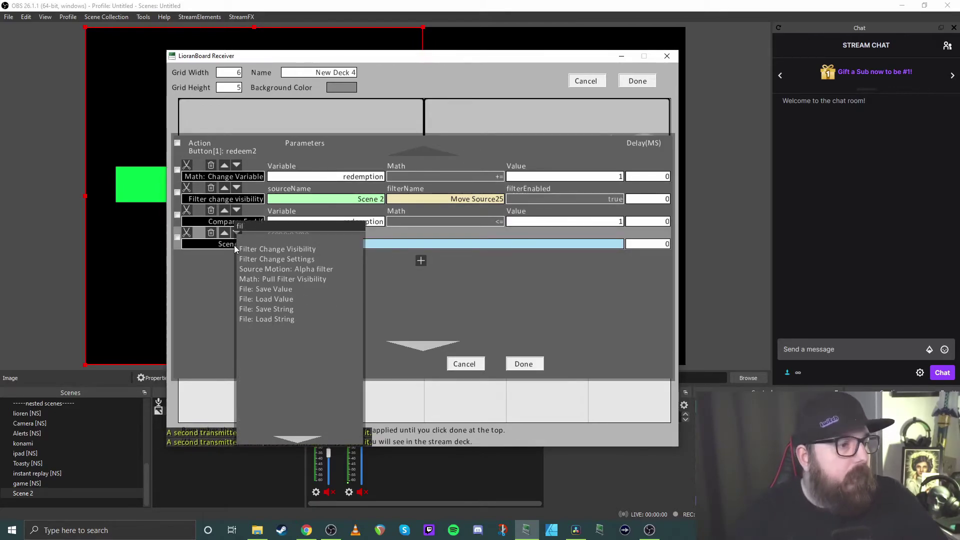
{"action": "left_click", "coordinate": [266, 249]}
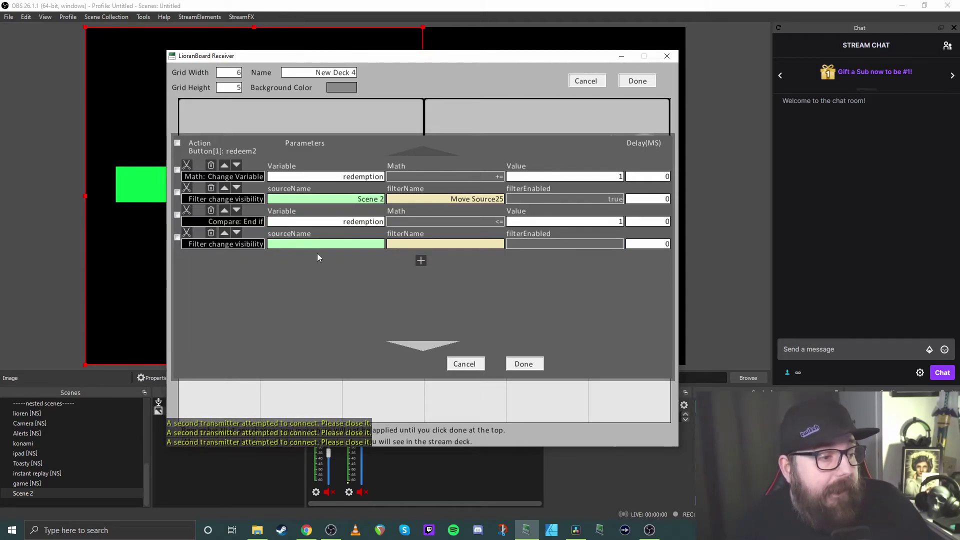
{"action": "left_click", "coordinate": [352, 246]}
{"action": "type", "text": "scen"}
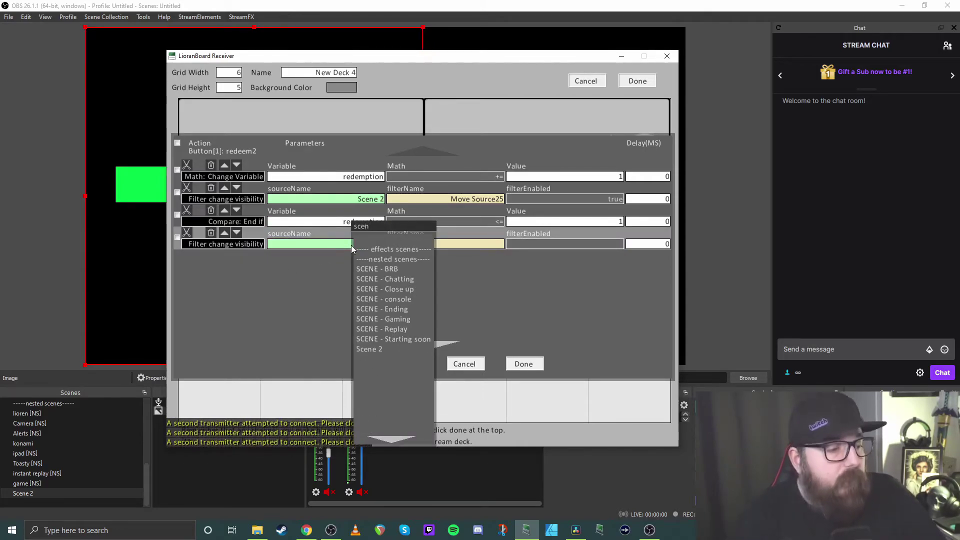
{"action": "left_click", "coordinate": [393, 349]}
{"action": "left_click", "coordinate": [470, 243]}
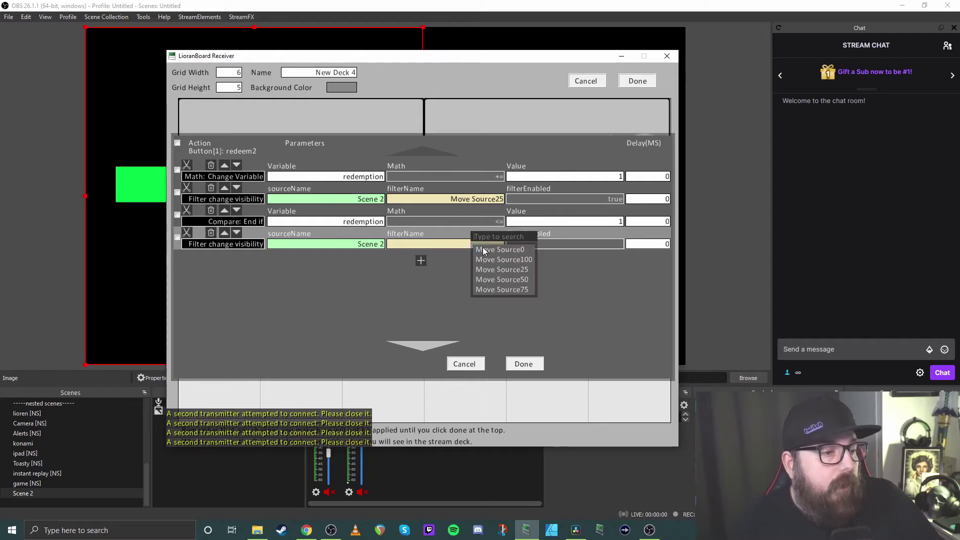
{"action": "left_click", "coordinate": [526, 279]}
{"action": "left_click", "coordinate": [589, 244]}
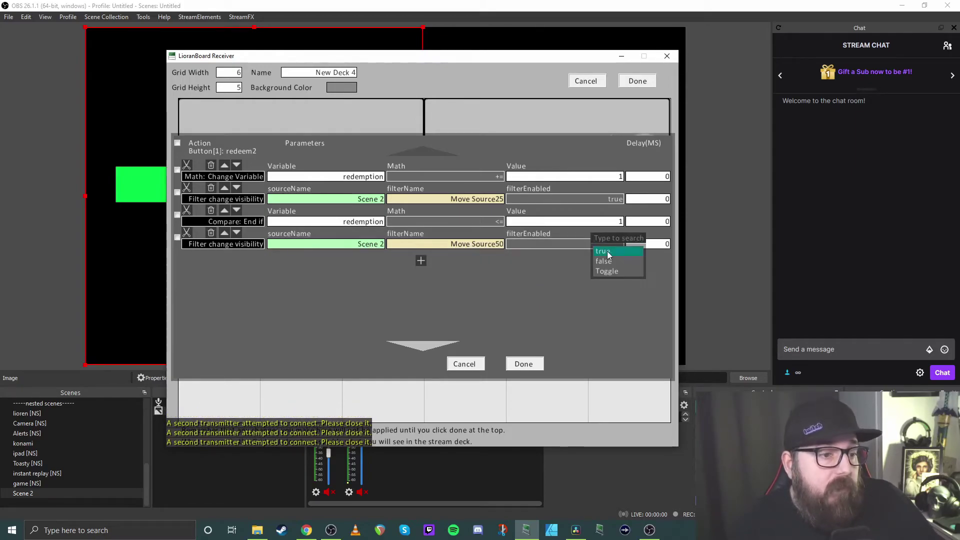
{"action": "left_click", "coordinate": [608, 255]}
Step: Add a Compare: End if action checking redemption <= 2
{"action": "left_click", "coordinate": [420, 260]}
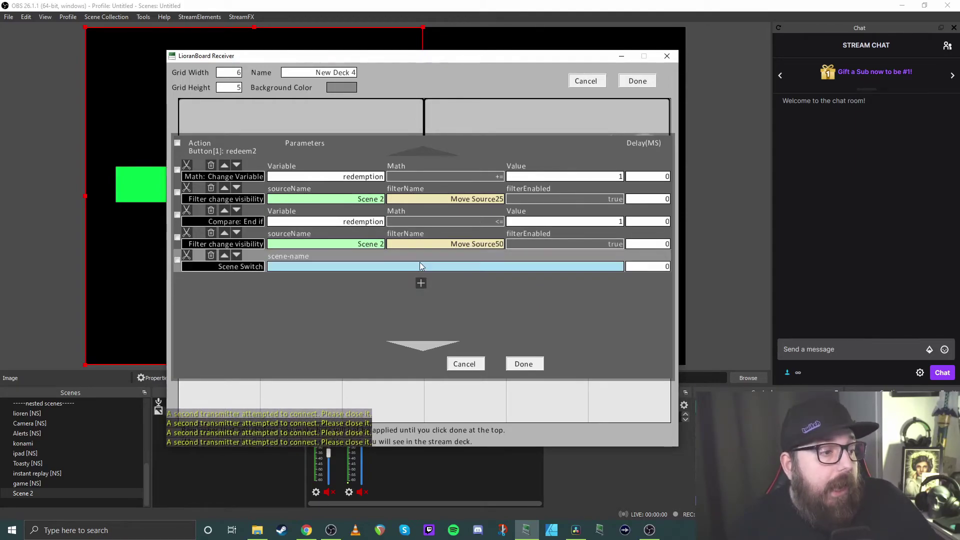
{"action": "left_click", "coordinate": [228, 267]}
{"action": "type", "text": "com"}
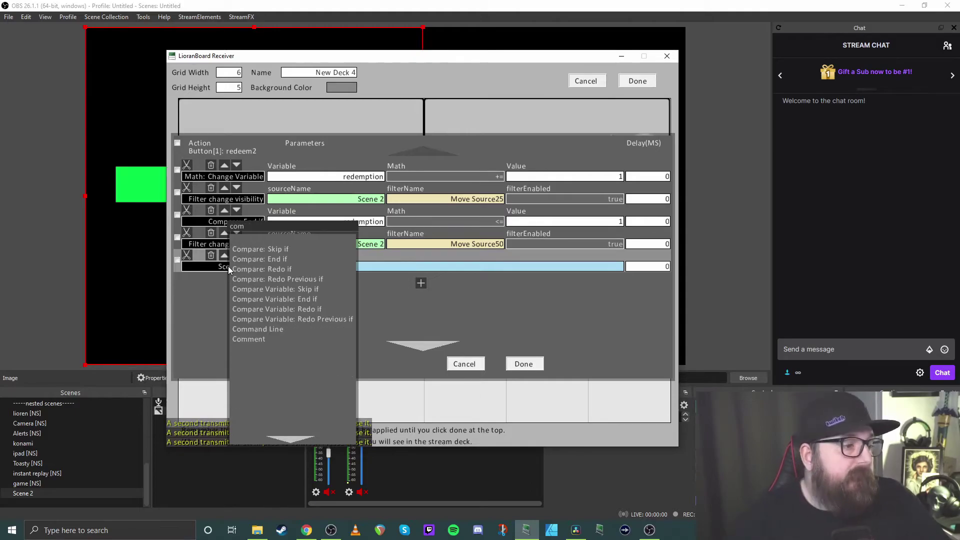
{"action": "left_click", "coordinate": [253, 259]}
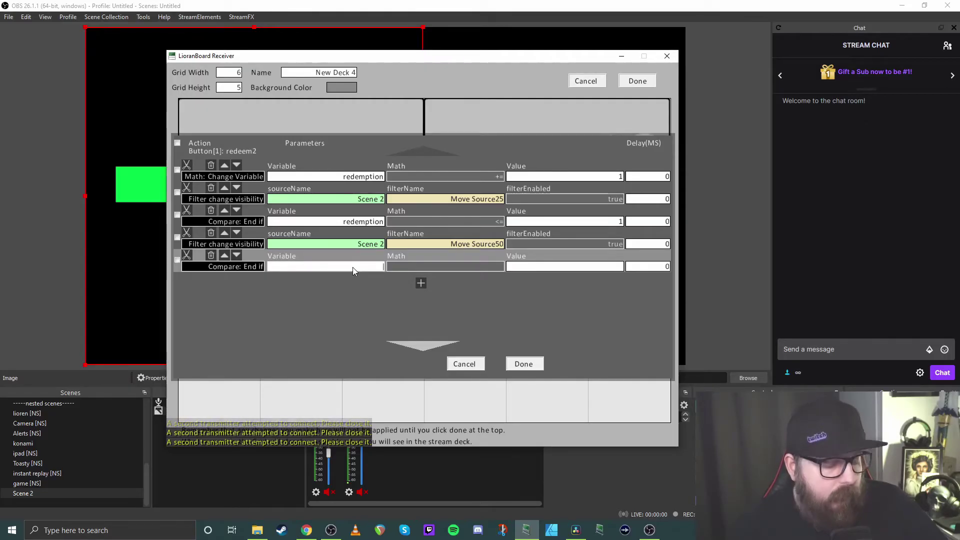
{"action": "left_click", "coordinate": [352, 267]}
{"action": "left_click", "coordinate": [355, 277]}
{"action": "left_click", "coordinate": [437, 270]}
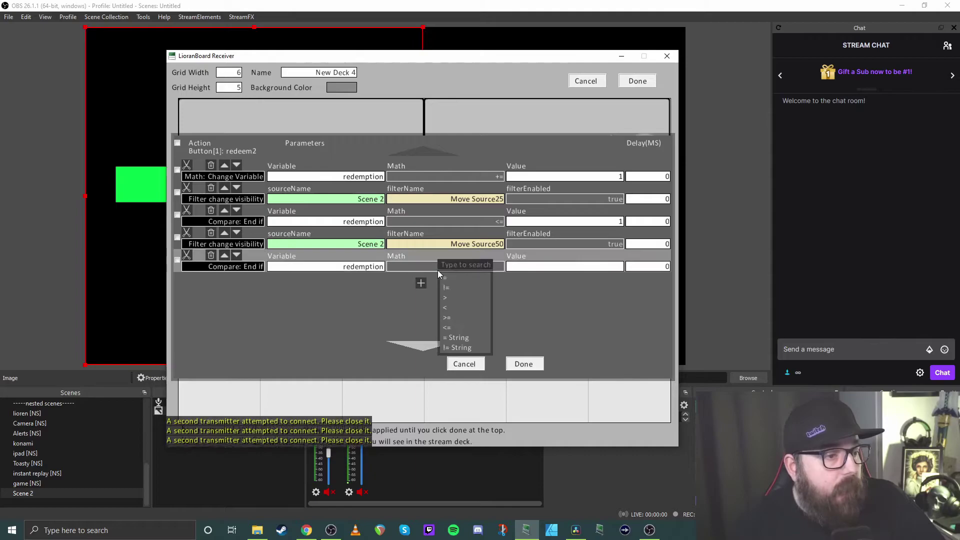
{"action": "left_click", "coordinate": [448, 327]}
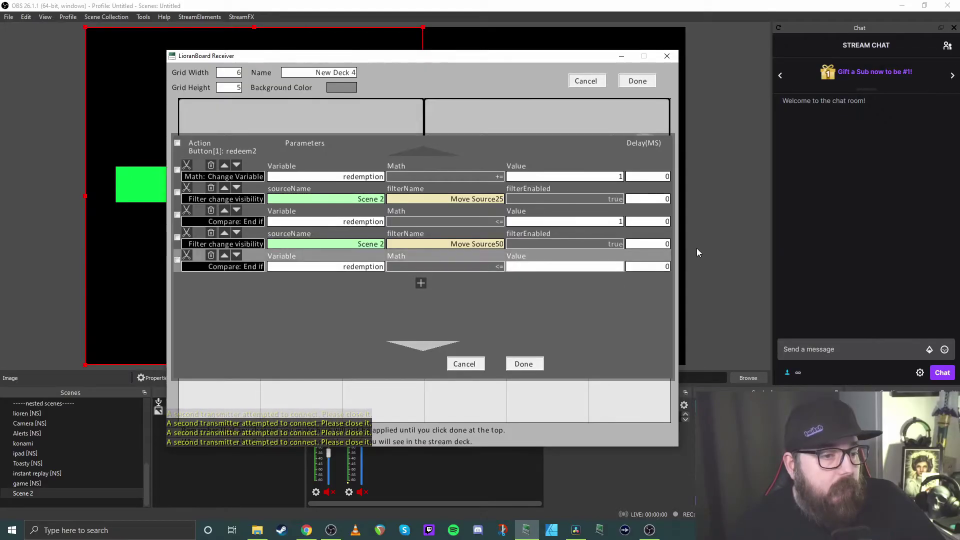
{"action": "type", "text": "2"}
{"action": "key", "text": "Return"}
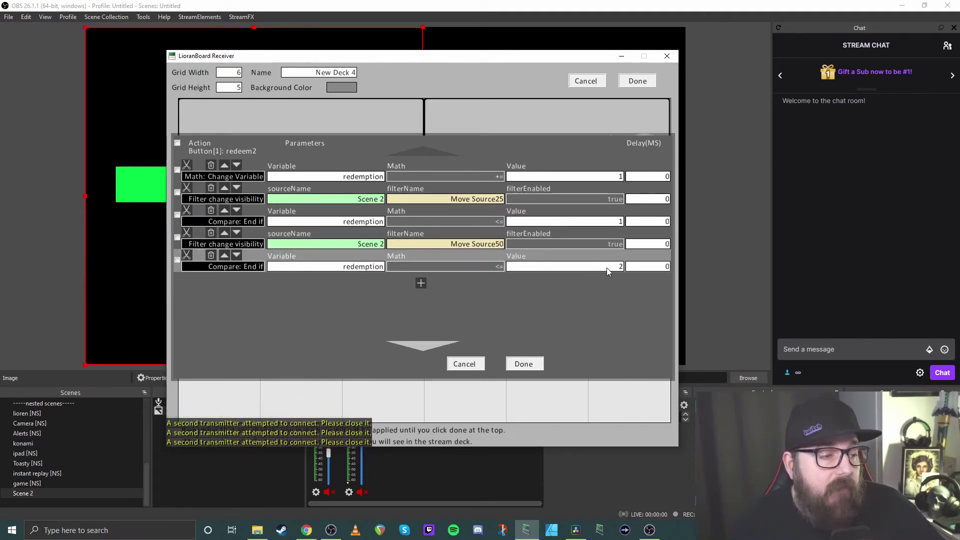
Step: Add a filter visibility action enabling Scene 2's Move Source75 filter
{"action": "left_click", "coordinate": [421, 284]}
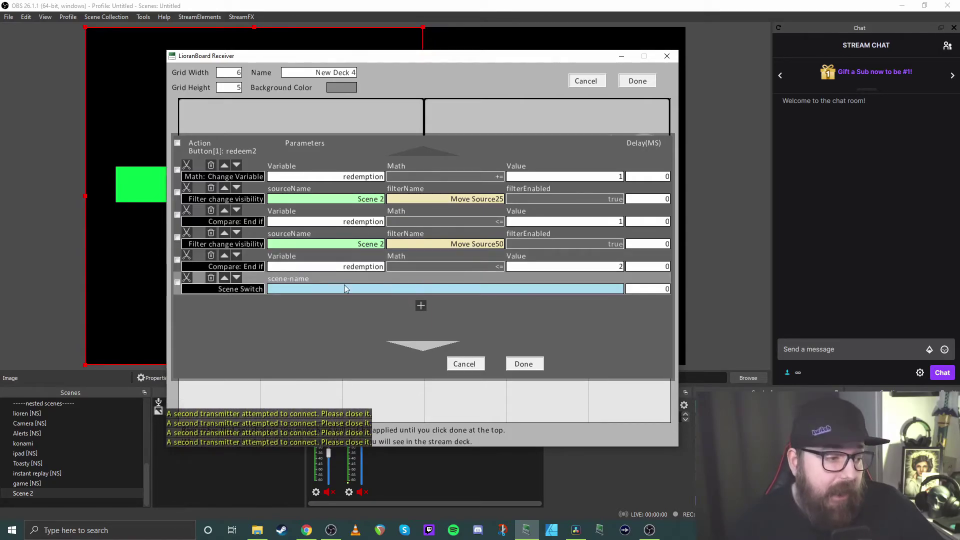
{"action": "left_click", "coordinate": [226, 290]}
{"action": "type", "text": "fil"}
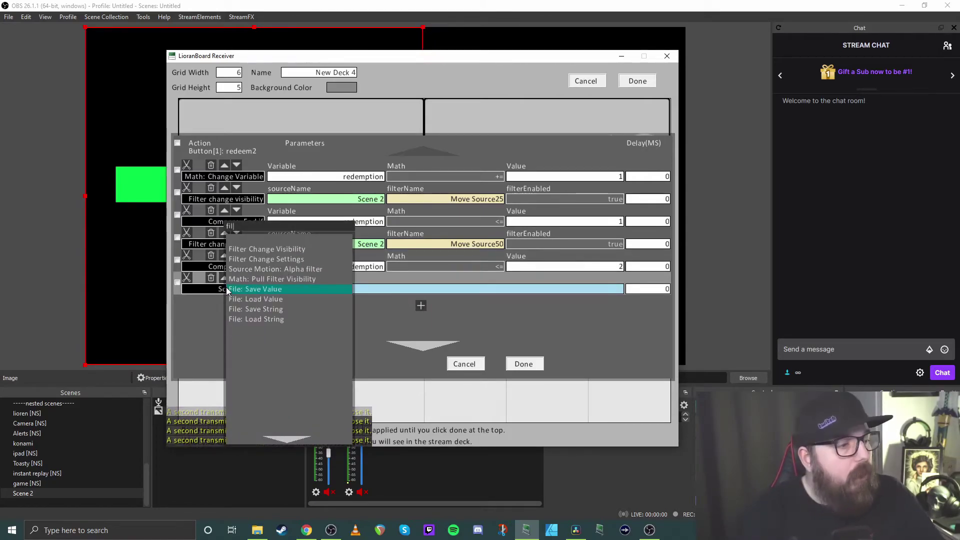
{"action": "left_click", "coordinate": [260, 249]}
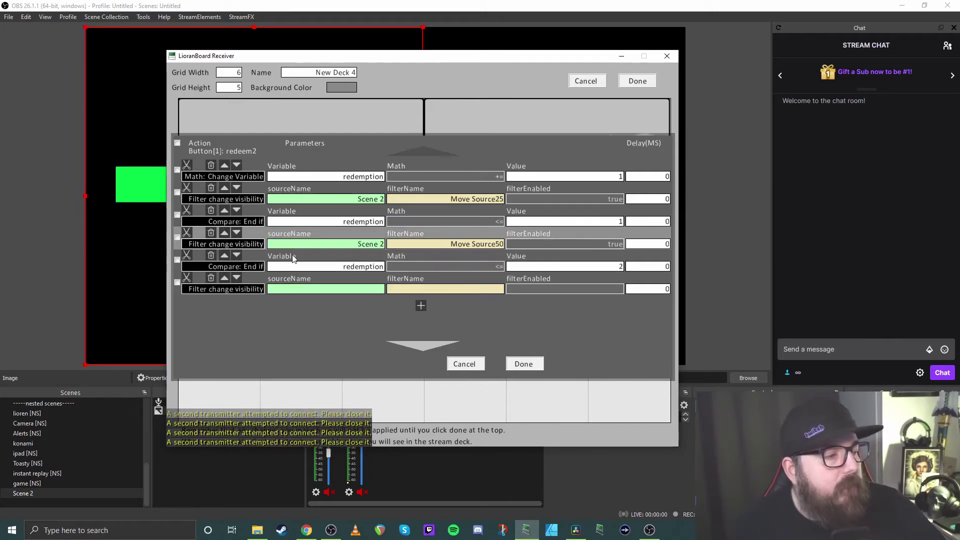
{"action": "left_click", "coordinate": [326, 291]}
{"action": "type", "text": "sce"}
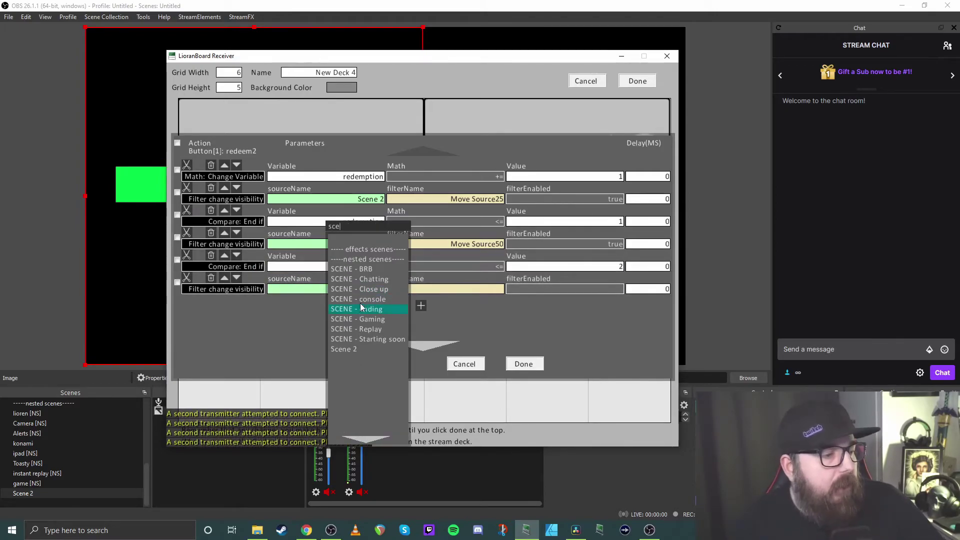
{"action": "left_click", "coordinate": [349, 350]}
{"action": "left_click", "coordinate": [450, 288]}
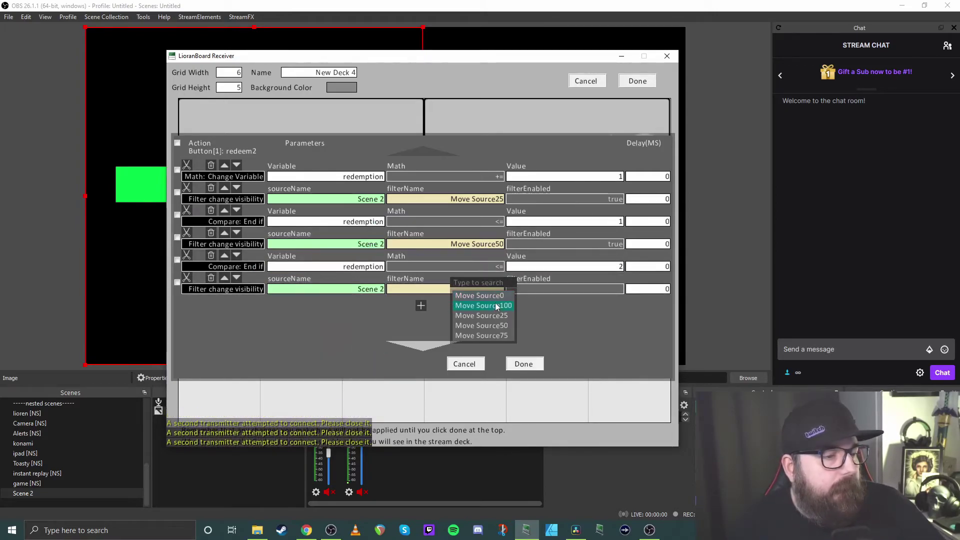
{"action": "left_click", "coordinate": [492, 336]}
{"action": "left_click", "coordinate": [599, 289]}
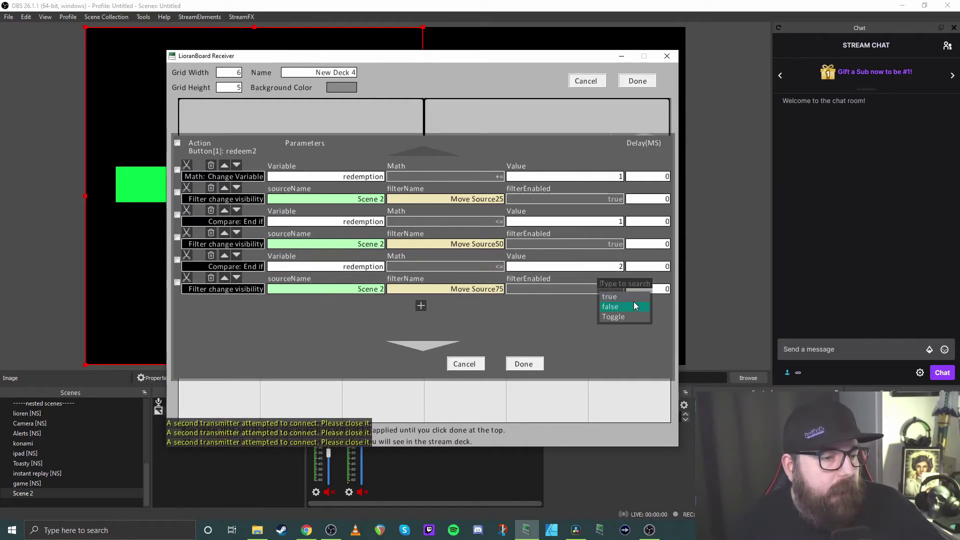
{"action": "left_click", "coordinate": [612, 297]}
Step: Add a Compare: End if action checking redemption <= against the next threshold
{"action": "left_click", "coordinate": [421, 306]}
{"action": "left_click", "coordinate": [225, 310]}
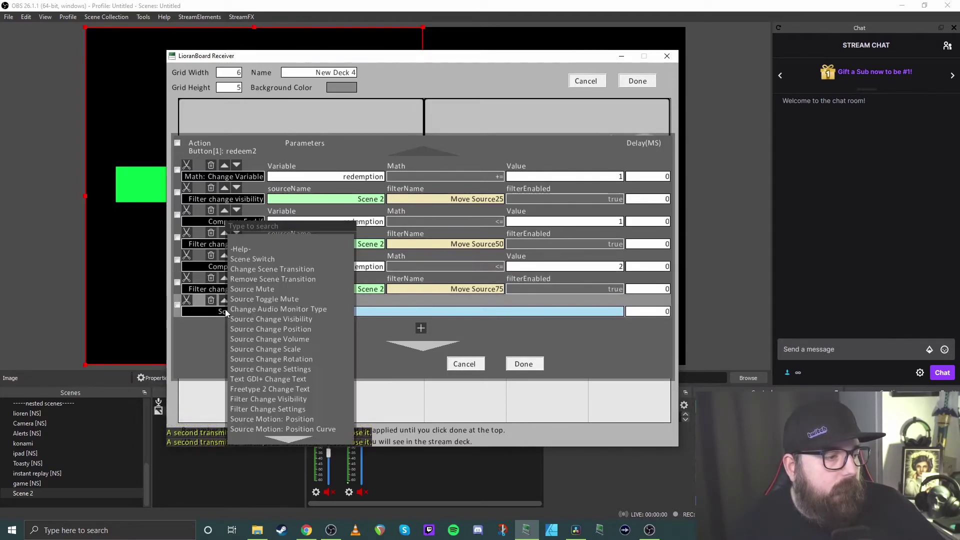
{"action": "type", "text": "com"}
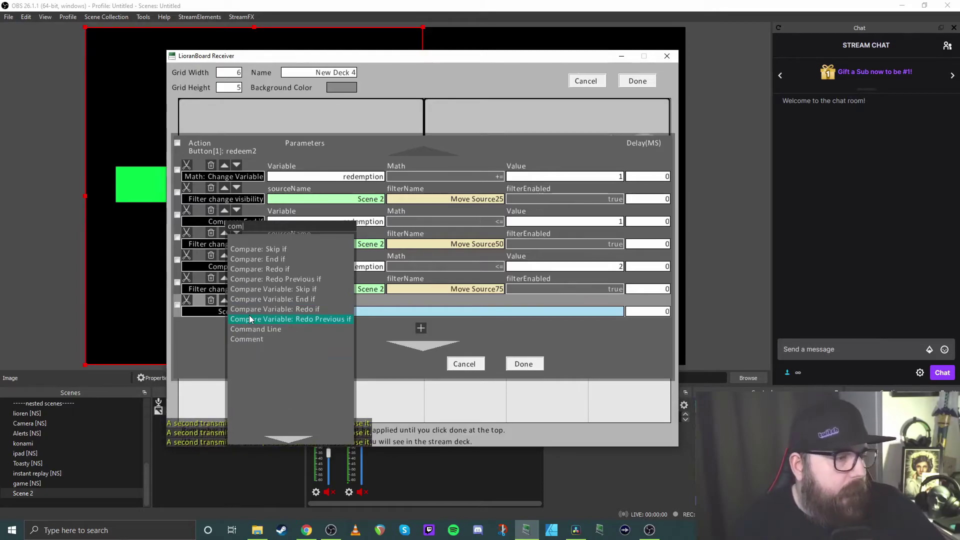
{"action": "left_click", "coordinate": [263, 260]}
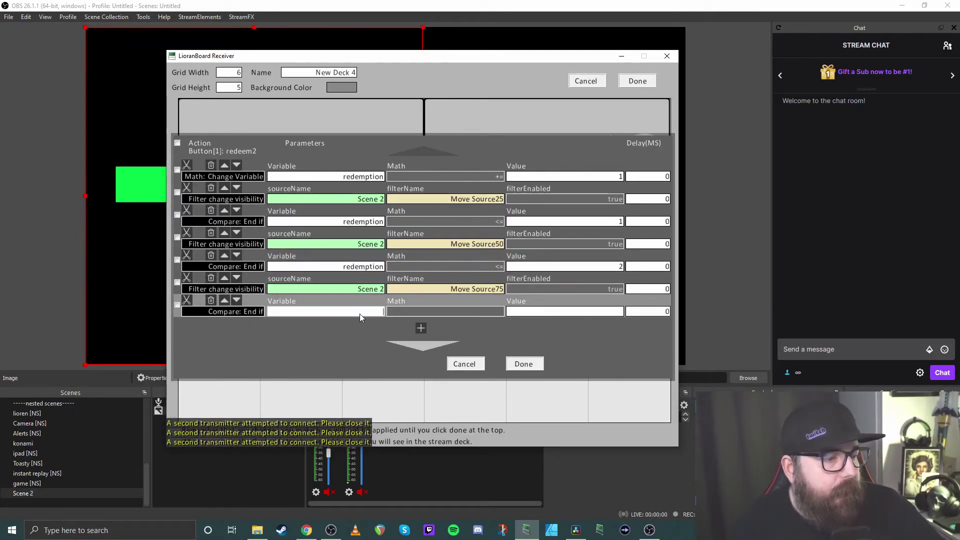
{"action": "type", "text": "redemption"}
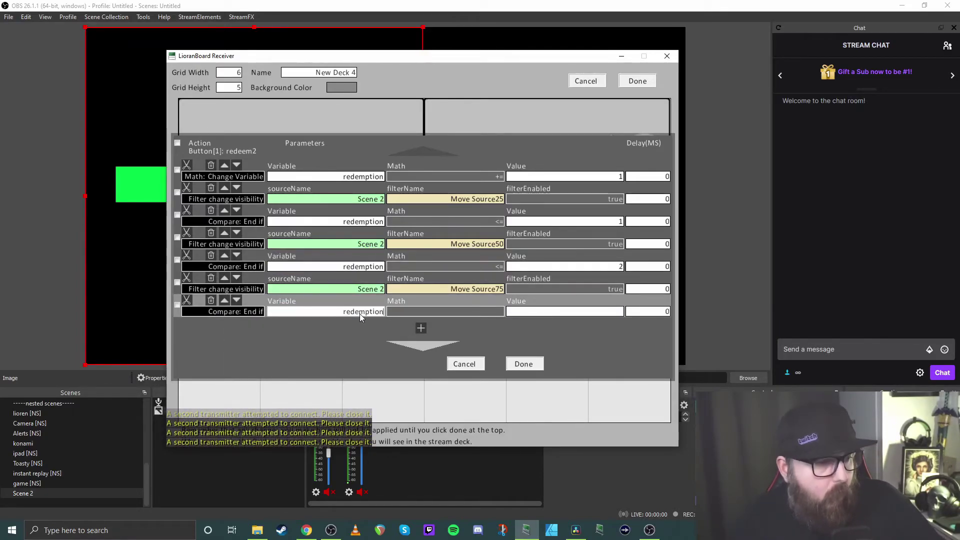
{"action": "left_click", "coordinate": [446, 310]}
{"action": "left_click", "coordinate": [466, 365]}
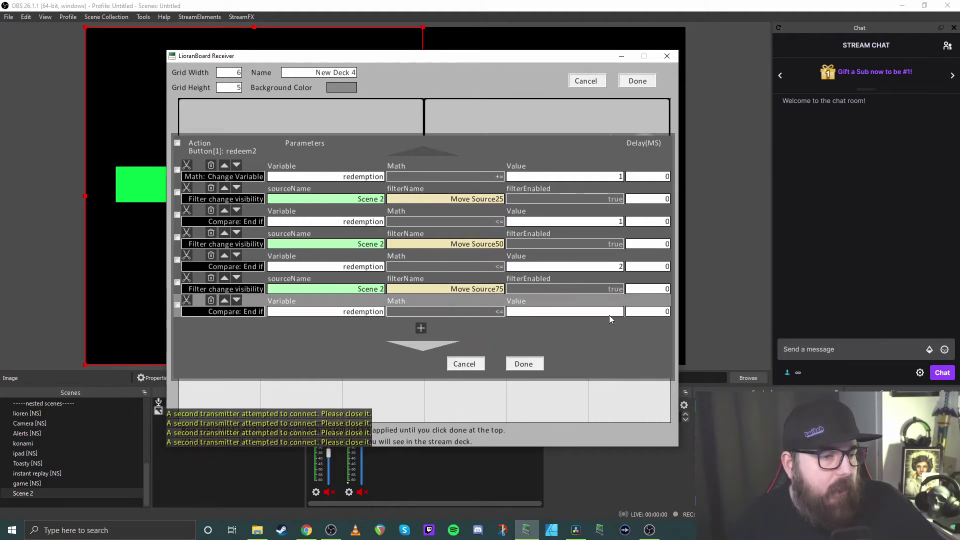
{"action": "left_click", "coordinate": [608, 314]}
Step: Enter 3 as the compare value and add an action enabling Scene 2's Move Source100 filter
{"action": "type", "text": "3"}
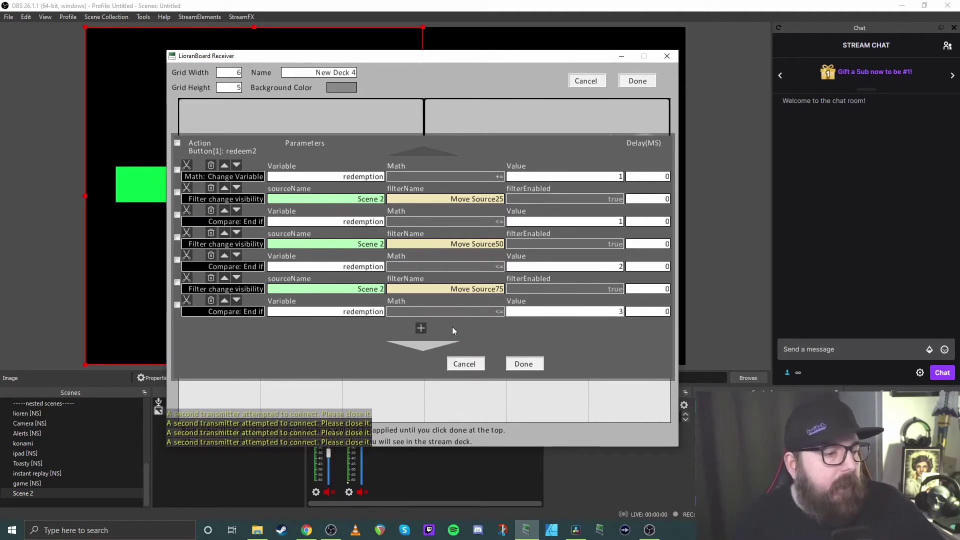
{"action": "left_click", "coordinate": [421, 328]}
{"action": "left_click", "coordinate": [250, 334]}
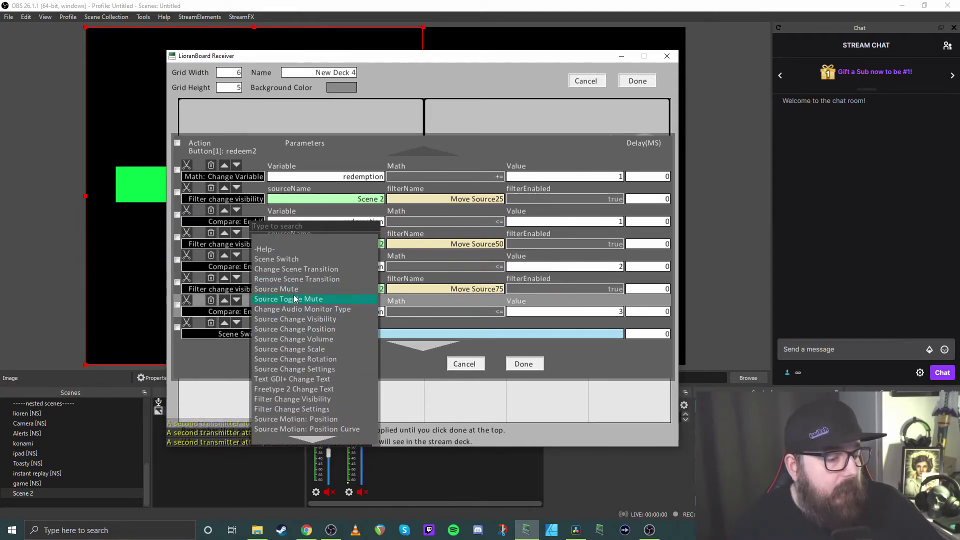
{"action": "scroll", "coordinate": [293, 296], "scroll_direction": "down", "scroll_amount": 5}
{"action": "left_click", "coordinate": [280, 261]}
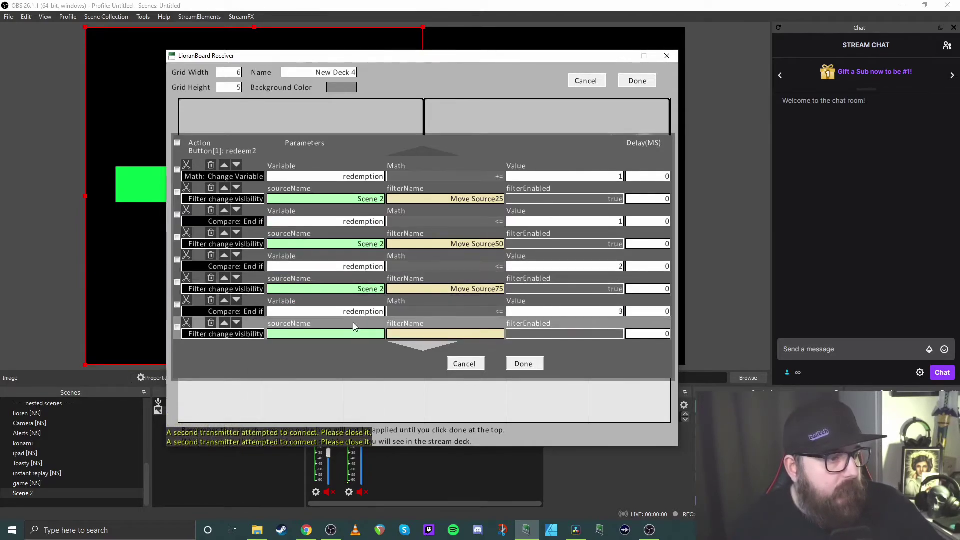
{"action": "left_click", "coordinate": [352, 331]}
{"action": "type", "text": "sce"}
{"action": "left_click", "coordinate": [363, 349]}
{"action": "left_click", "coordinate": [480, 334]}
{"action": "left_click", "coordinate": [492, 371]}
{"action": "left_click", "coordinate": [576, 333]}
{"action": "left_click", "coordinate": [598, 340]}
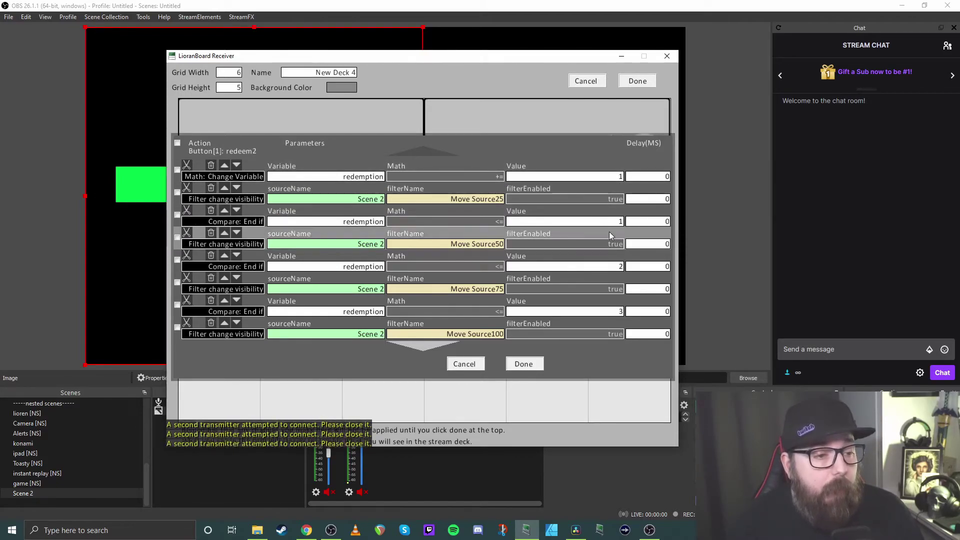
Step: Change the third compare row's value to 2 and save redeem2's actions
{"action": "left_click", "coordinate": [620, 266]}
{"action": "type", "text": "2"}
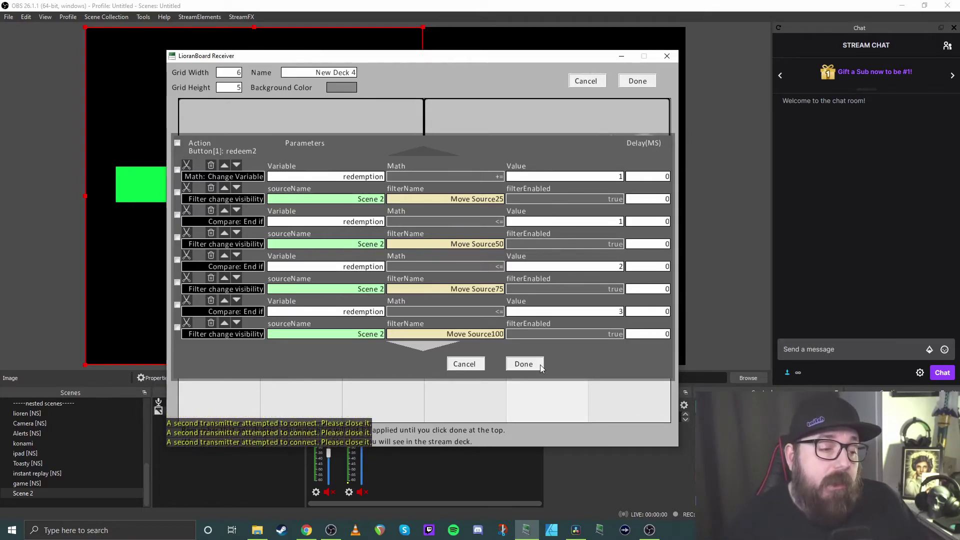
{"action": "left_click", "coordinate": [524, 364]}
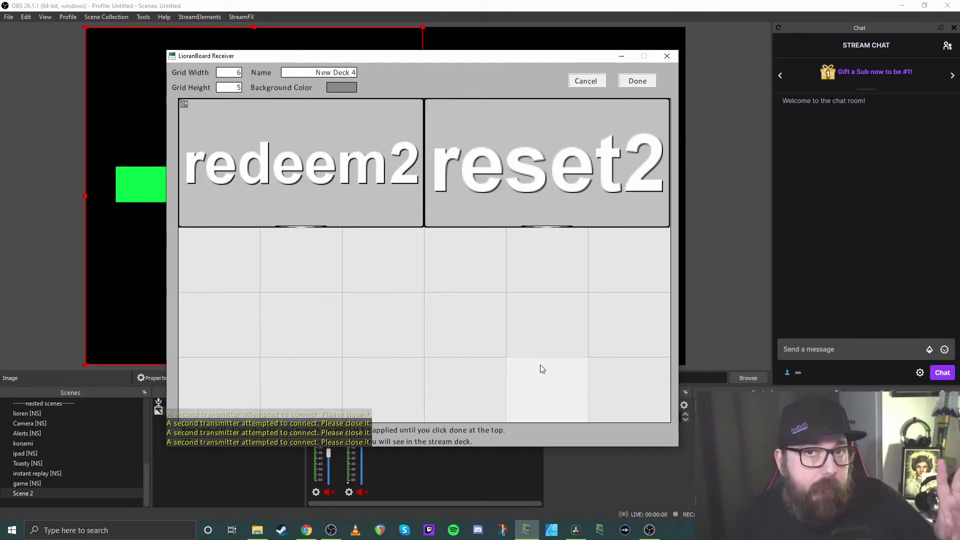
Step: In reset2's commands, add a filter visibility action disabling Scene 2's Move Source25 filter
{"action": "right_click", "coordinate": [537, 153]}
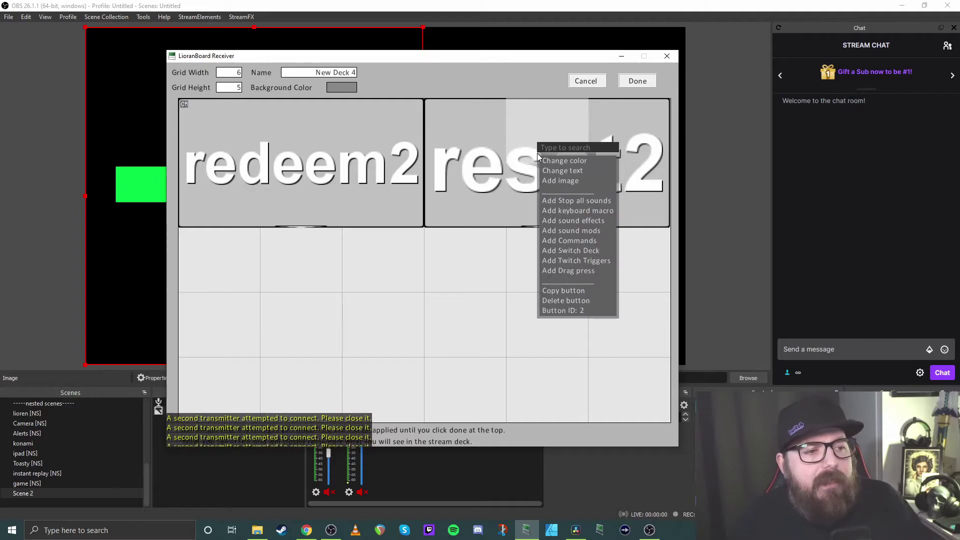
{"action": "left_click", "coordinate": [577, 241]}
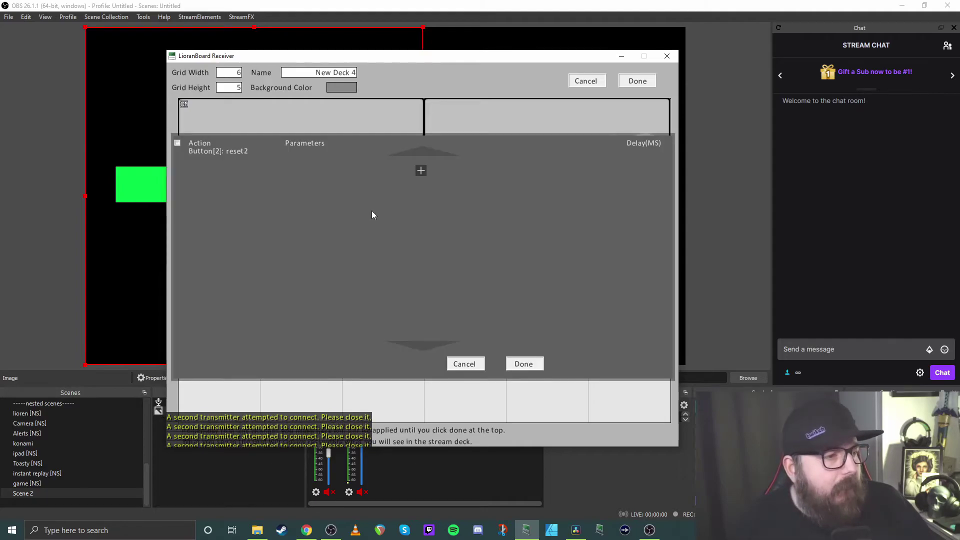
{"action": "left_click", "coordinate": [420, 172]}
{"action": "left_click", "coordinate": [226, 179]}
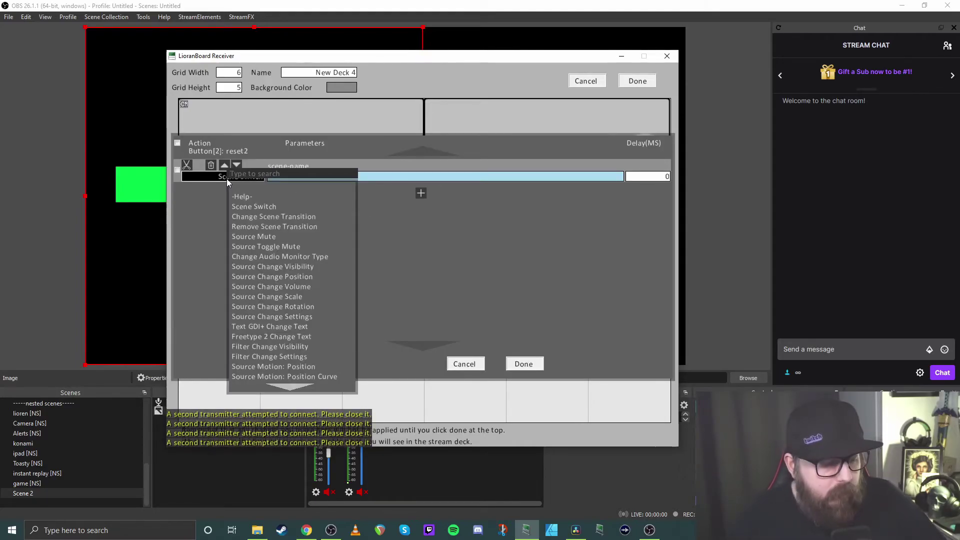
{"action": "type", "text": "fil"}
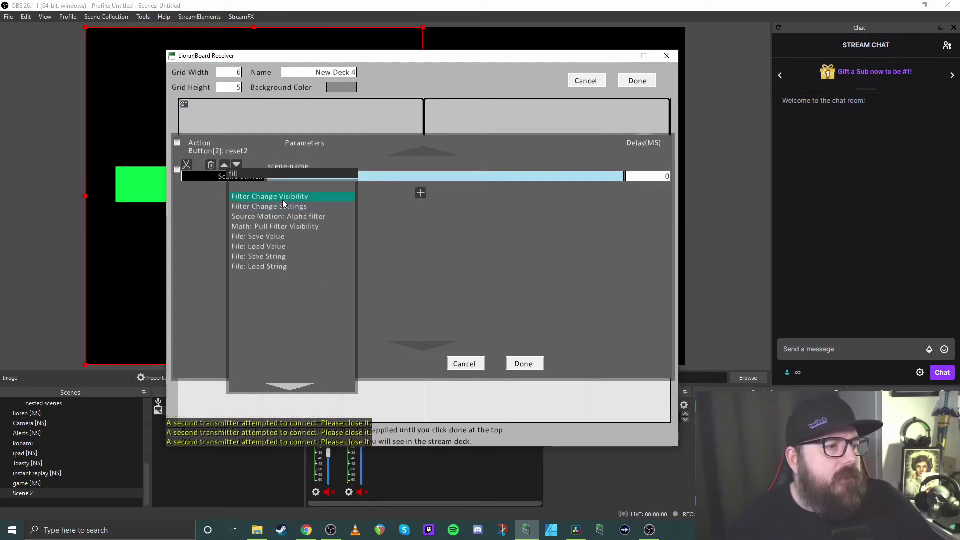
{"action": "left_click", "coordinate": [282, 197]}
{"action": "left_click", "coordinate": [298, 175]}
{"action": "type", "text": "scene"}
{"action": "left_click", "coordinate": [336, 291]}
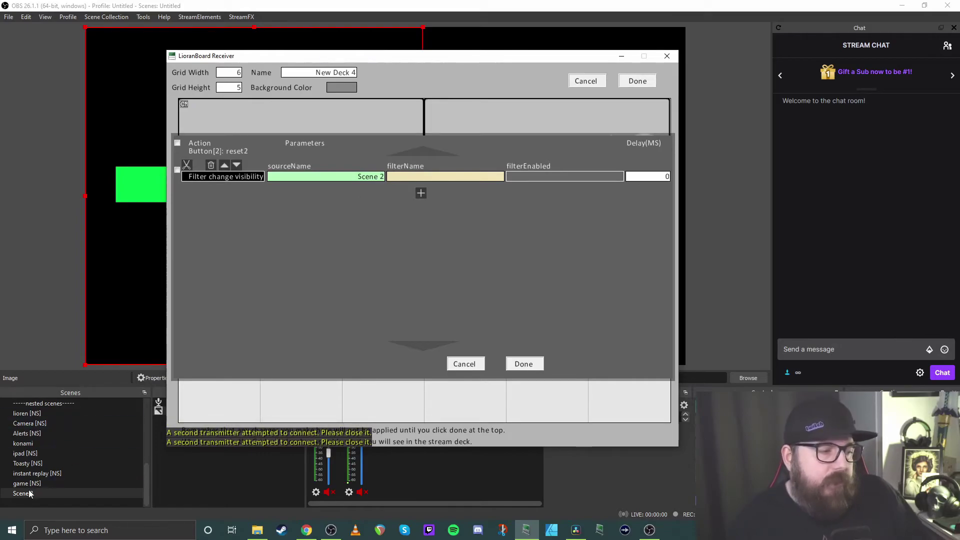
{"action": "left_click", "coordinate": [412, 177]}
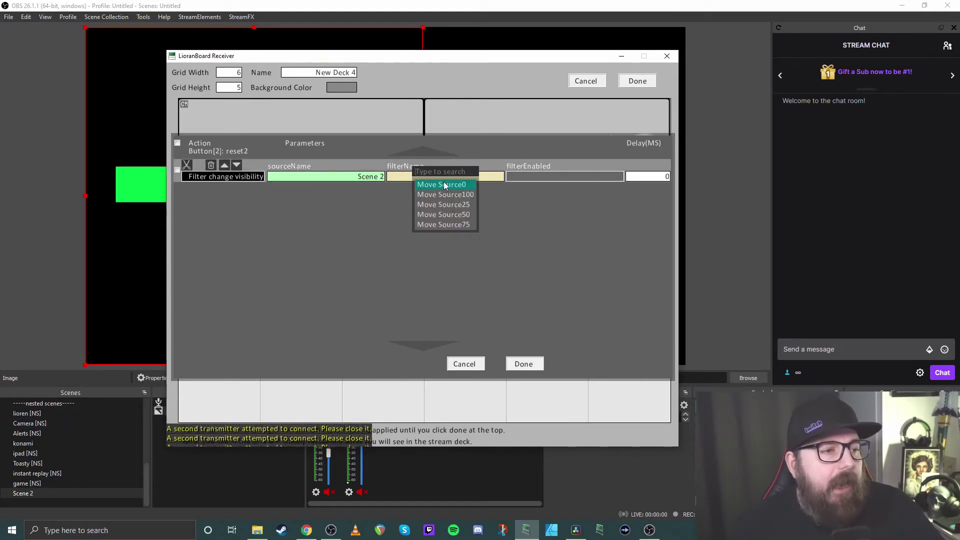
{"action": "left_click", "coordinate": [458, 204]}
{"action": "left_click", "coordinate": [587, 176]}
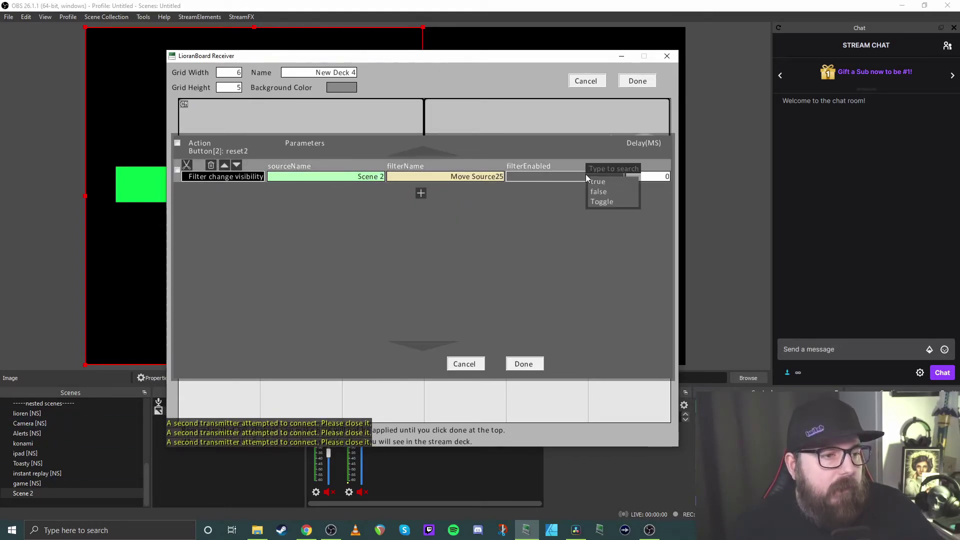
{"action": "left_click", "coordinate": [610, 193]}
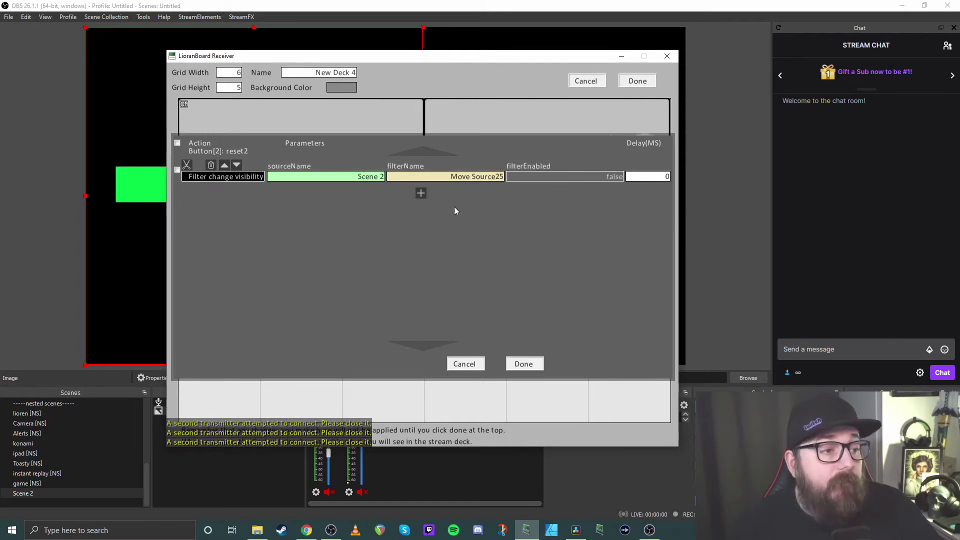
Step: Duplicate that row to also disable Move Source50, Move Source75 and Move Source100
{"action": "left_click", "coordinate": [199, 165]}
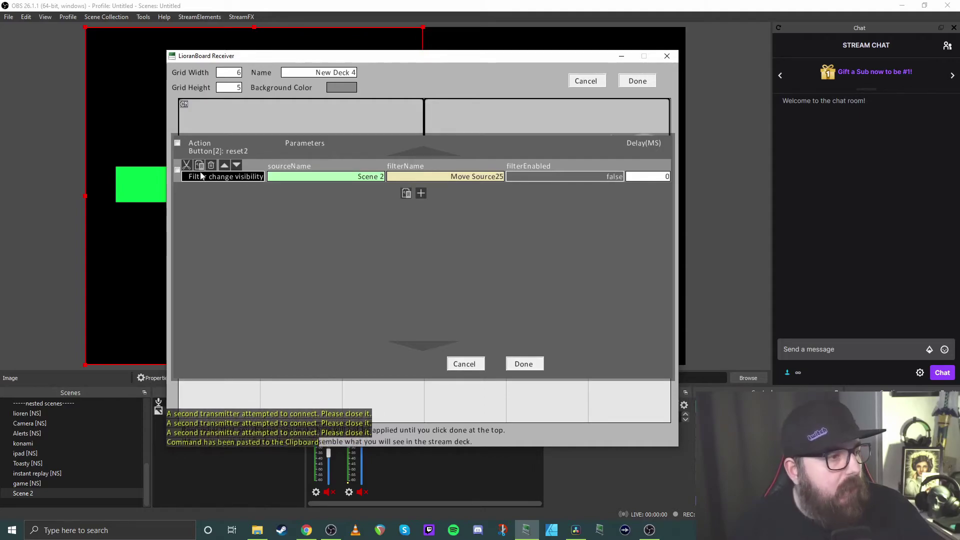
{"action": "left_click", "coordinate": [406, 194]}
{"action": "left_click", "coordinate": [487, 199]}
{"action": "left_click", "coordinate": [533, 231]}
{"action": "left_click", "coordinate": [405, 216]}
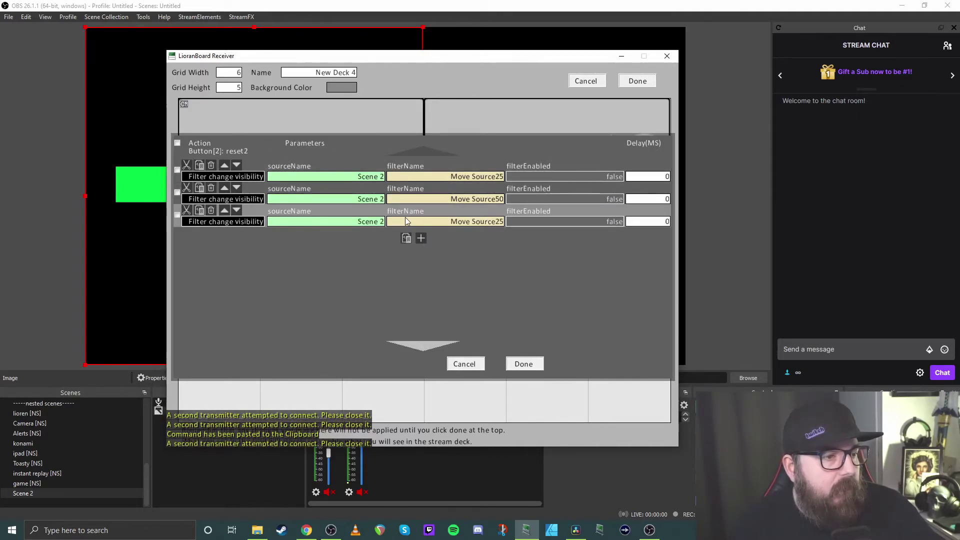
{"action": "left_click", "coordinate": [482, 221]}
{"action": "left_click", "coordinate": [523, 269]}
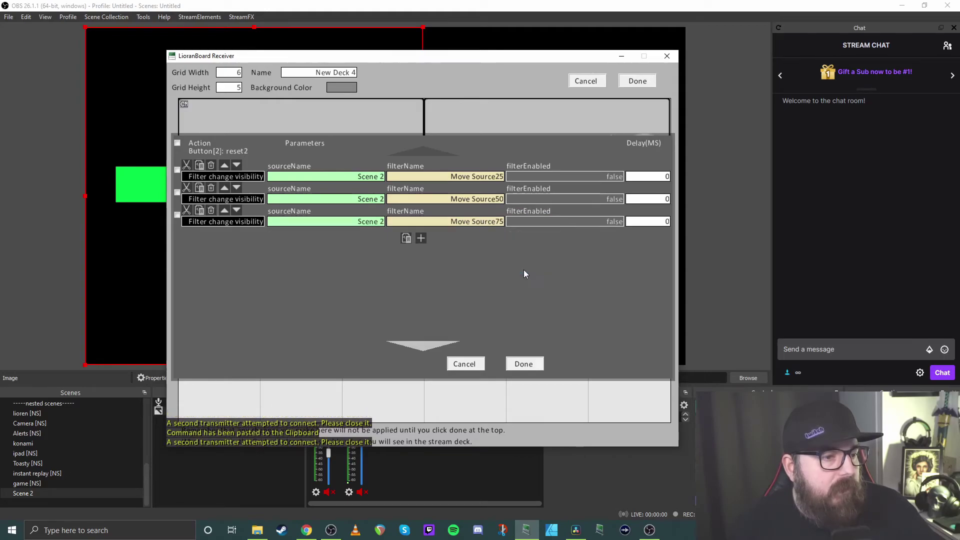
{"action": "left_click", "coordinate": [403, 240]}
{"action": "left_click", "coordinate": [498, 245]}
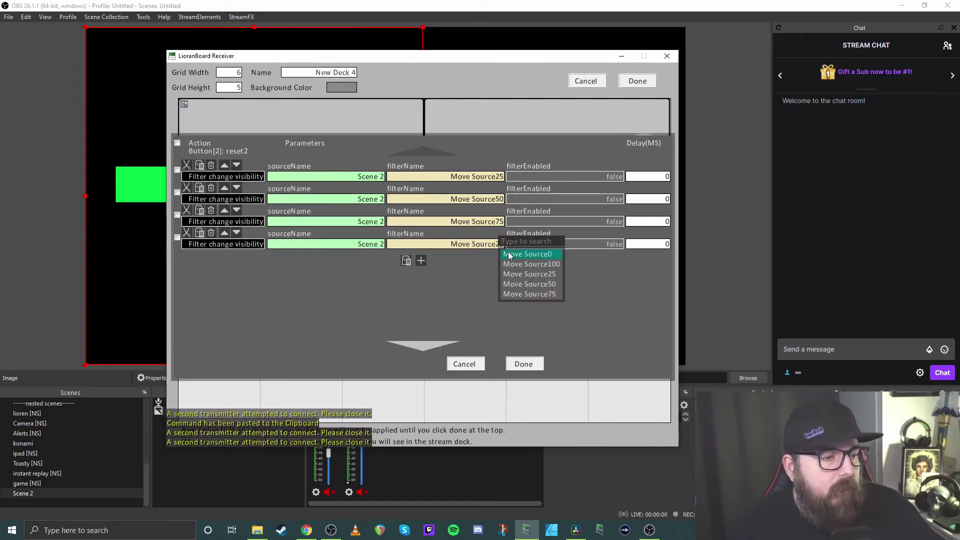
{"action": "left_click", "coordinate": [532, 264]}
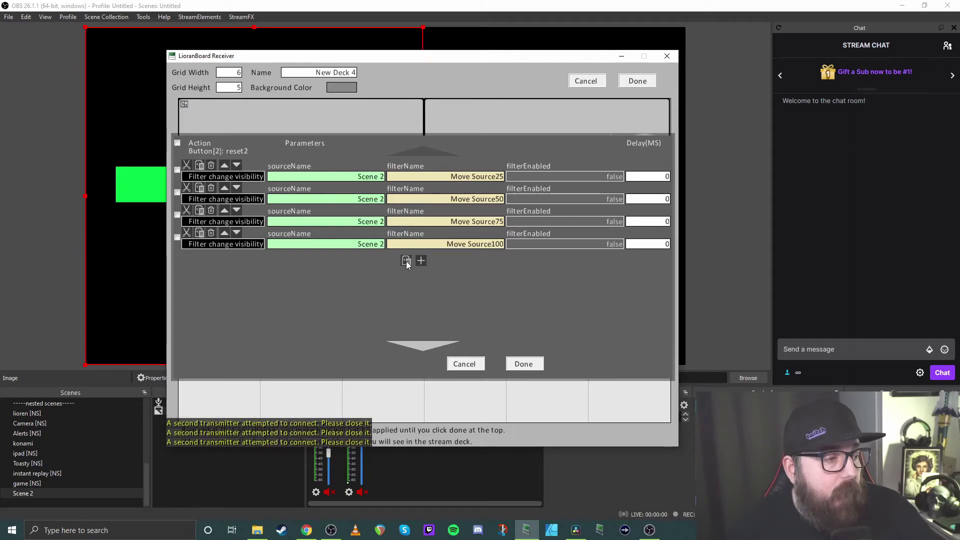
Step: Add a Math: Change Variable action setting redemption = 0, then save reset2
{"action": "left_click", "coordinate": [421, 261]}
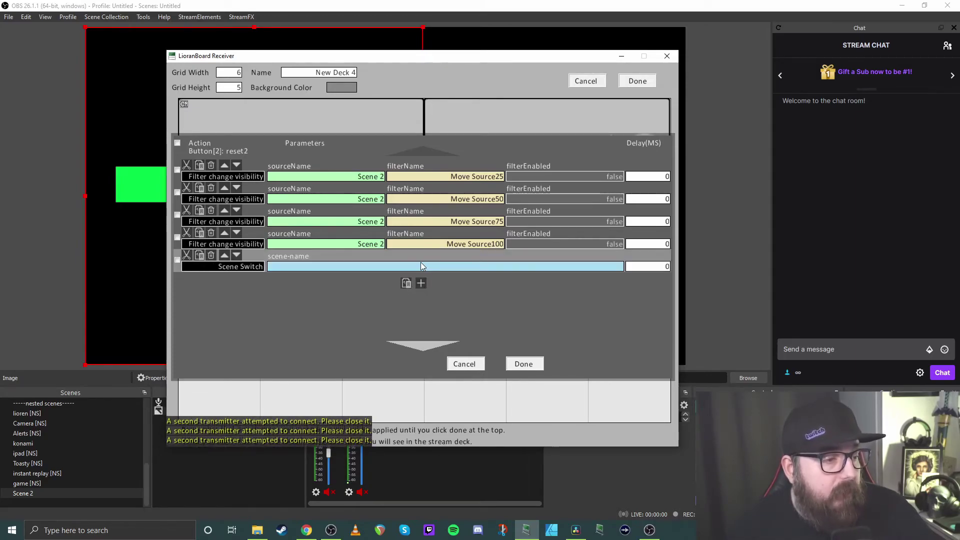
{"action": "left_click", "coordinate": [241, 268]}
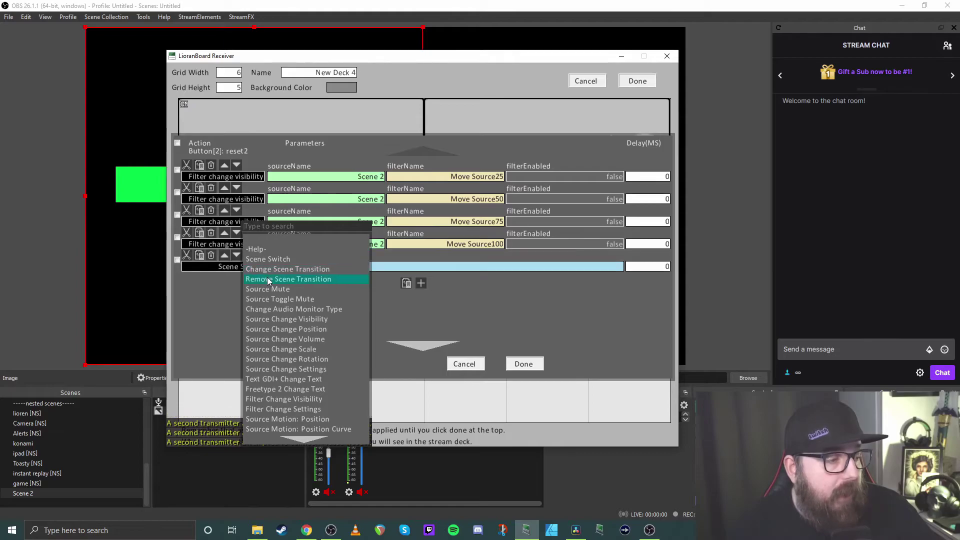
{"action": "type", "text": "mat"}
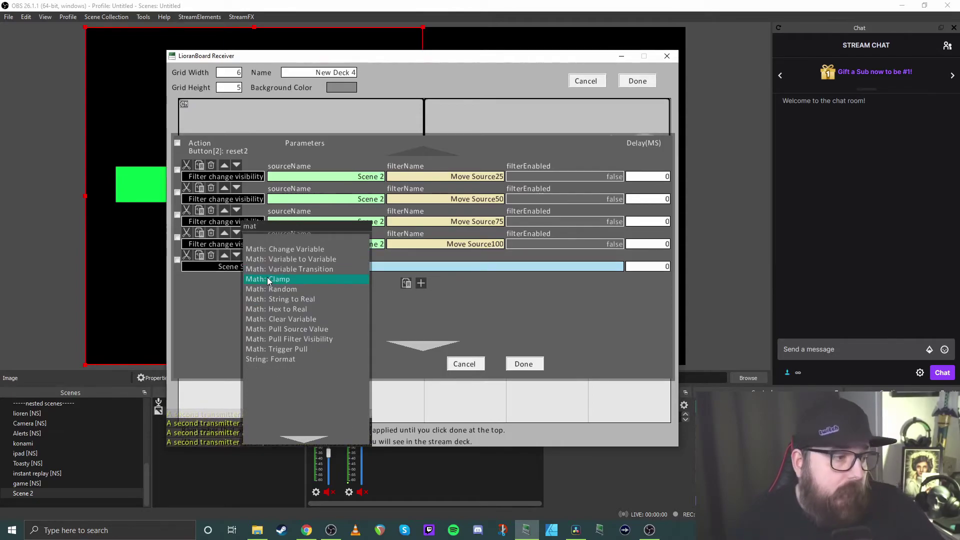
{"action": "left_click", "coordinate": [281, 250]}
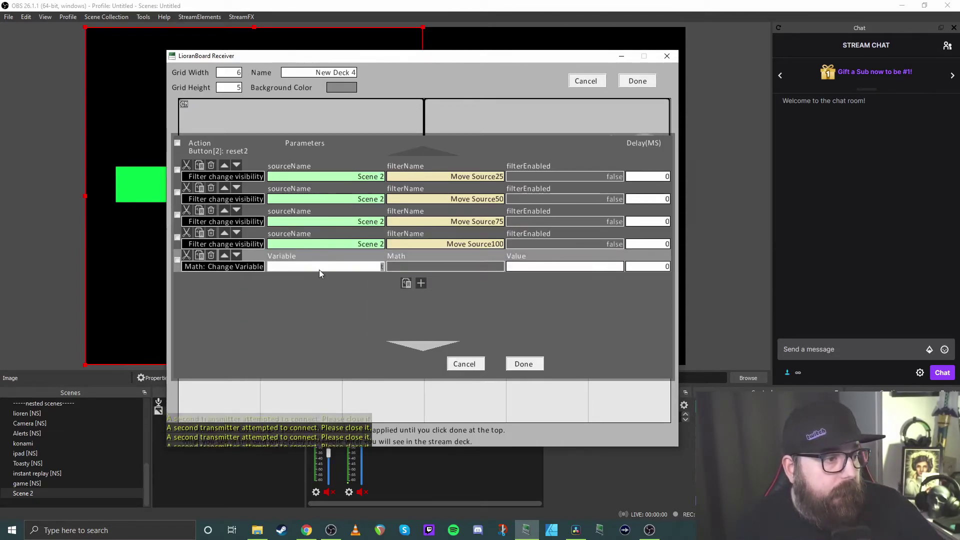
{"action": "type", "text": "redemption"}
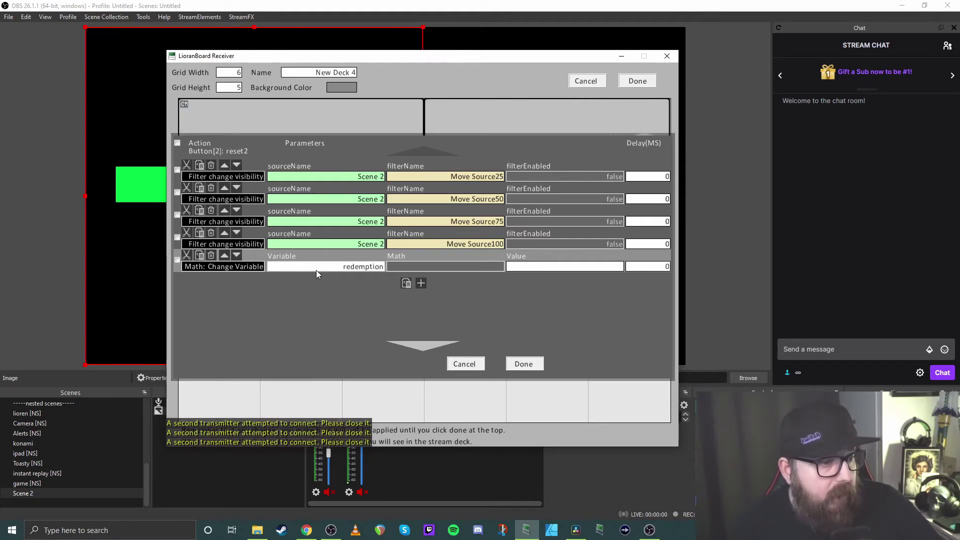
{"action": "left_click", "coordinate": [473, 267]}
{"action": "left_click", "coordinate": [497, 276]}
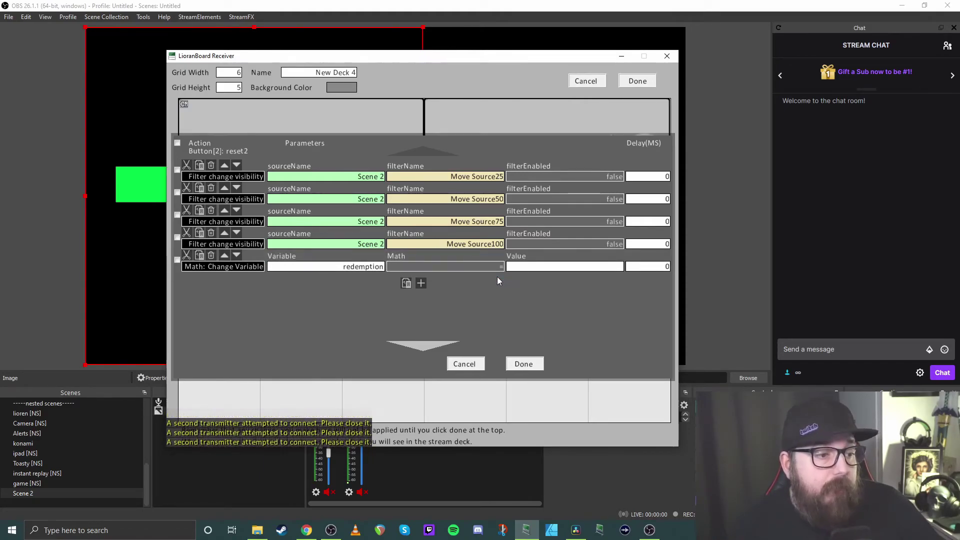
{"action": "left_click", "coordinate": [610, 266]}
{"action": "type", "text": "0"}
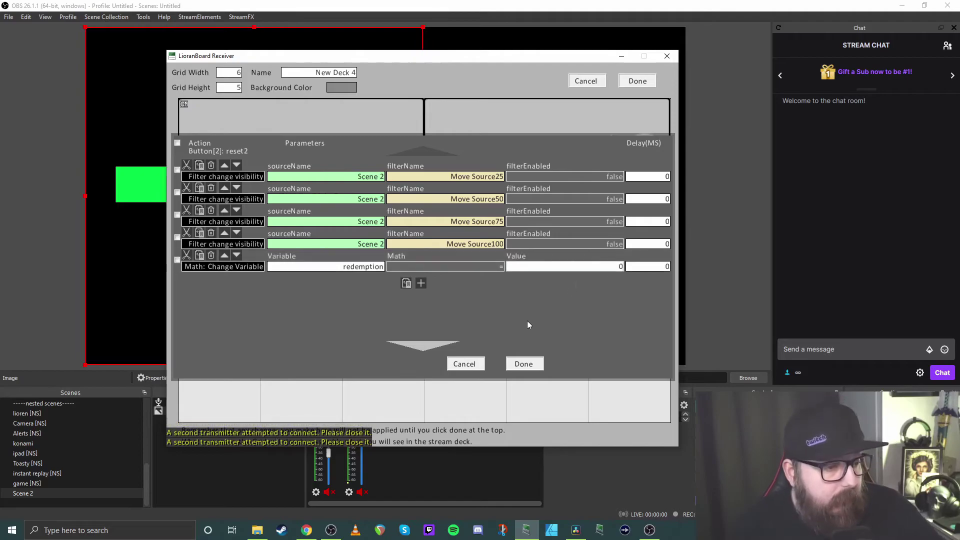
{"action": "left_click", "coordinate": [529, 364]}
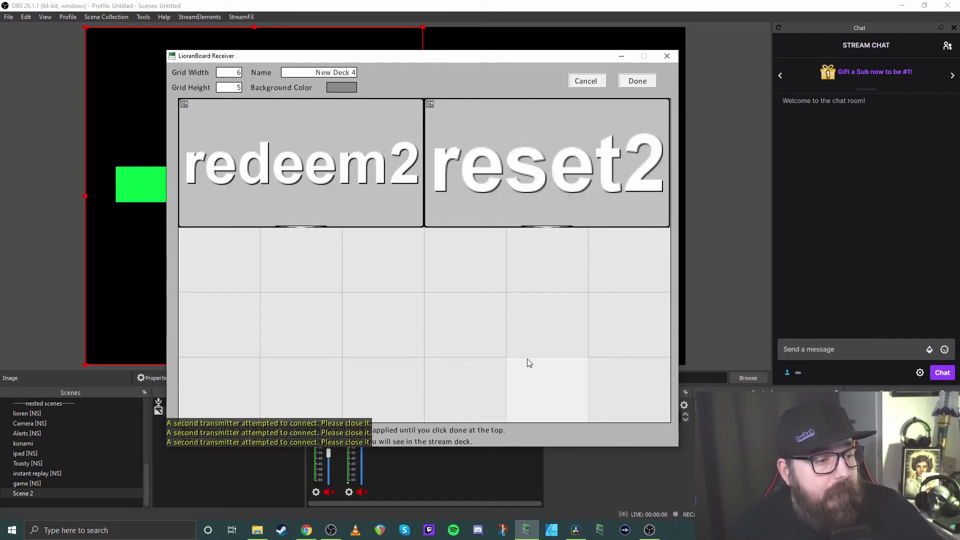
Step: Reopen reset2's commands and add a row disabling Scene 2's Move Source0 filter
{"action": "right_click", "coordinate": [525, 169]}
{"action": "left_click", "coordinate": [556, 266]}
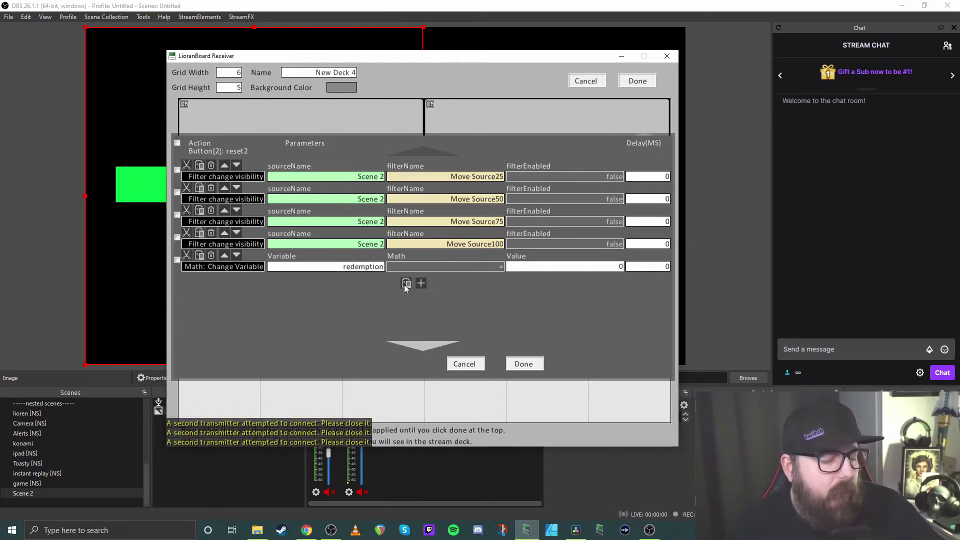
{"action": "left_click", "coordinate": [406, 284]}
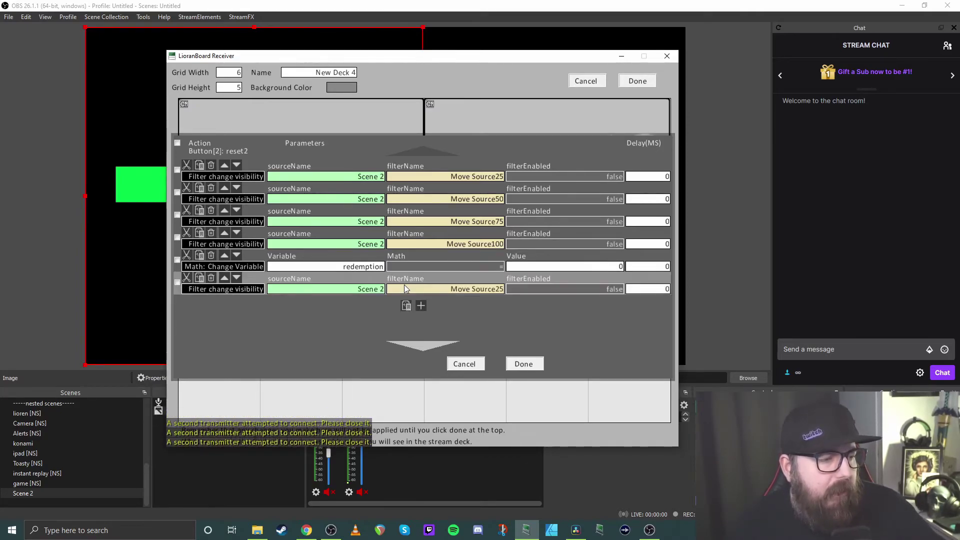
{"action": "left_click", "coordinate": [490, 290]}
{"action": "left_click", "coordinate": [533, 301]}
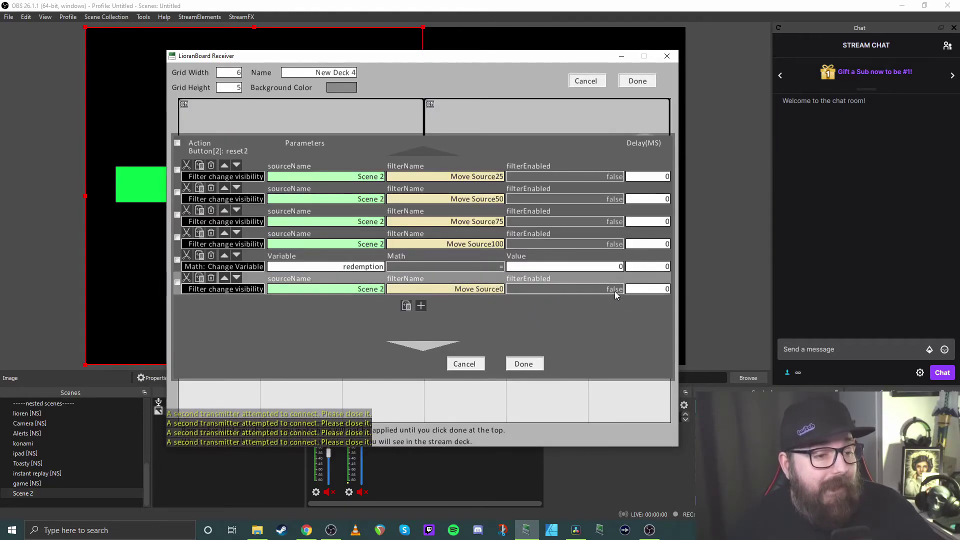
Step: Add a row re-enabling Move Source0 with a 100 ms delay, then save reset2
{"action": "left_click", "coordinate": [406, 307]}
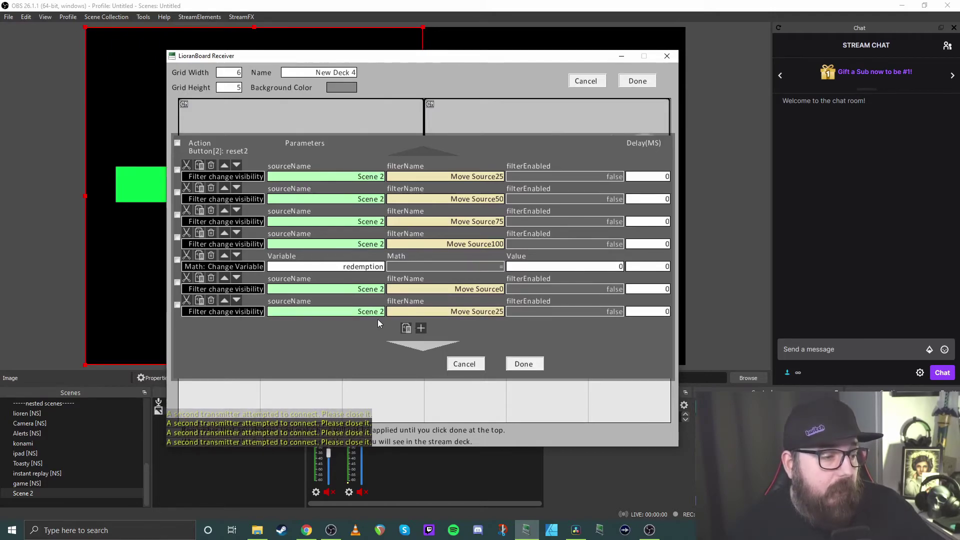
{"action": "left_click", "coordinate": [458, 314]}
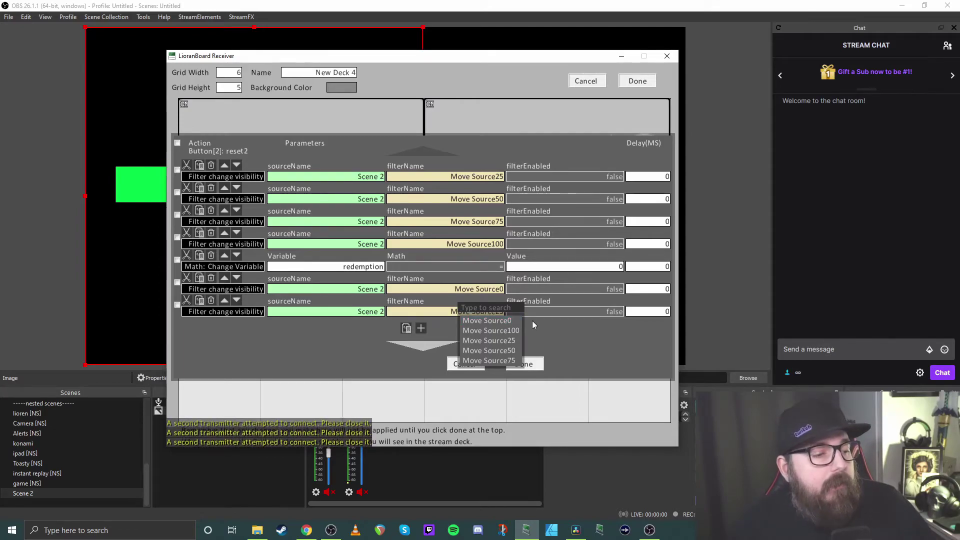
{"action": "left_click", "coordinate": [498, 321]}
{"action": "left_click", "coordinate": [615, 312]}
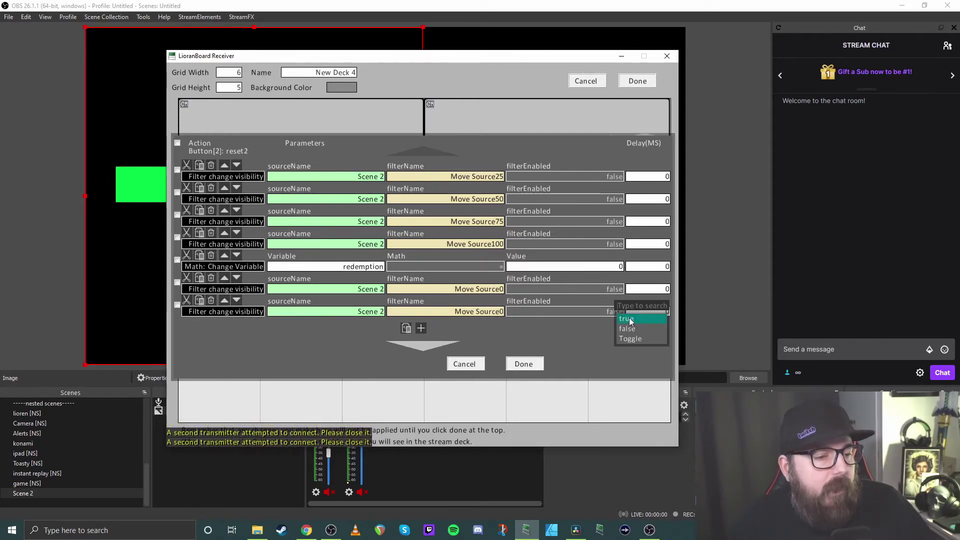
{"action": "left_click", "coordinate": [626, 319]}
{"action": "type", "text": "100"}
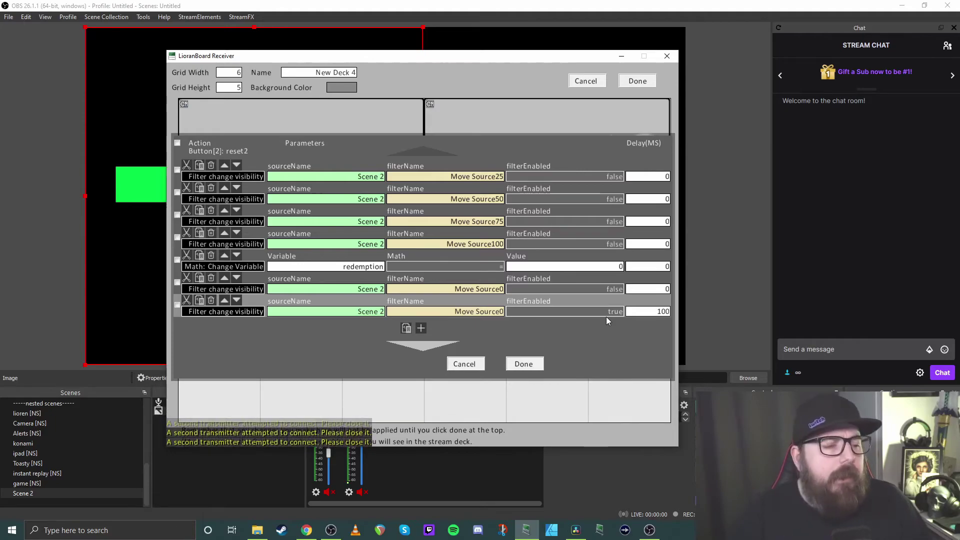
{"action": "left_click", "coordinate": [524, 365]}
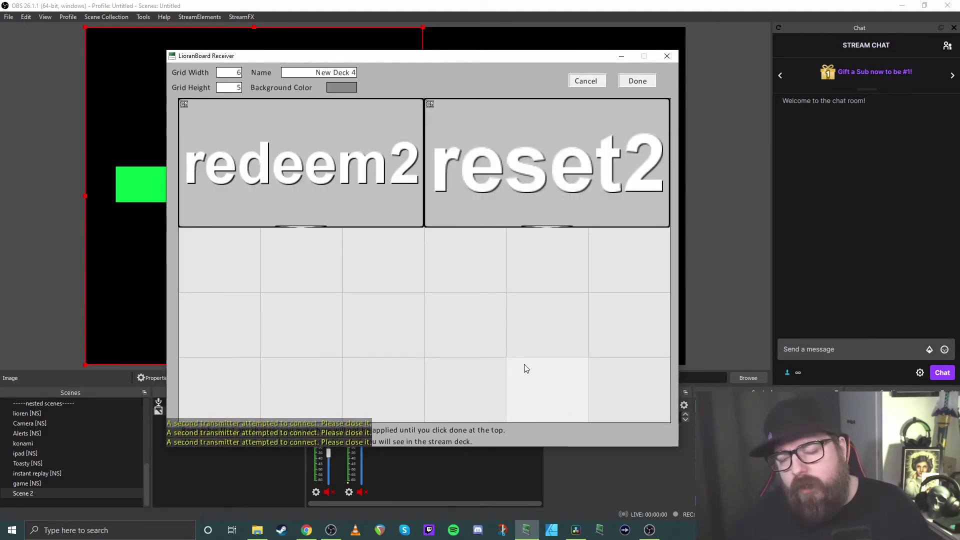
Step: Give redeem2 a Mod-ticked Twitch Chat Message trigger matching '!test'
{"action": "right_click", "coordinate": [297, 165]}
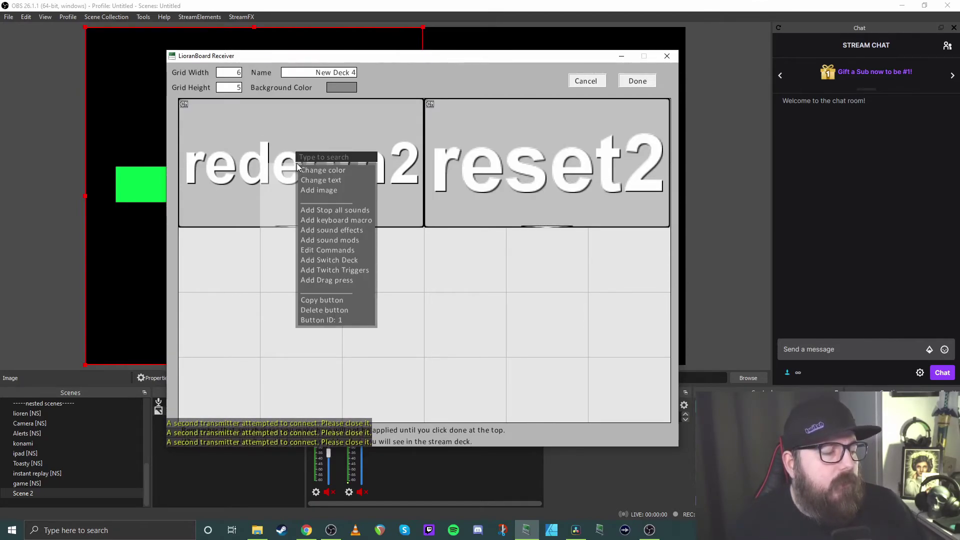
{"action": "left_click", "coordinate": [340, 270]}
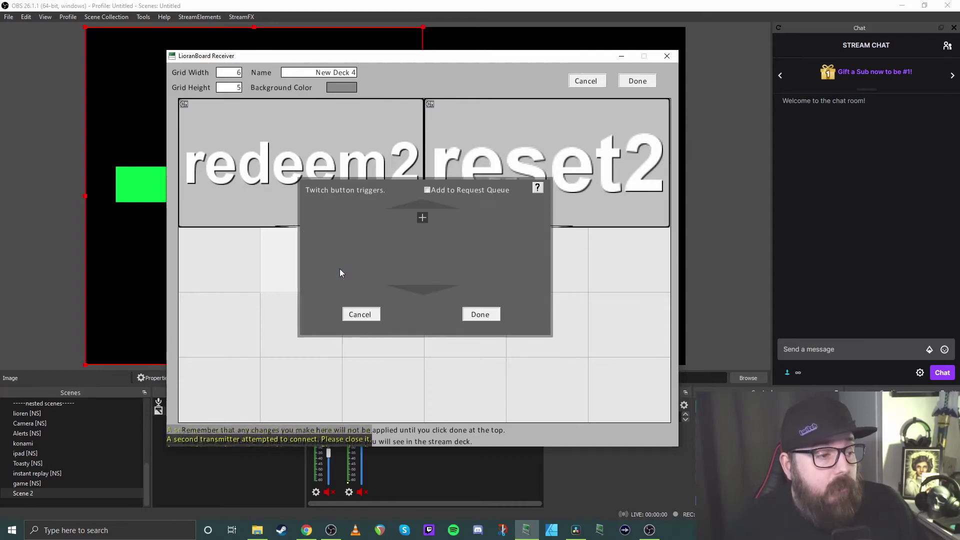
{"action": "left_click", "coordinate": [422, 218]}
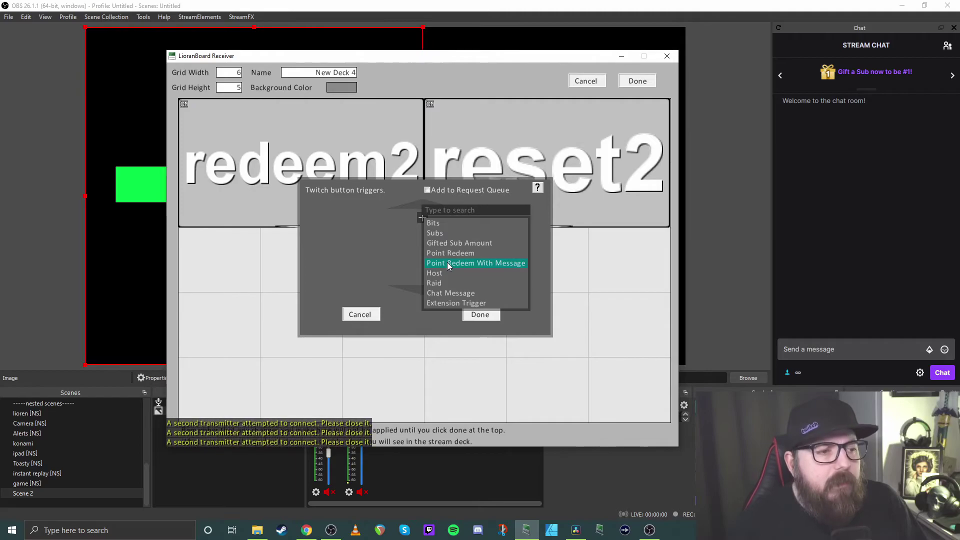
{"action": "left_click", "coordinate": [448, 294]}
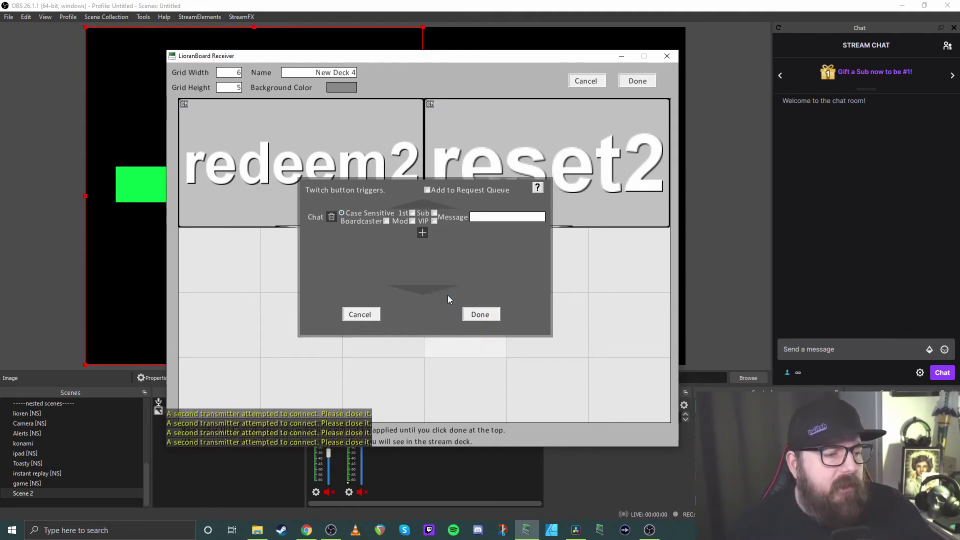
{"action": "left_click", "coordinate": [413, 221]}
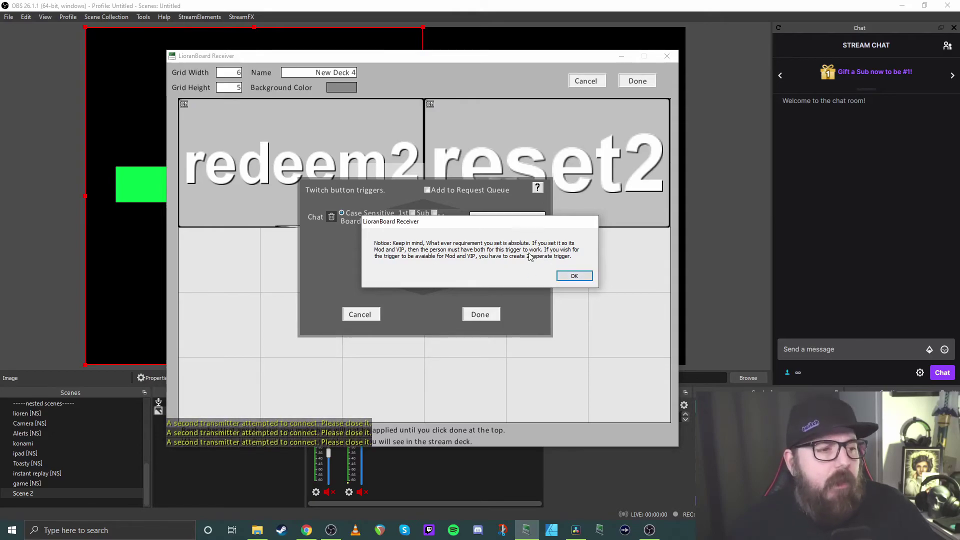
{"action": "left_click", "coordinate": [575, 277]}
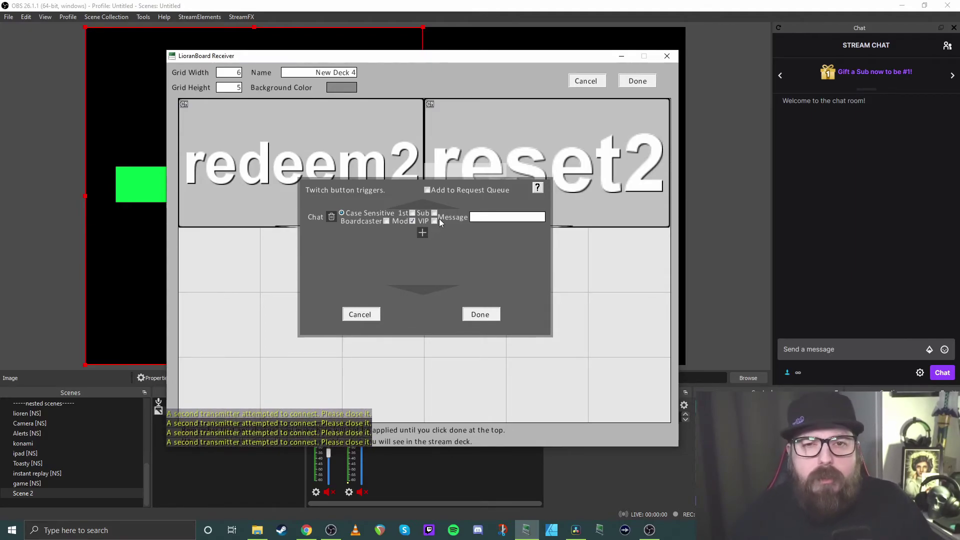
{"action": "left_click", "coordinate": [423, 232]}
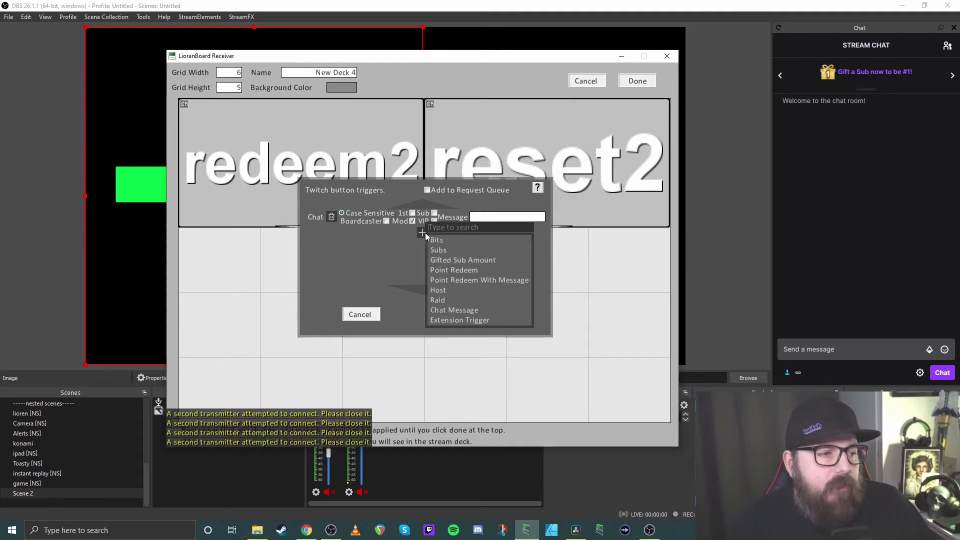
{"action": "left_click", "coordinate": [358, 243]}
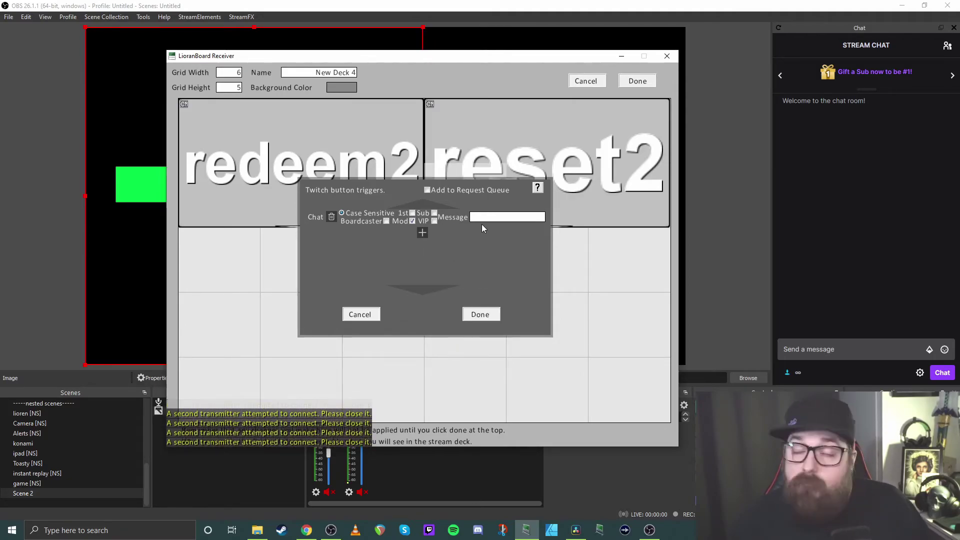
{"action": "left_click", "coordinate": [487, 218]}
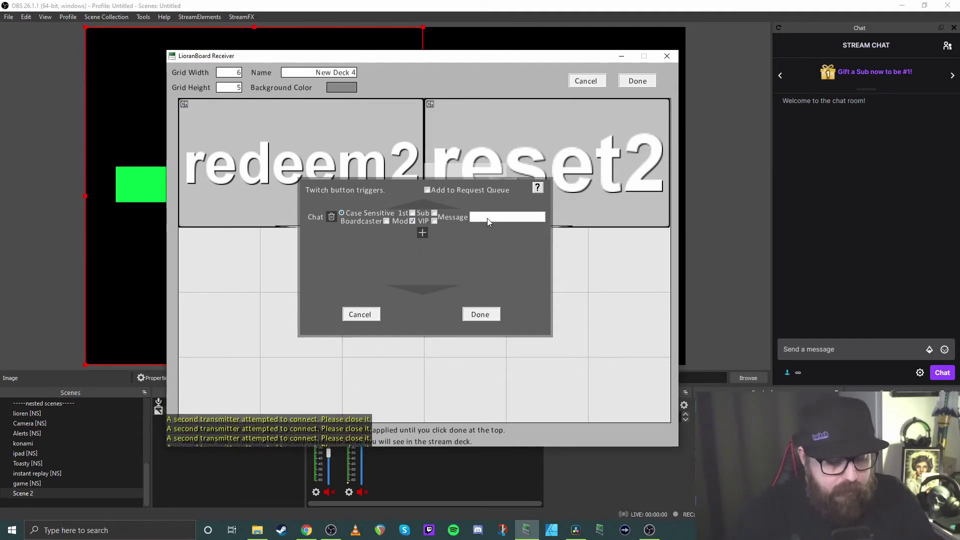
{"action": "type", "text": "!test"}
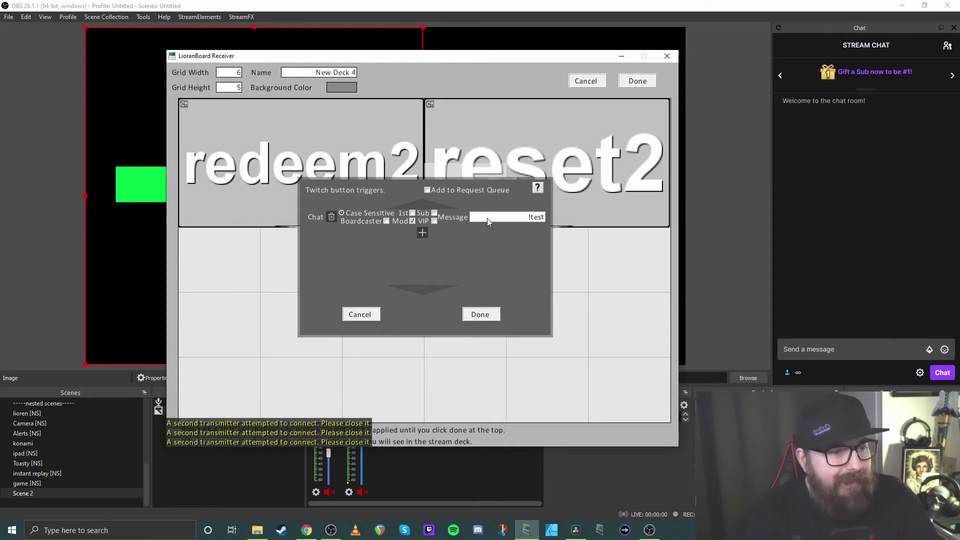
{"action": "left_click", "coordinate": [478, 320]}
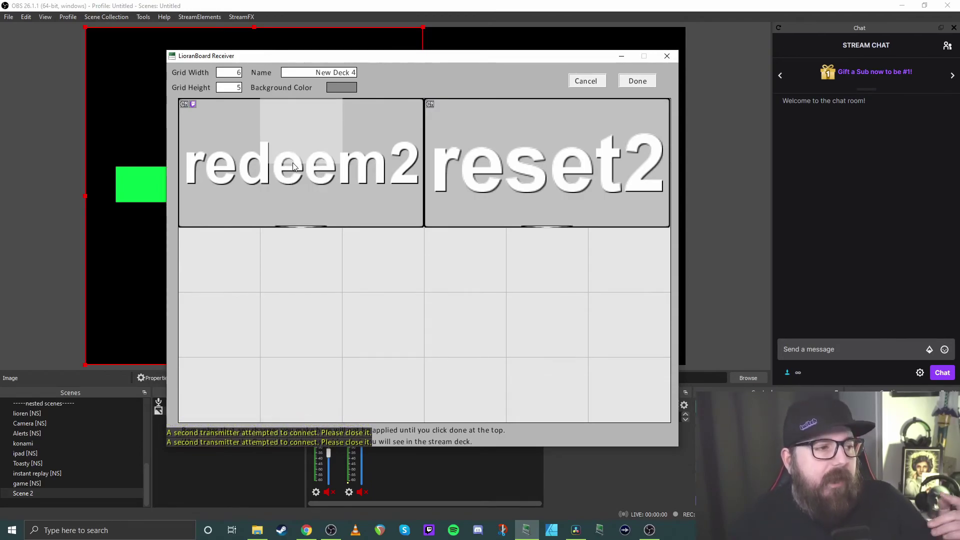
Step: Give reset2 a Mod-ticked Chat Message trigger for '!reset' and save New Deck 4
{"action": "right_click", "coordinate": [562, 167]}
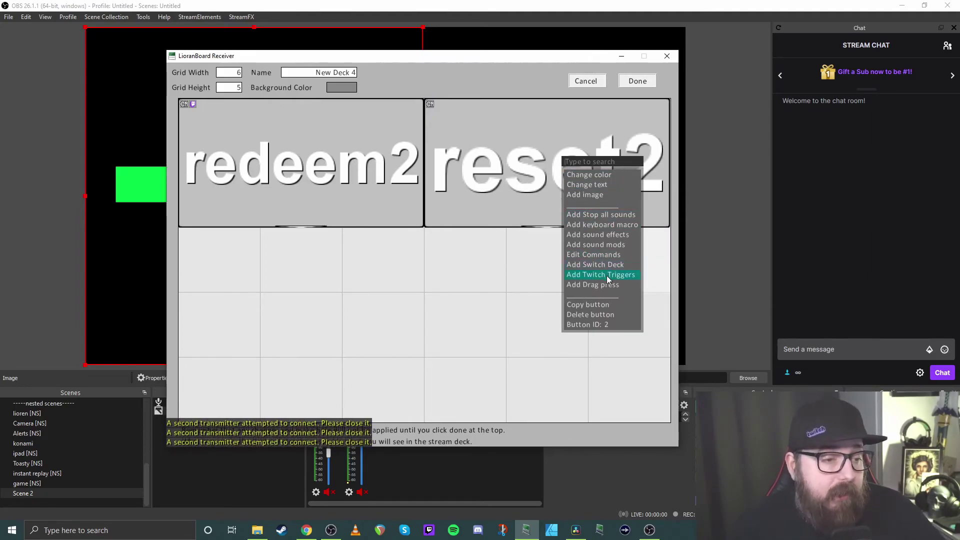
{"action": "left_click", "coordinate": [607, 275]}
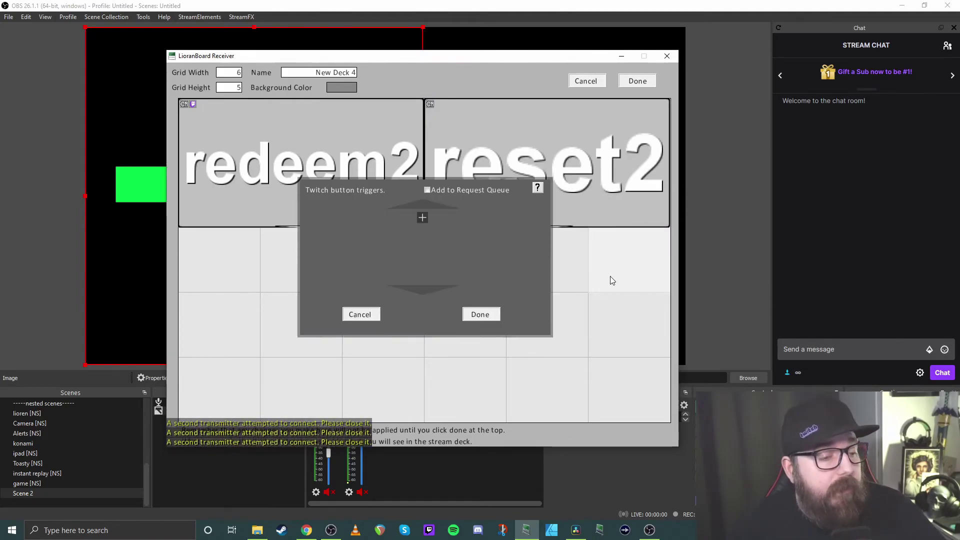
{"action": "left_click", "coordinate": [426, 218]}
{"action": "left_click", "coordinate": [467, 295]}
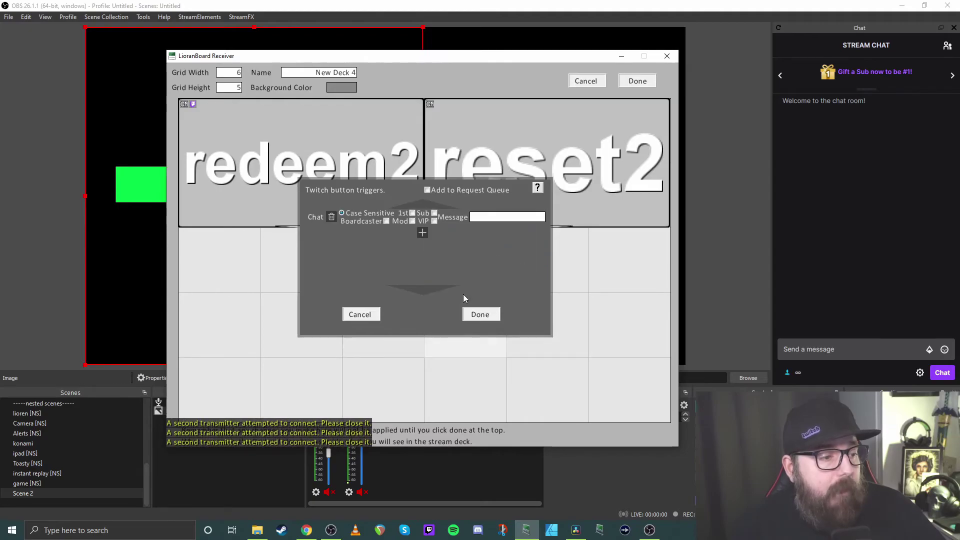
{"action": "left_click", "coordinate": [412, 221]}
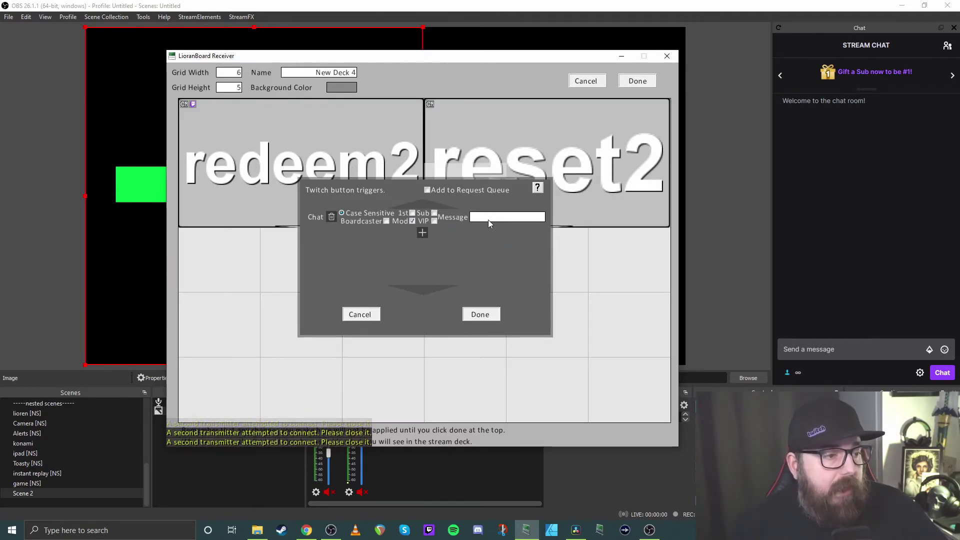
{"action": "left_click", "coordinate": [488, 220]}
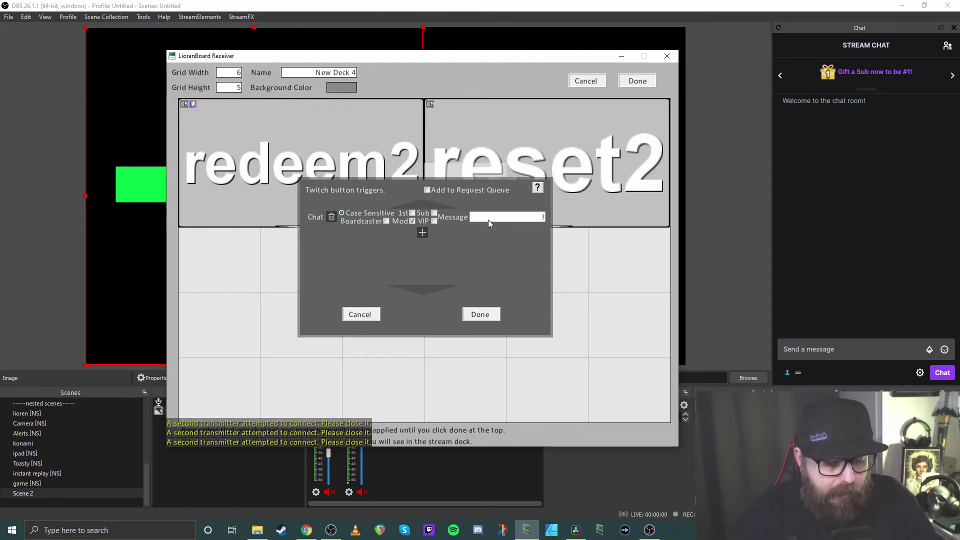
{"action": "type", "text": "!reset"}
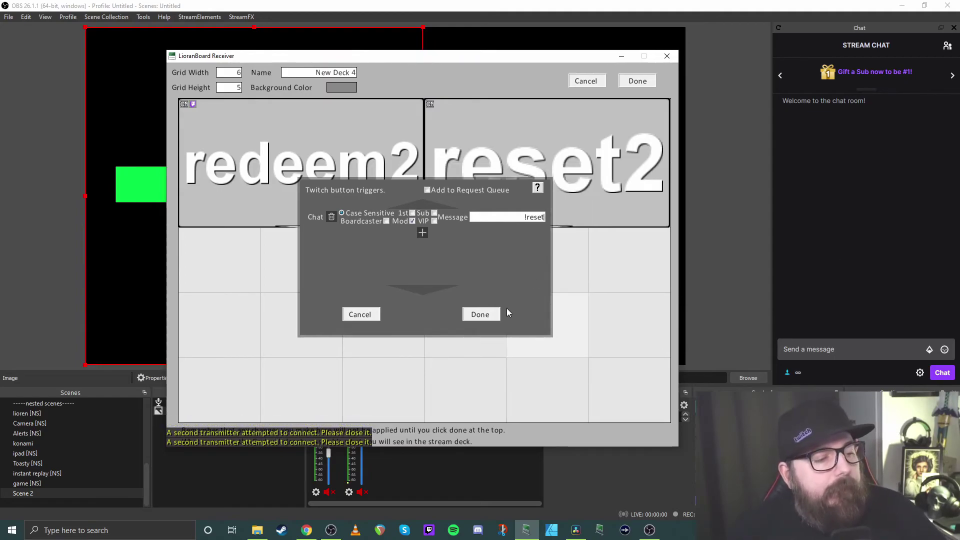
{"action": "left_click", "coordinate": [495, 314]}
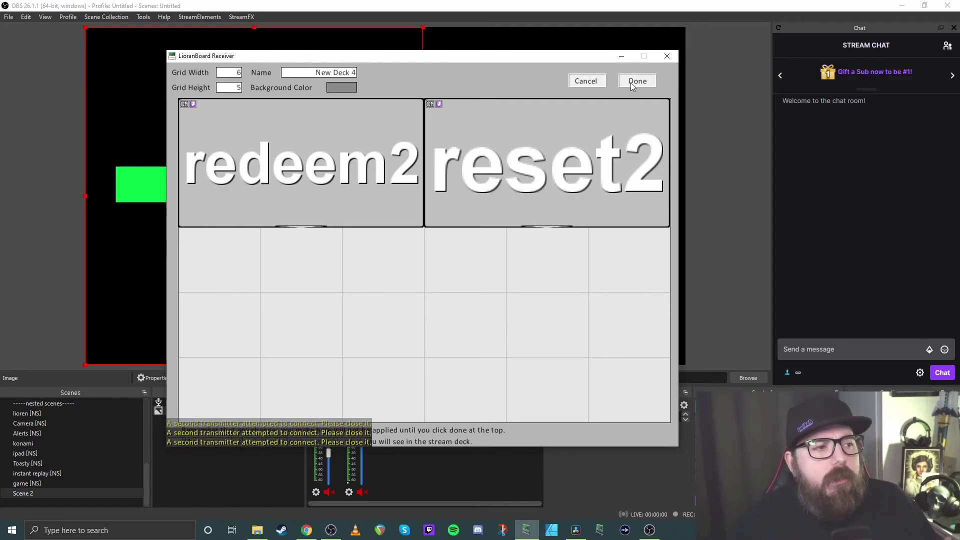
{"action": "left_click", "coordinate": [631, 82]}
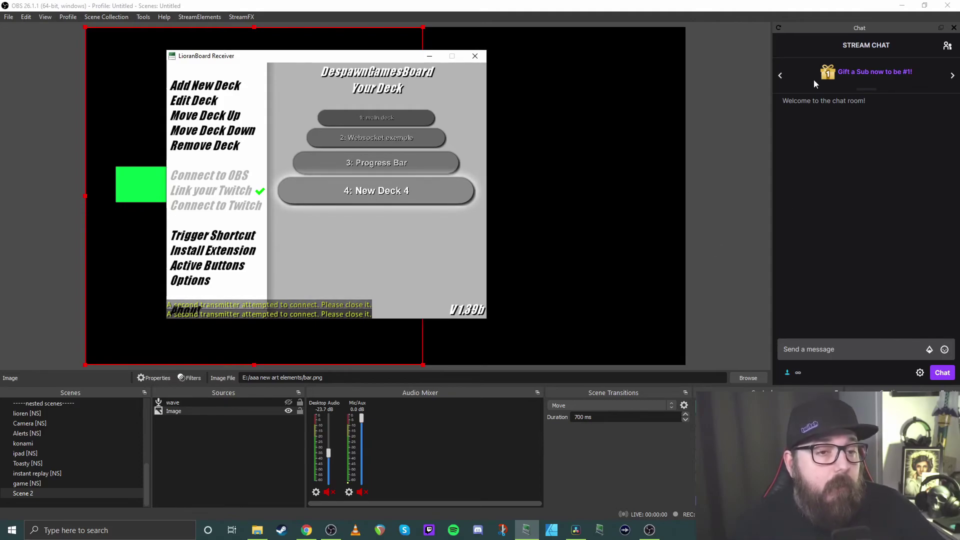
Step: Post !reset and then !test in the Twitch chat to drive the progress bar
{"action": "left_click", "coordinate": [794, 9]}
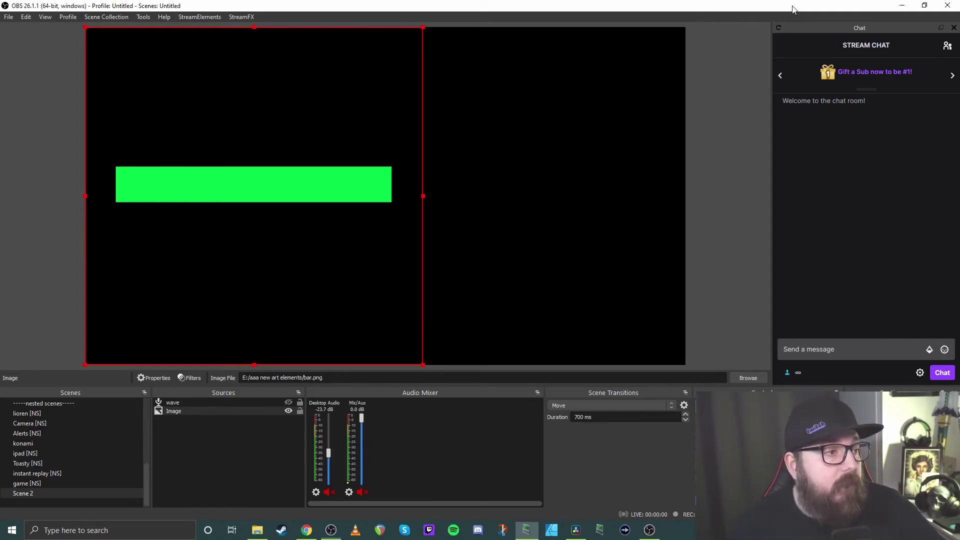
{"action": "left_click", "coordinate": [835, 352]}
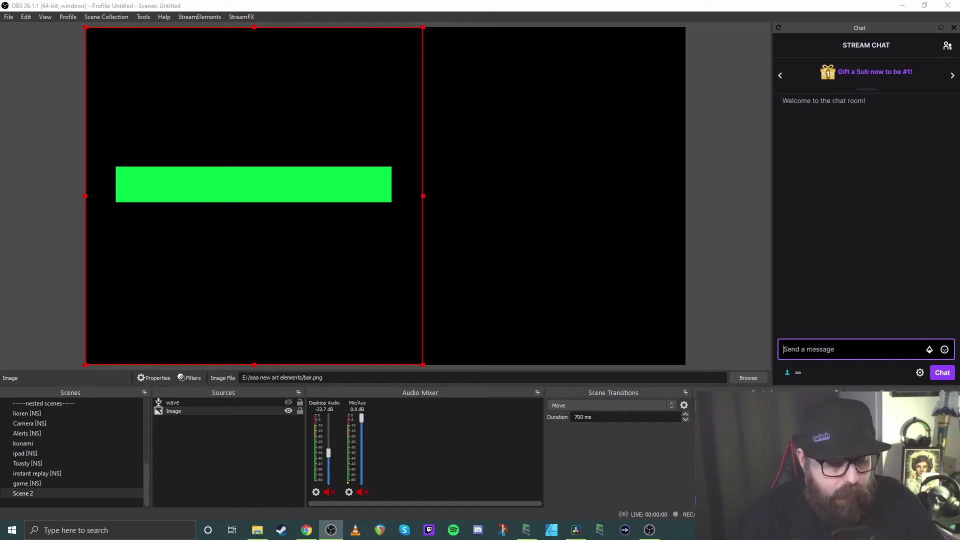
{"action": "type", "text": "!"}
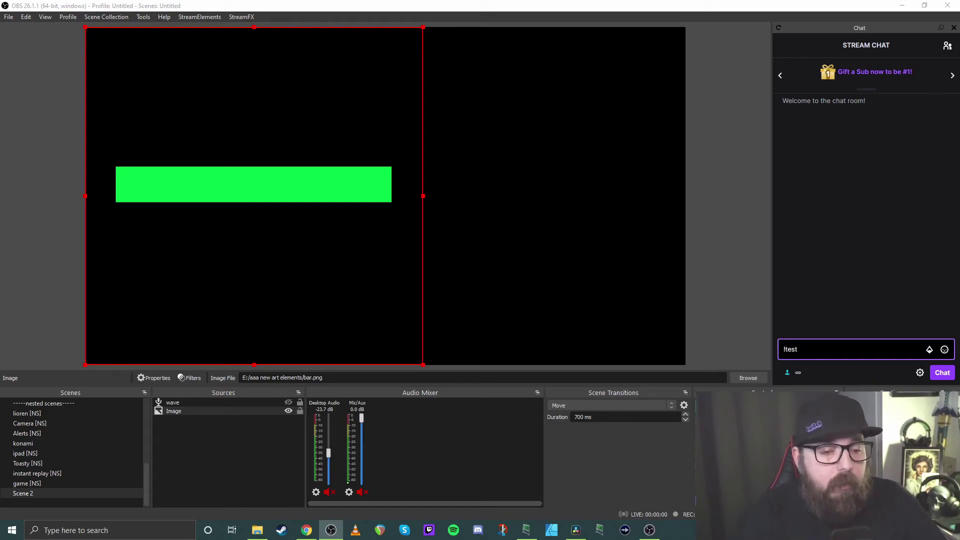
{"action": "type", "text": "rese"}
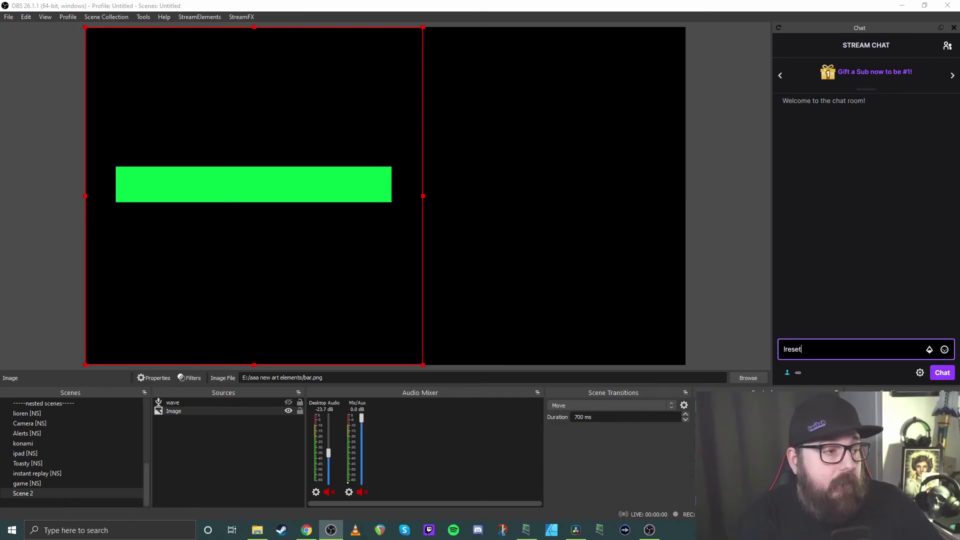
{"action": "type", "text": "t"}
{"action": "key", "text": "Return"}
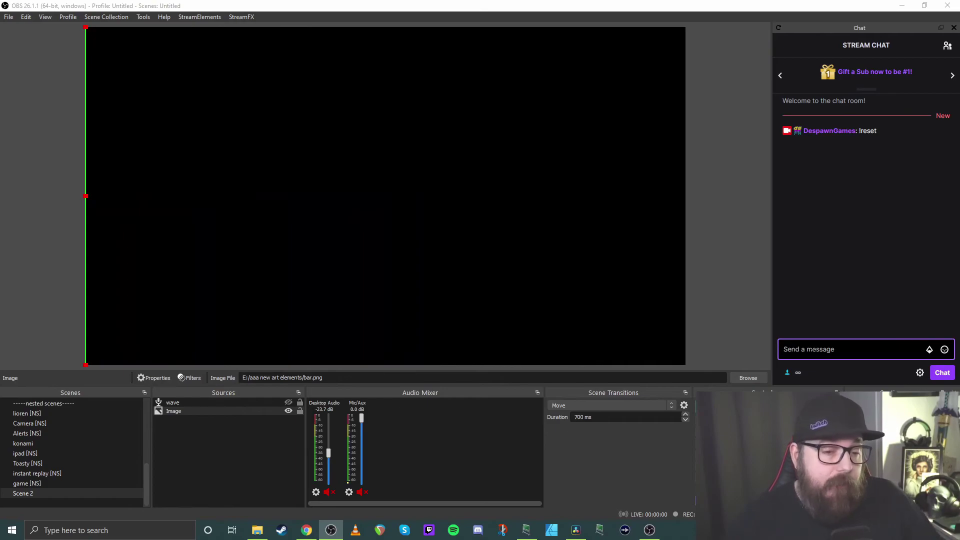
{"action": "type", "text": "!"}
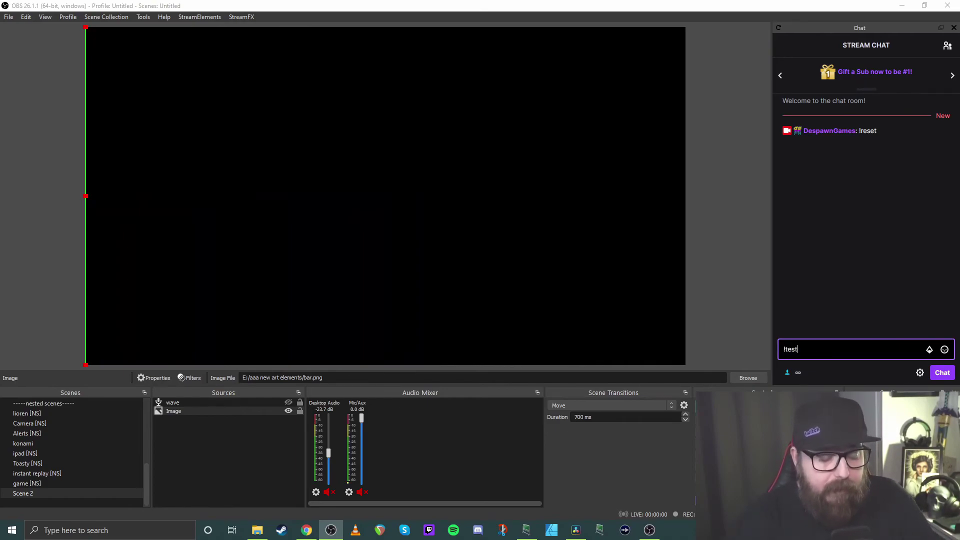
{"action": "type", "text": "test"}
{"action": "key", "text": "Return"}
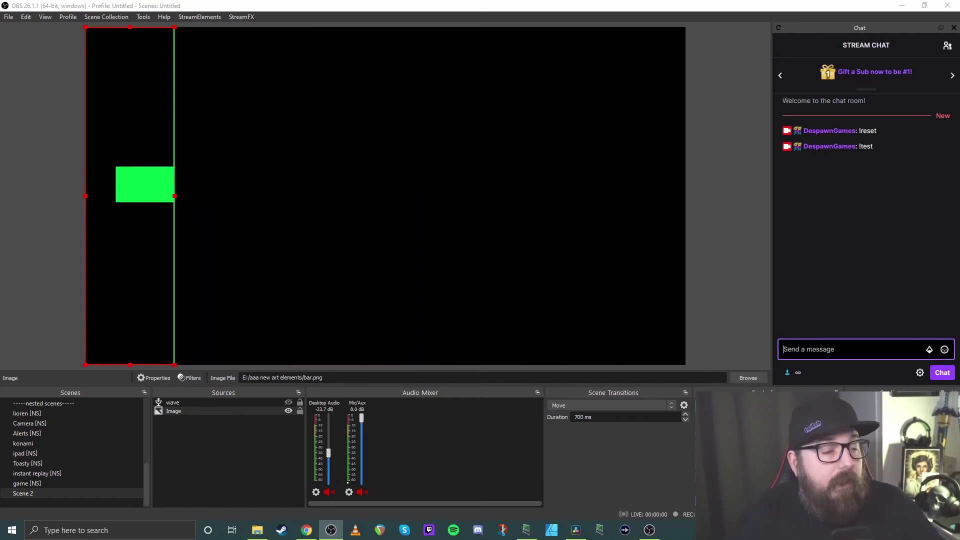
Step: Send several more !test messages to grow the green bar, then !reset to empty it
{"action": "left_click", "coordinate": [709, 316]}
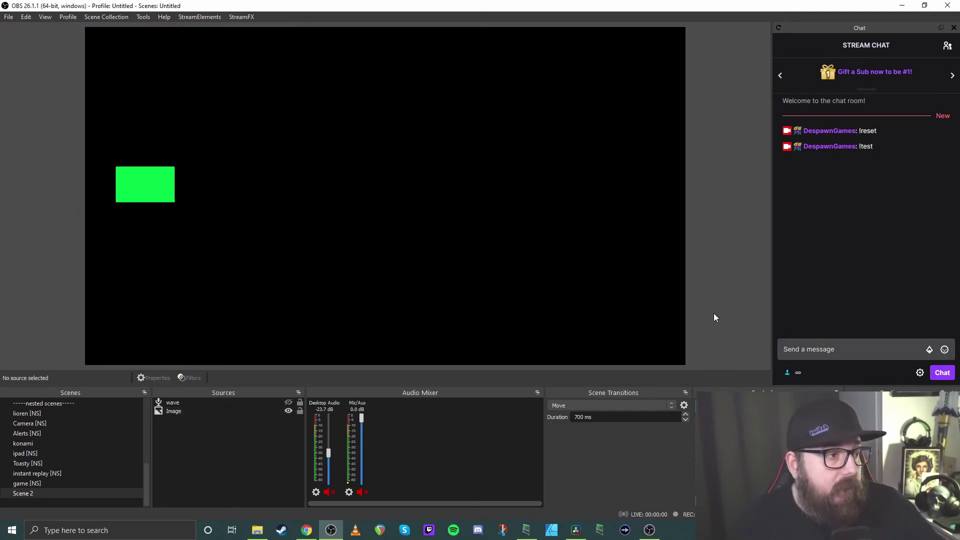
{"action": "left_click", "coordinate": [851, 349]}
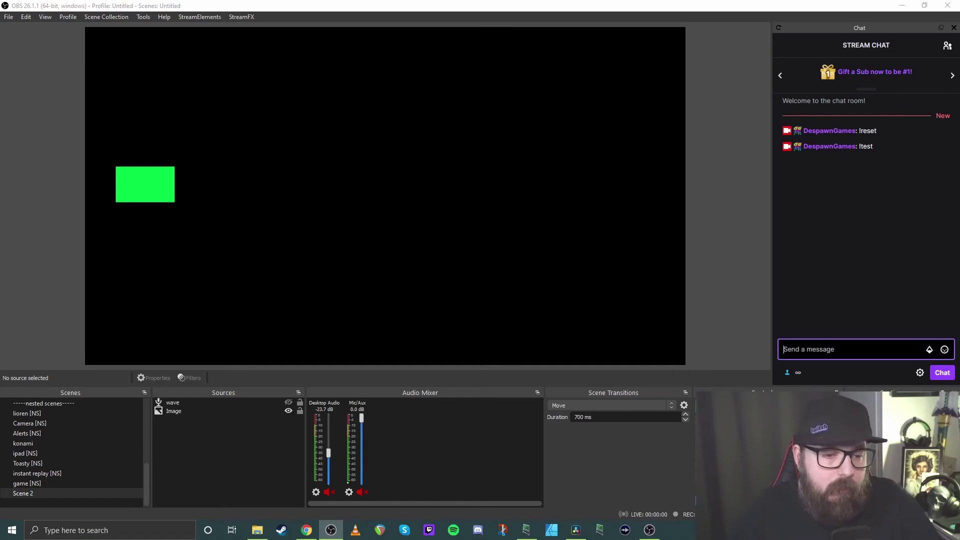
{"action": "type", "text": "!tes"}
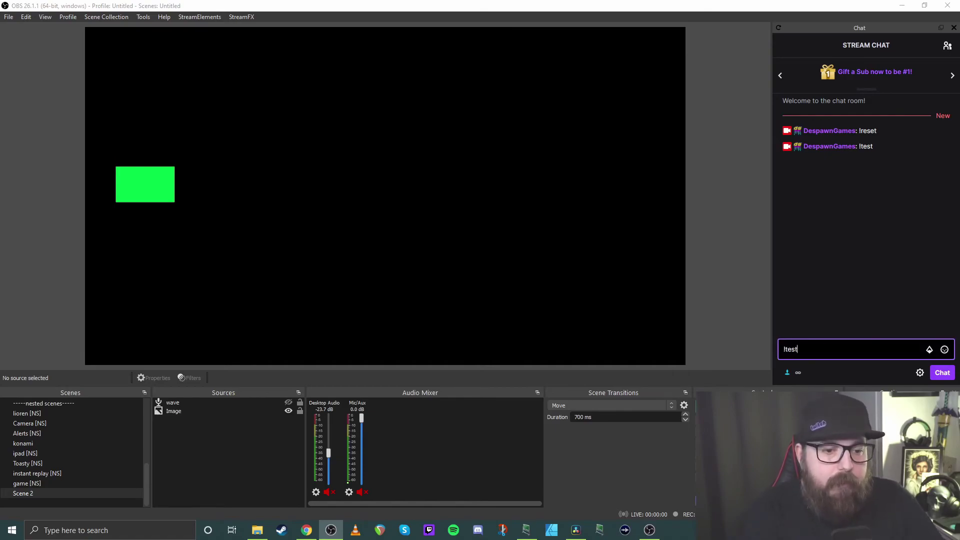
{"action": "type", "text": "t"}
{"action": "key", "text": "Return"}
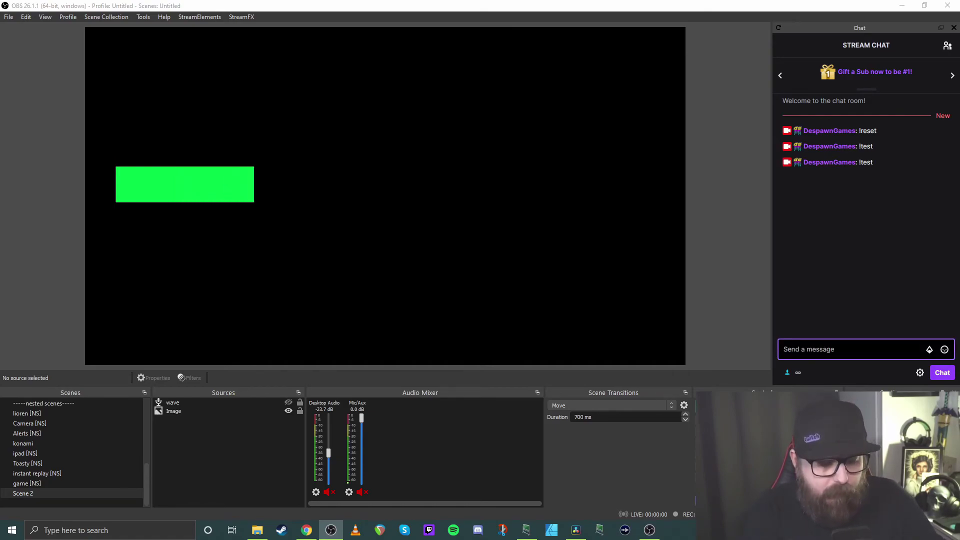
{"action": "type", "text": "!test"}
{"action": "key", "text": "Return"}
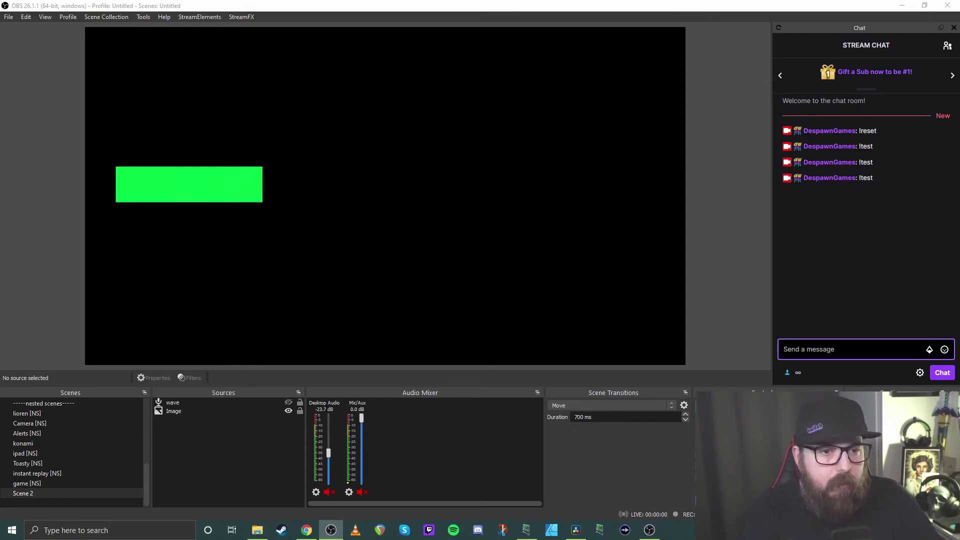
{"action": "type", "text": "!test"}
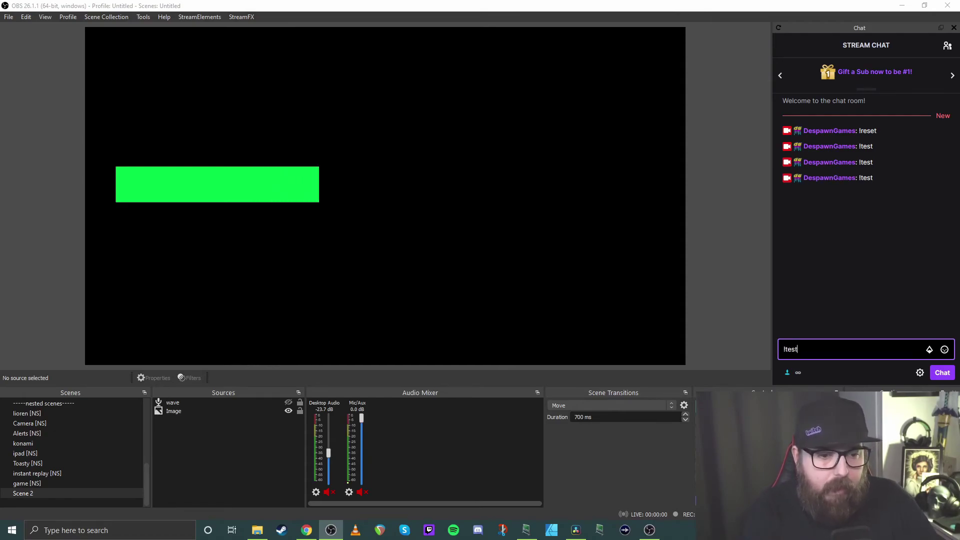
{"action": "key", "text": "Return"}
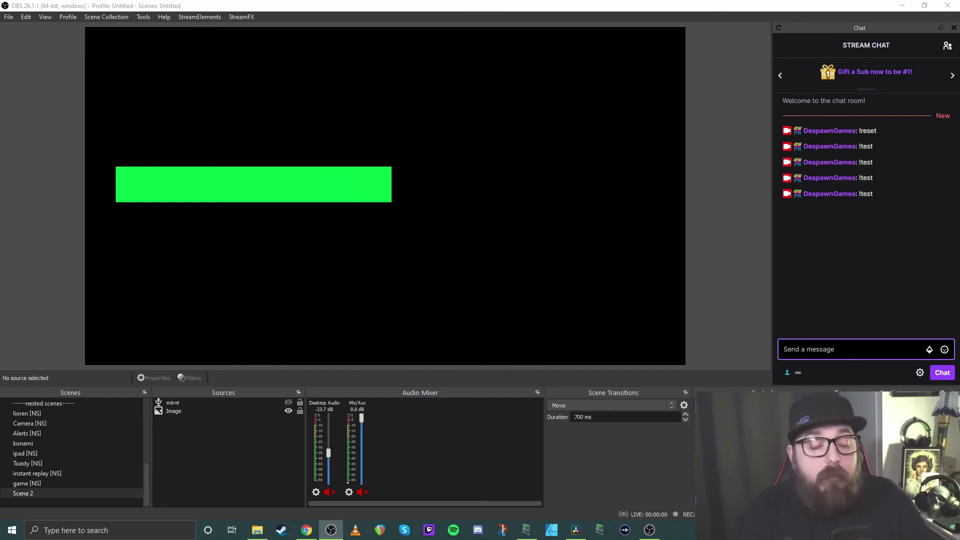
{"action": "type", "text": "!reset"}
{"action": "key", "text": "Return"}
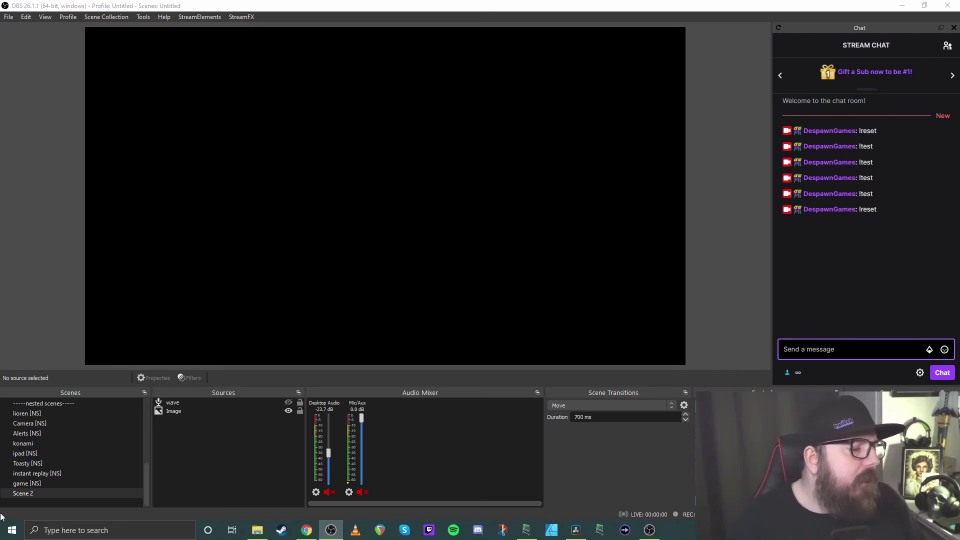
Step: In the game [NS] scene, hide Display Capture and add existing Scene 2 as a nested source
{"action": "left_click", "coordinate": [21, 485]}
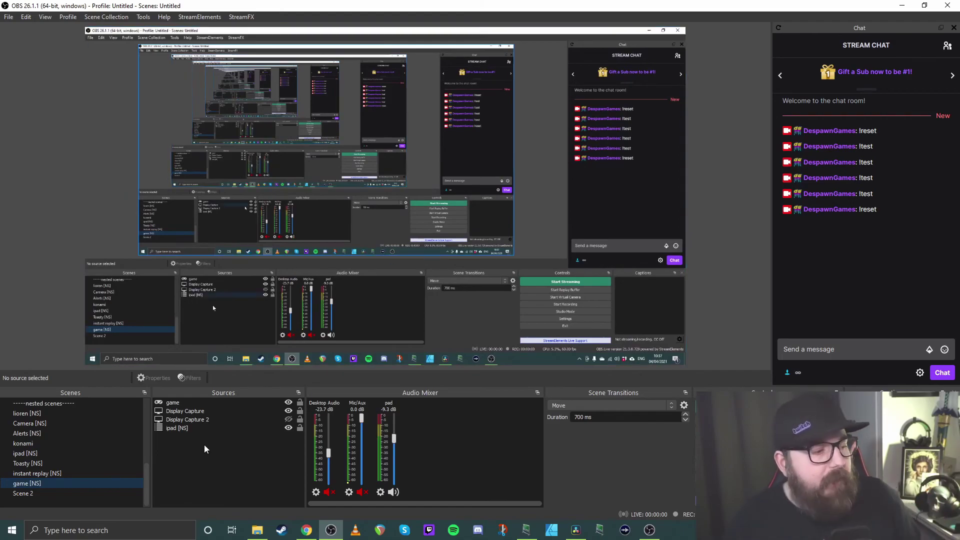
{"action": "left_click", "coordinate": [288, 410]}
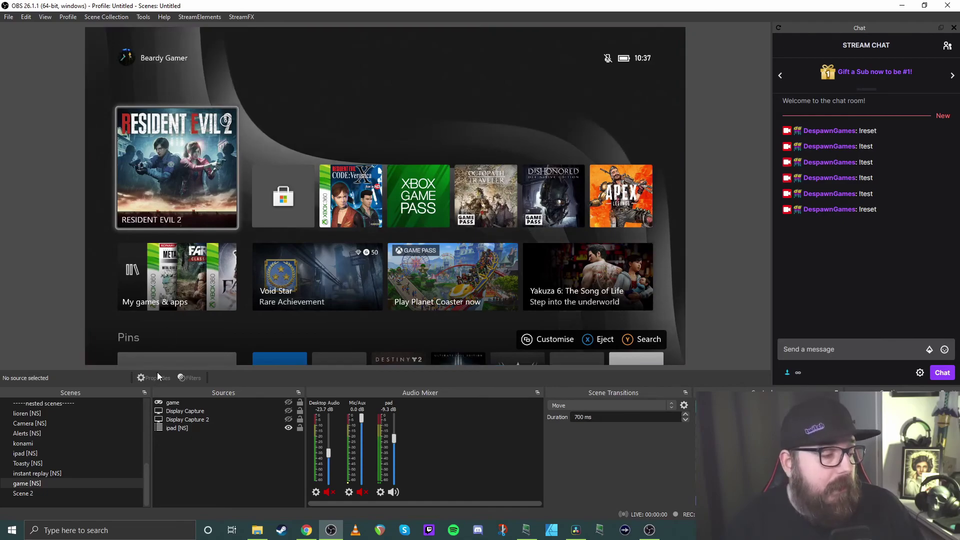
{"action": "right_click", "coordinate": [187, 450]}
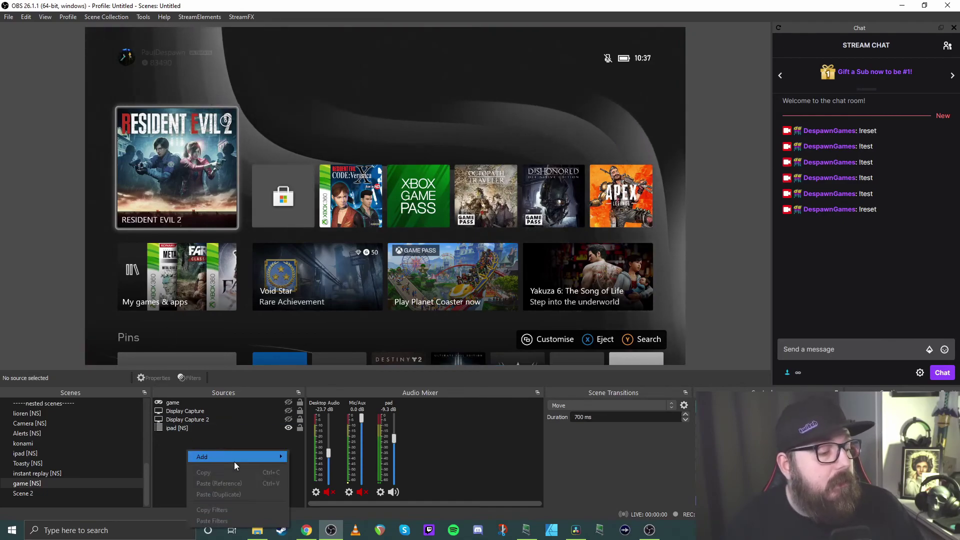
{"action": "mouse_move", "coordinate": [235, 459]}
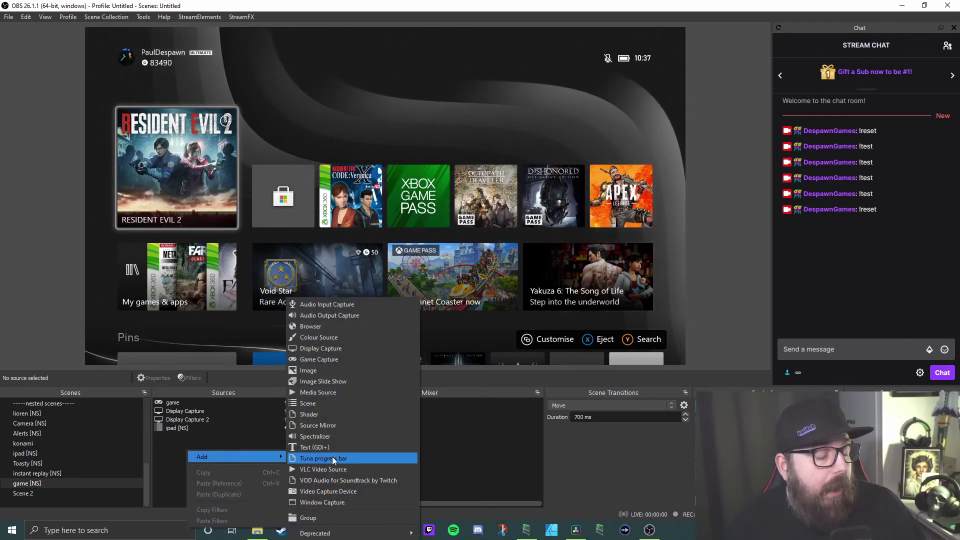
{"action": "left_click", "coordinate": [314, 404]}
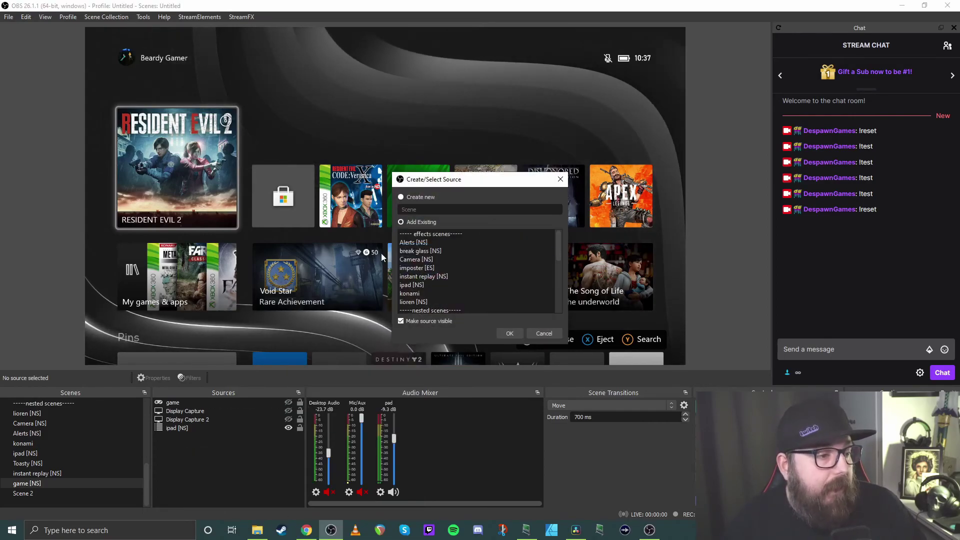
{"action": "left_click_drag", "start_coordinate": [559, 242], "coordinate": [557, 292]}
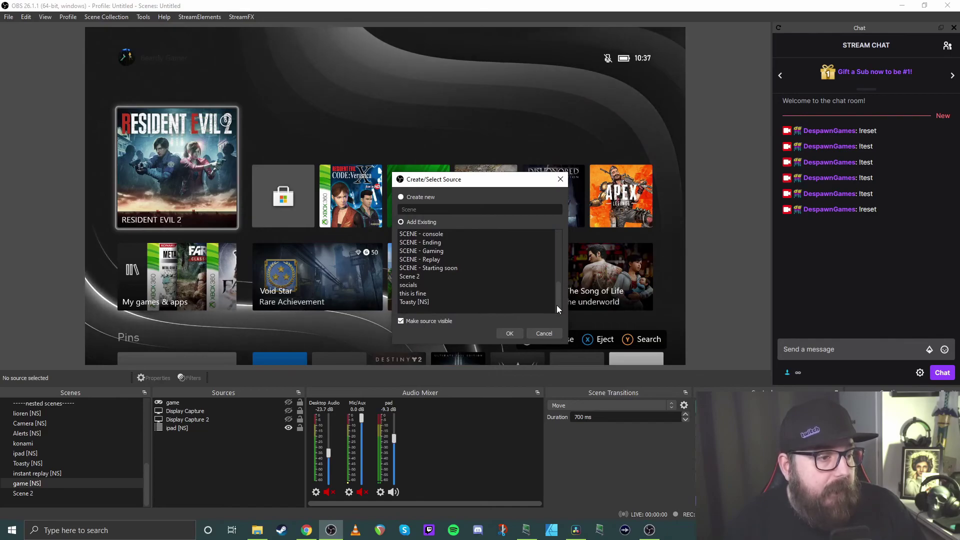
{"action": "left_click", "coordinate": [512, 335]}
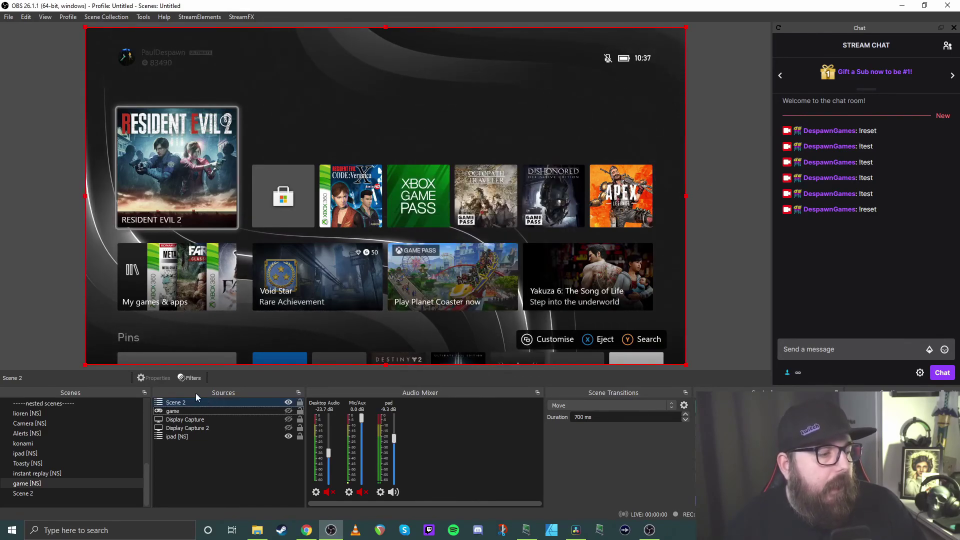
Step: Send a !test chat message to make the nested bar appear in the game view
{"action": "left_click", "coordinate": [821, 351]}
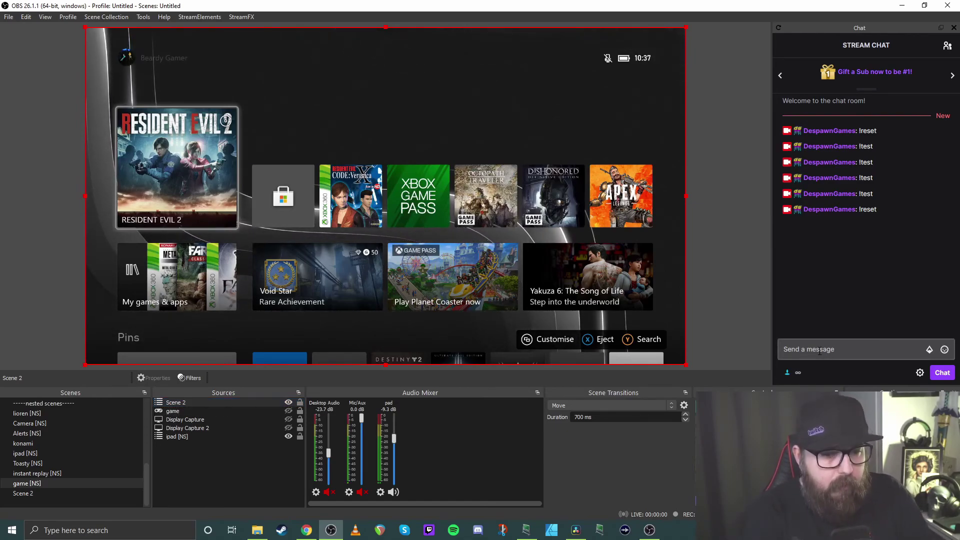
{"action": "left_click", "coordinate": [820, 352]}
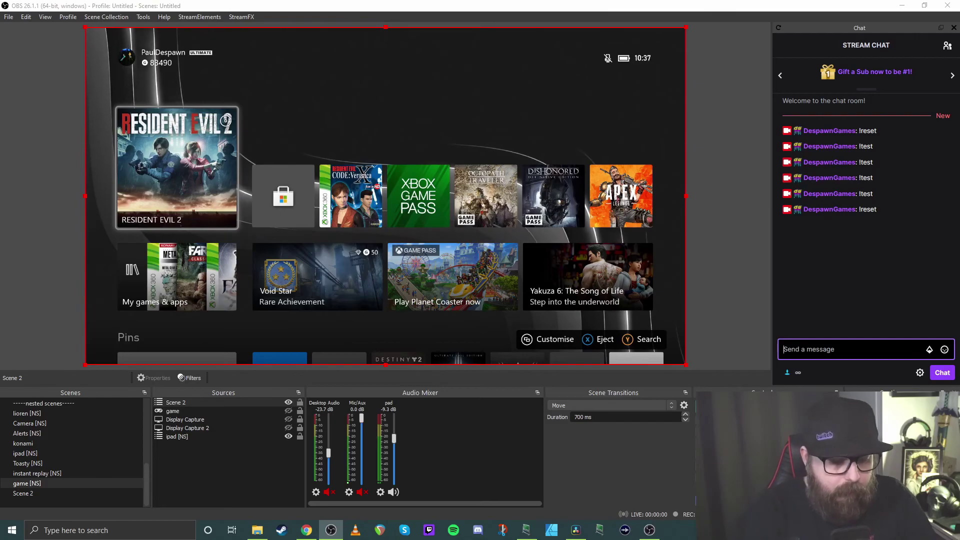
{"action": "key", "text": "Return"}
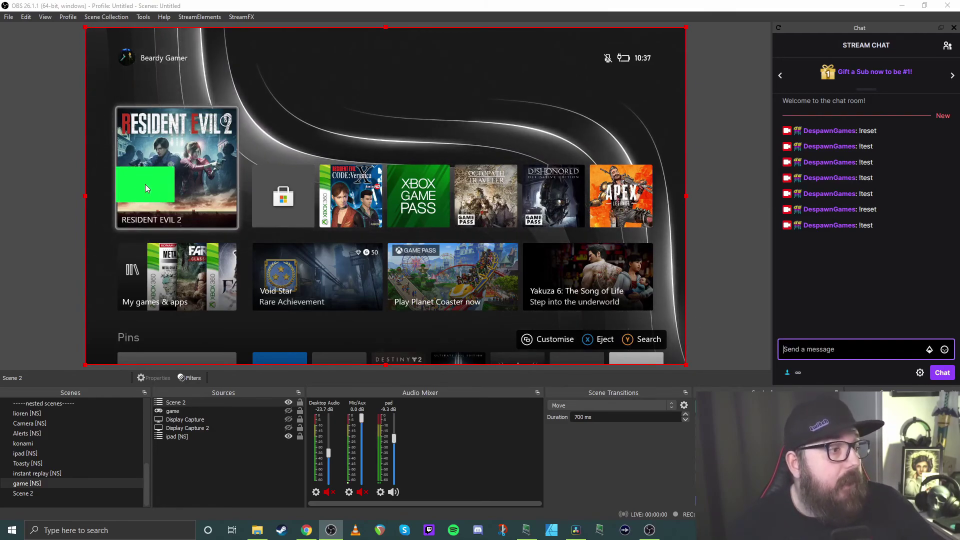
Step: Move the nested Scene 2 bar to the bottom centre of the game view, below Void Star
{"action": "left_click_drag", "start_coordinate": [146, 184], "coordinate": [528, 350]}
{"action": "left_click_drag", "start_coordinate": [501, 297], "coordinate": [311, 312]}
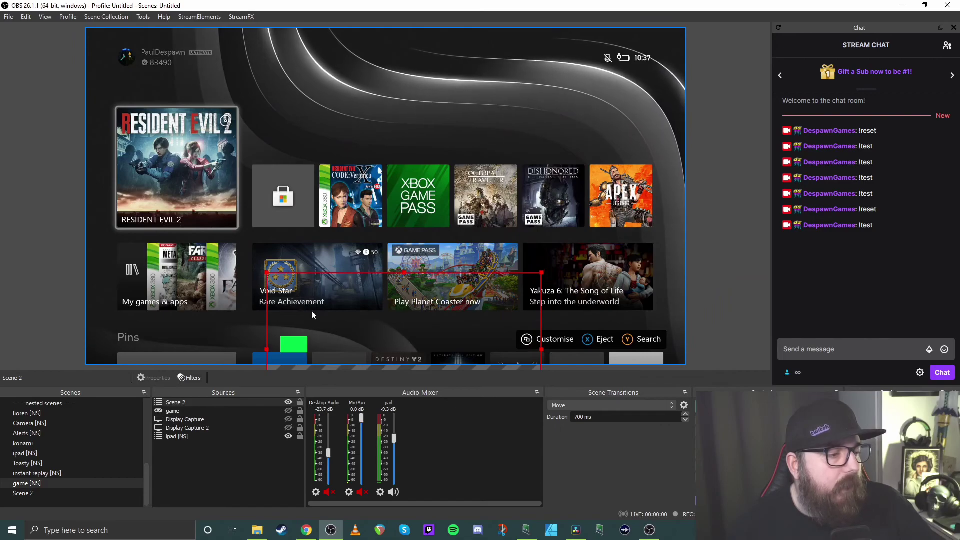
{"action": "left_click", "coordinate": [677, 332]}
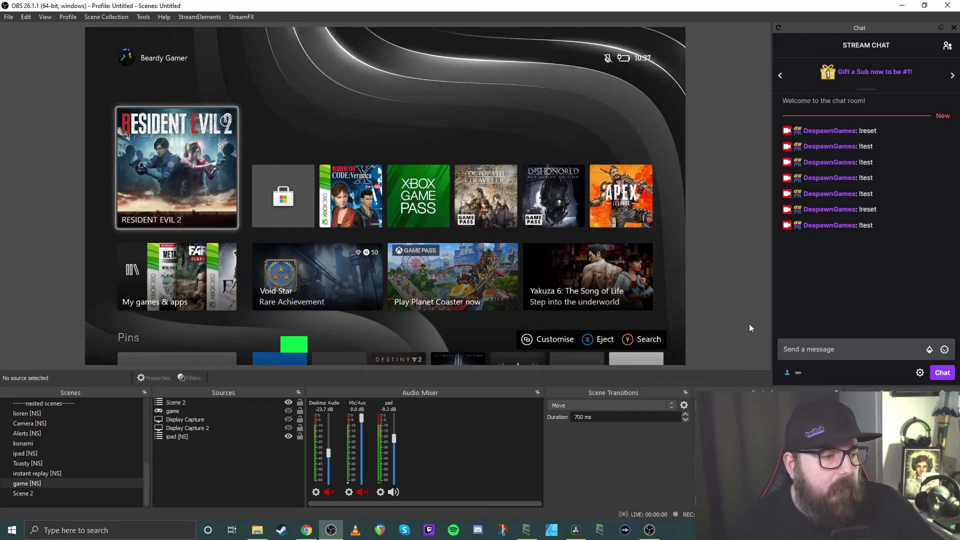
{"action": "left_click", "coordinate": [829, 352]}
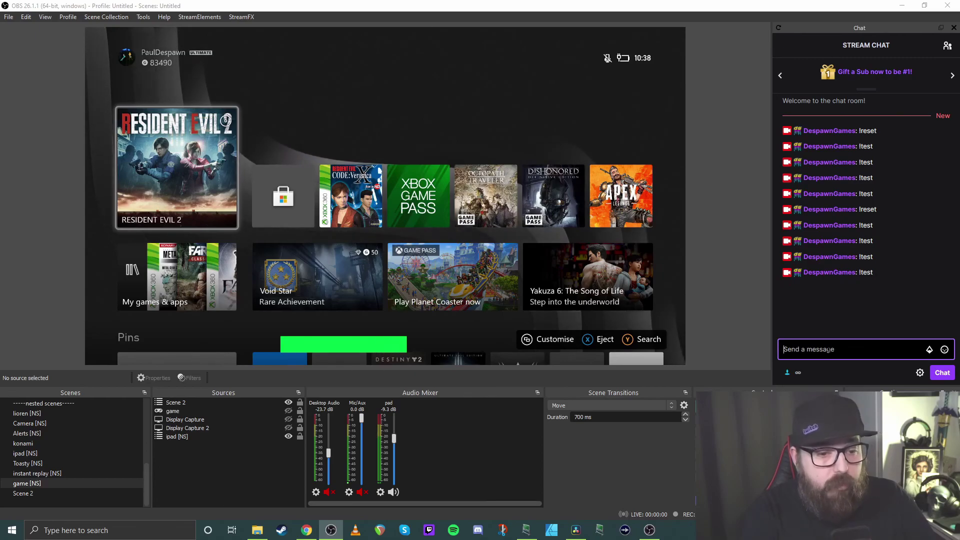
{"action": "type", "text": "l"}
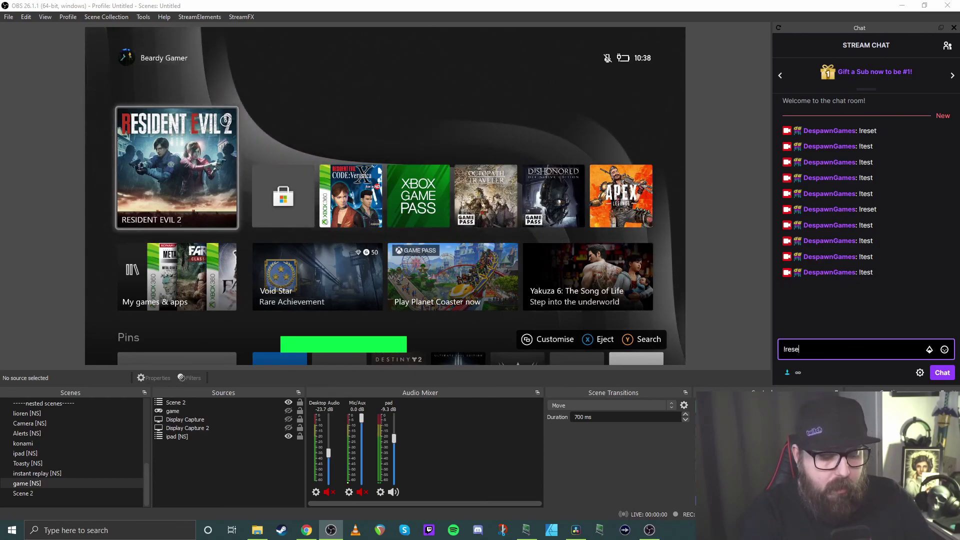